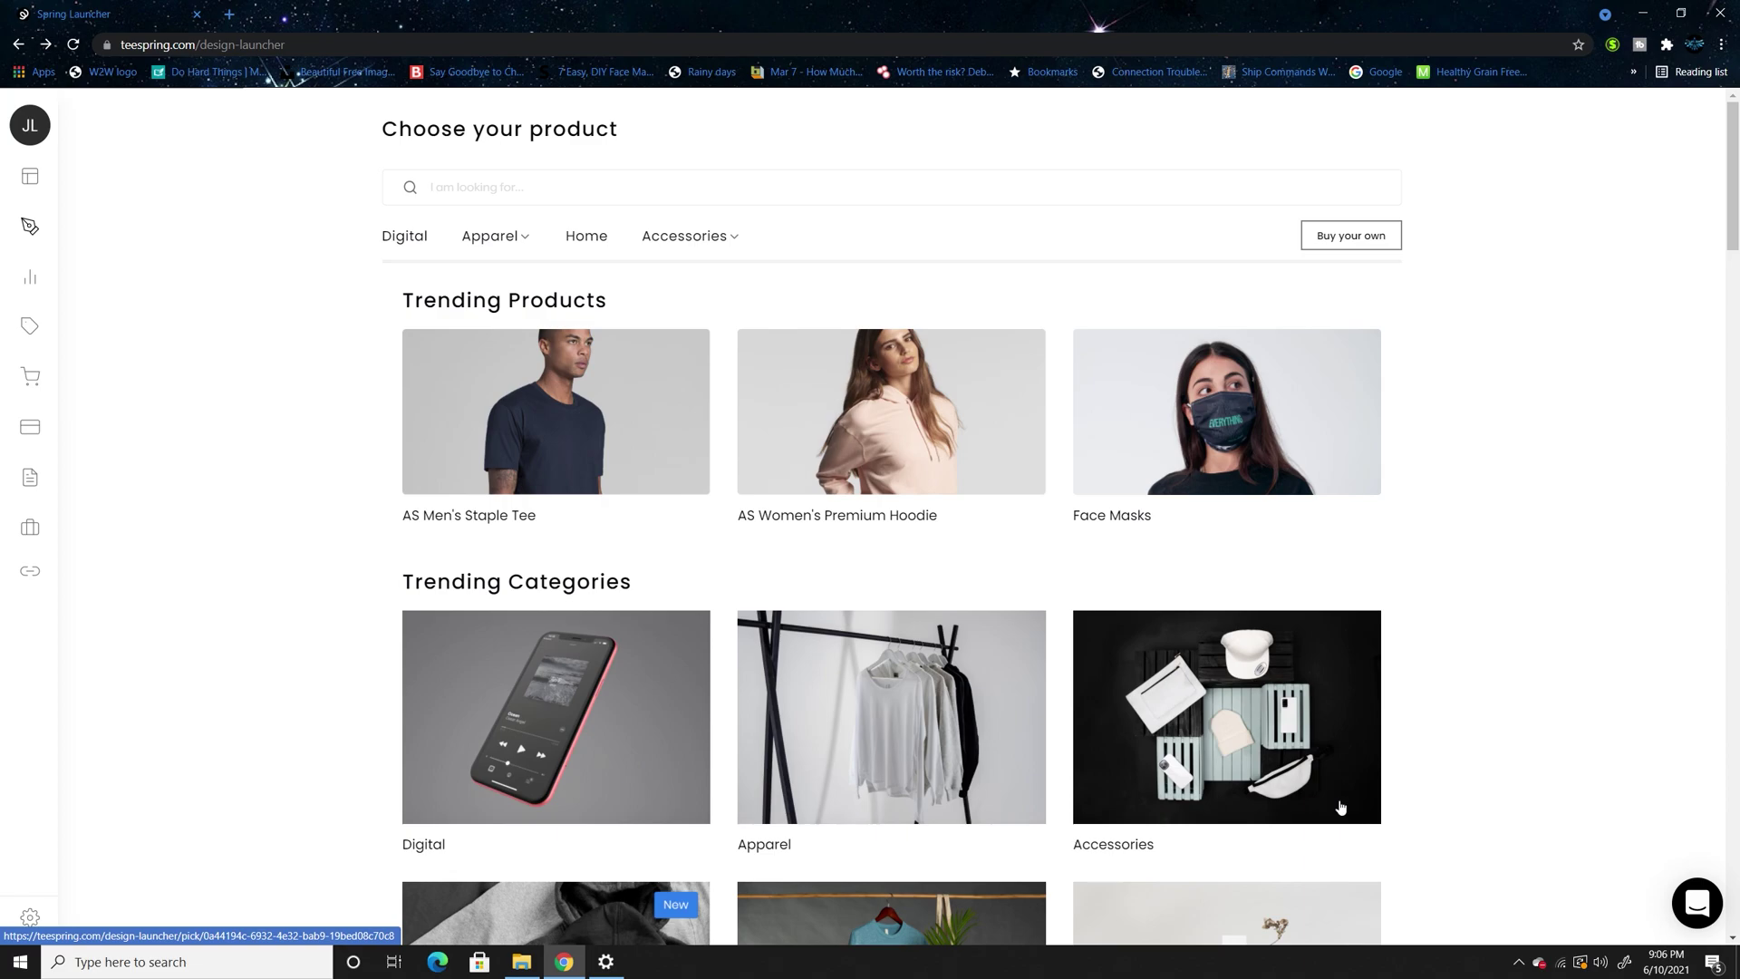
# View the Untitled_Artwork.png panda drawing from the Downloads folder, and return to the Spring product page
pyautogui.click(521, 962)
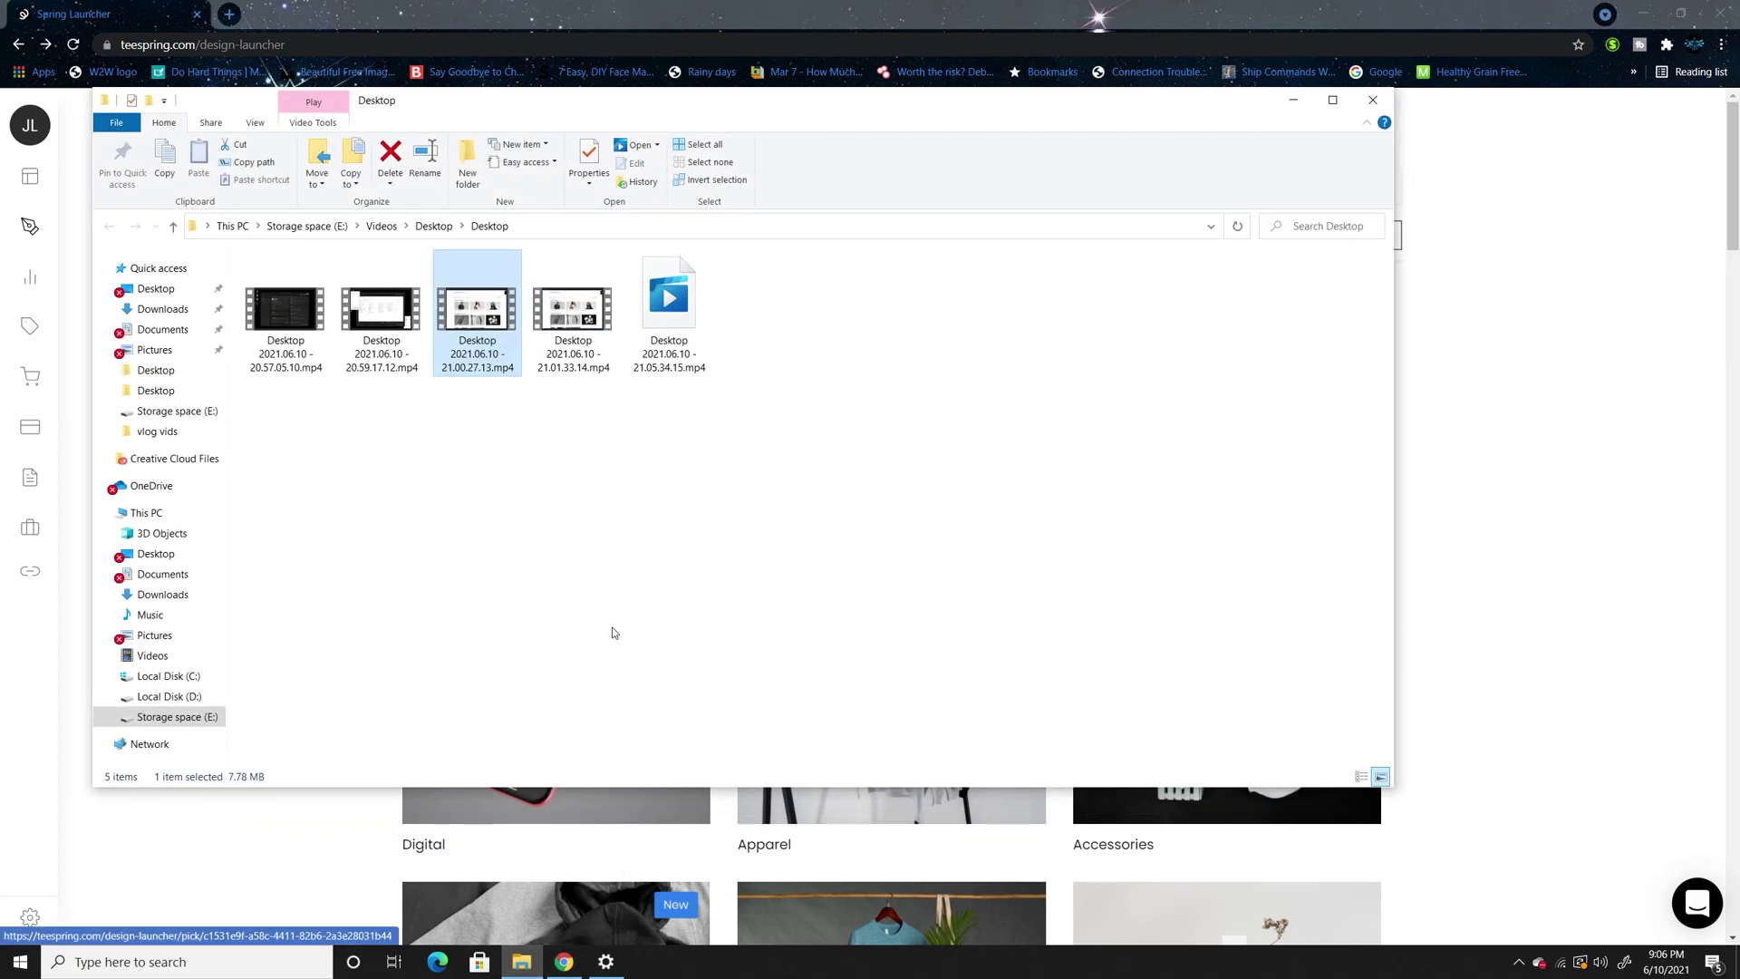
pyautogui.click(162, 309)
pyautogui.click(364, 308)
pyautogui.doubleClick(366, 314)
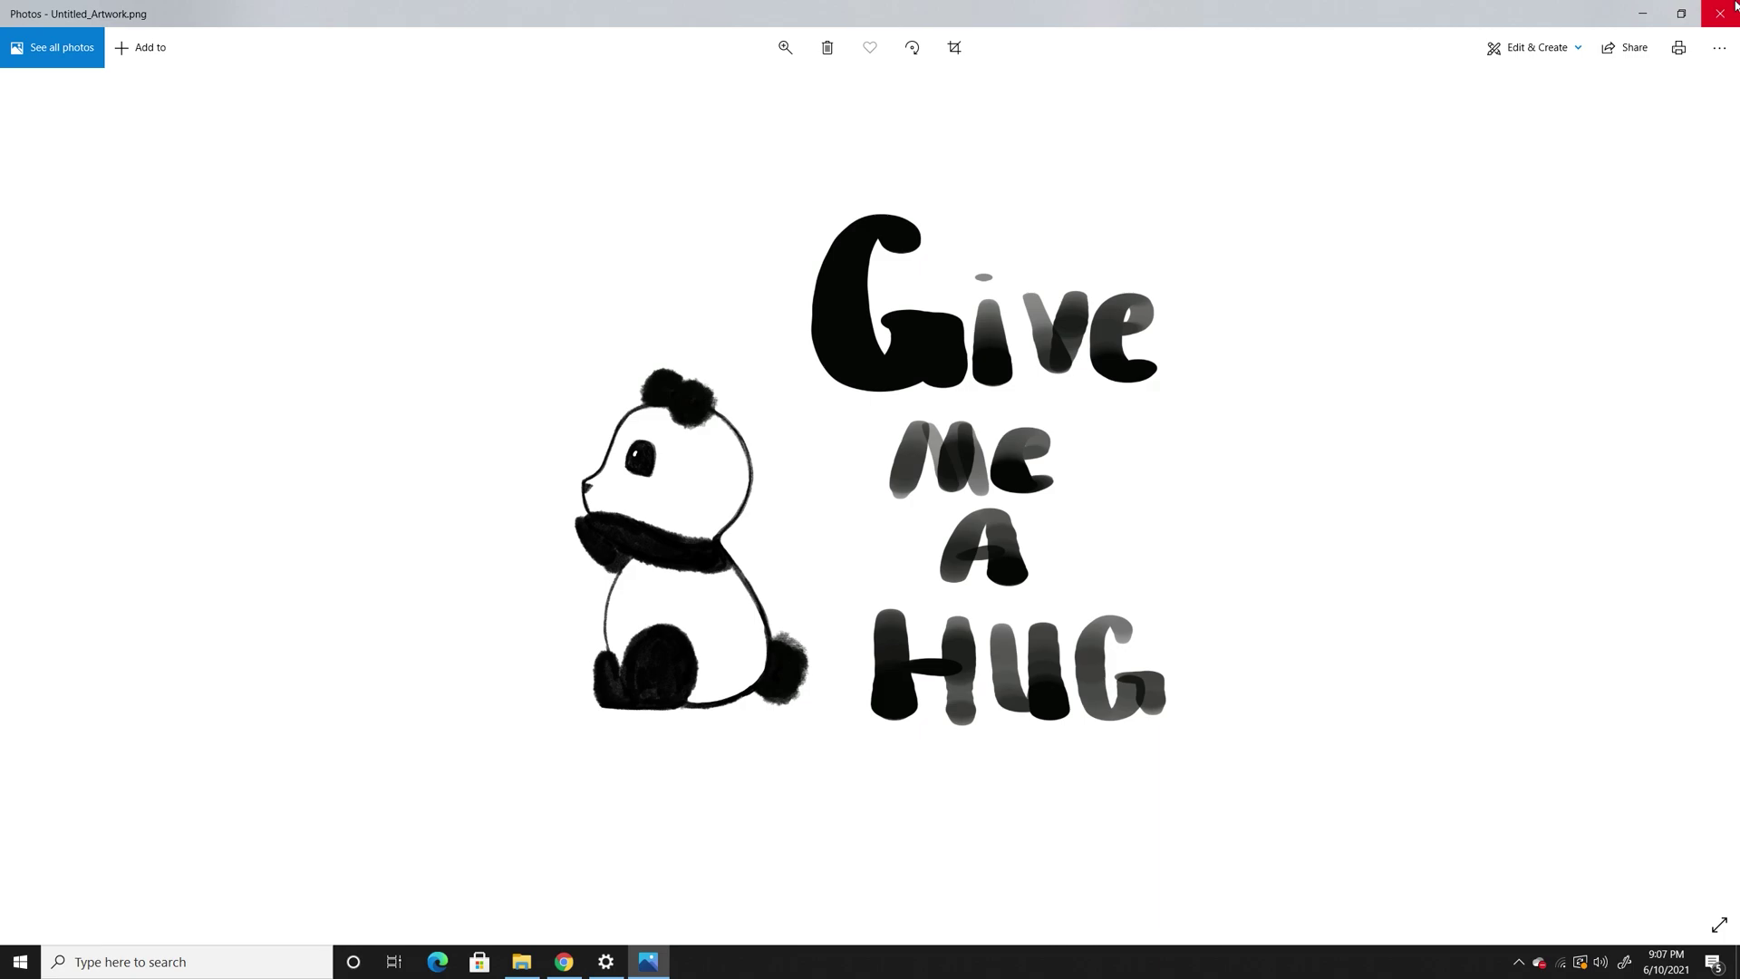
pyautogui.click(1642, 12)
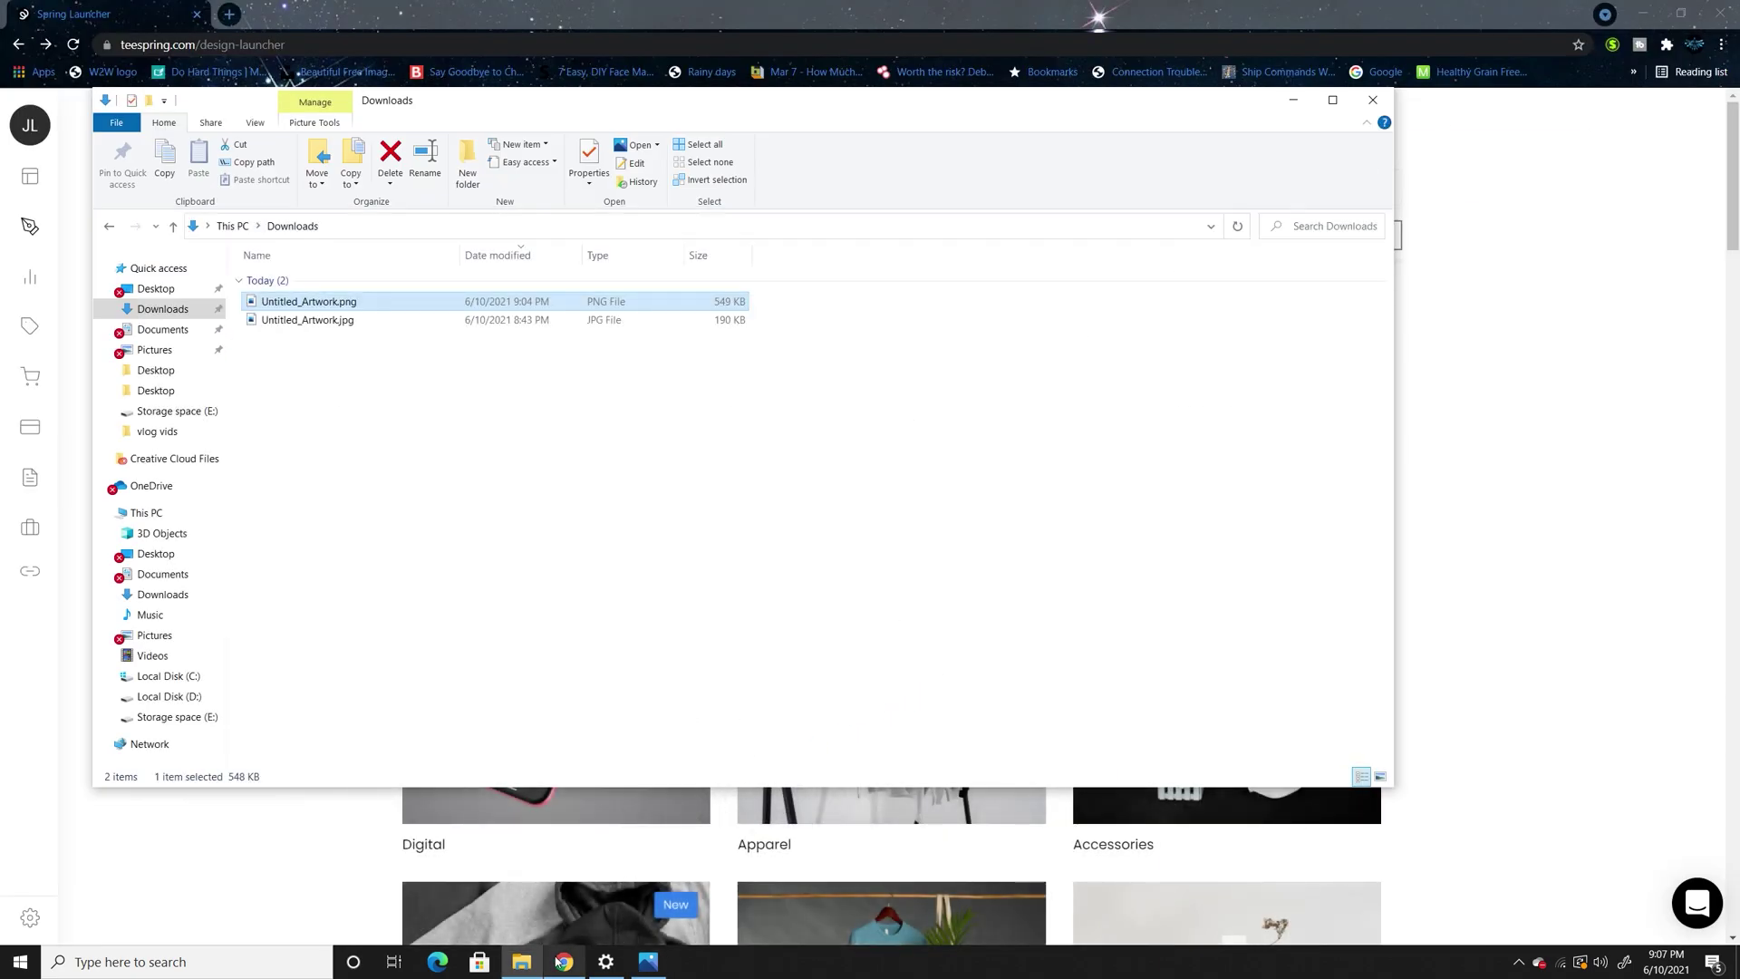
pyautogui.click(1293, 99)
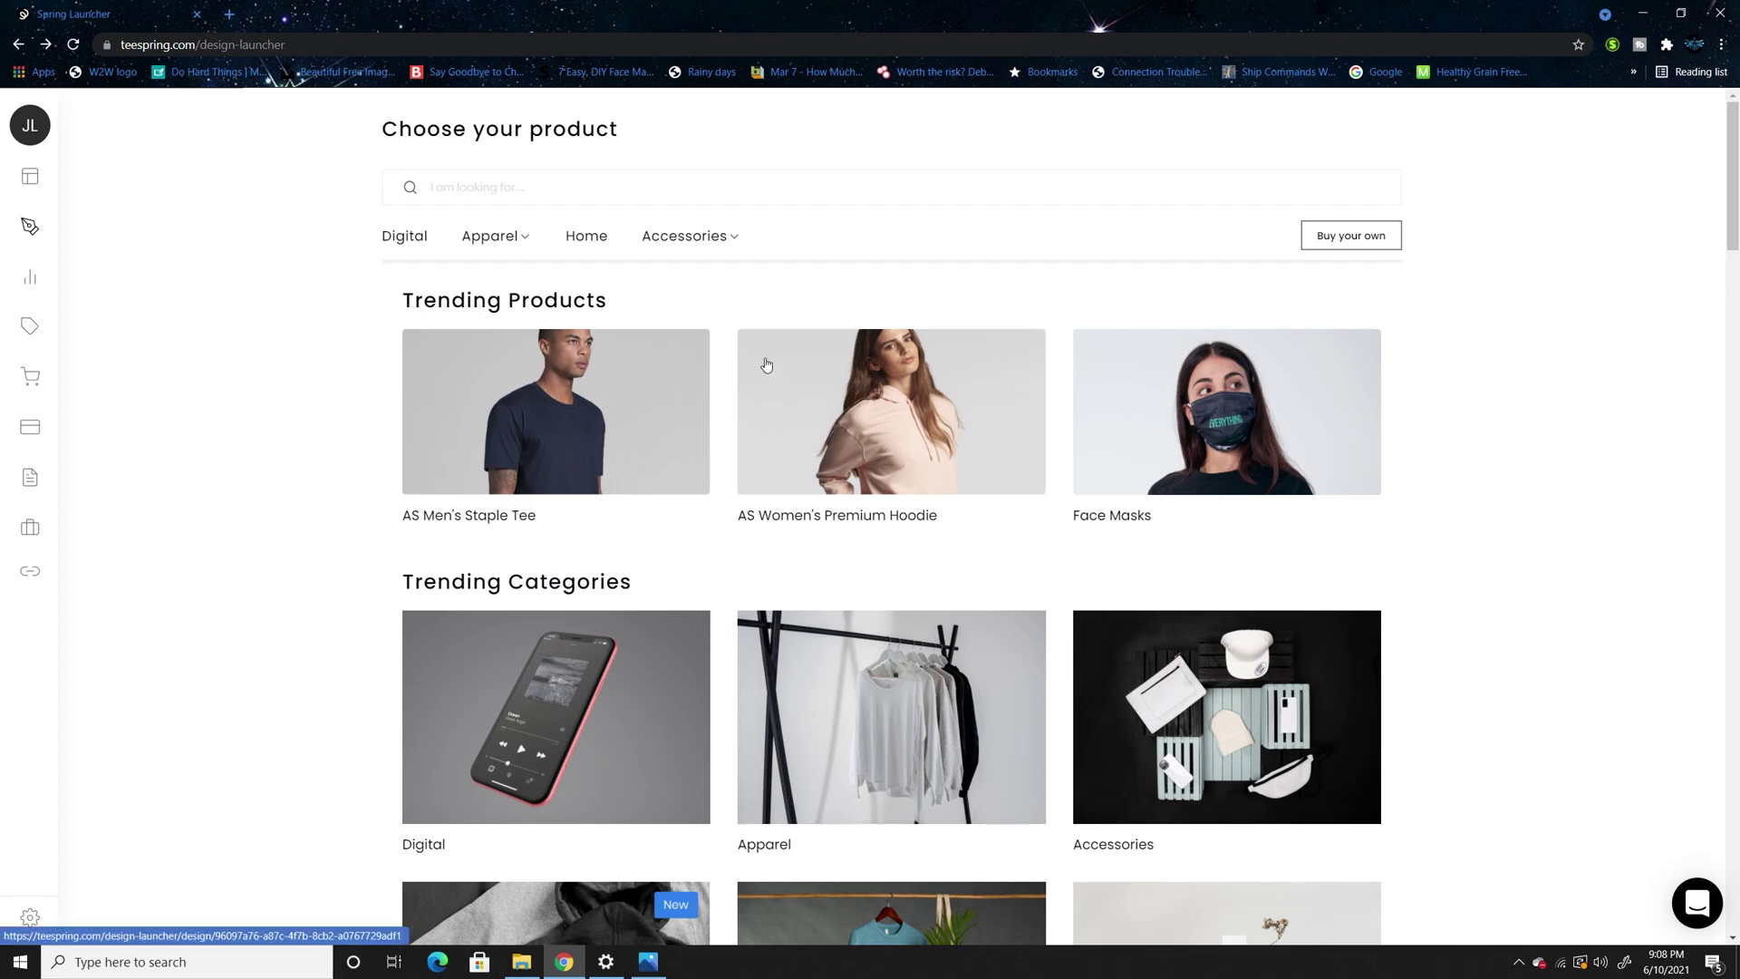
# Start a product from the AS Women's Premium Hoodie and add the "Give me a hug" panda artwork to its front
pyautogui.click(876, 435)
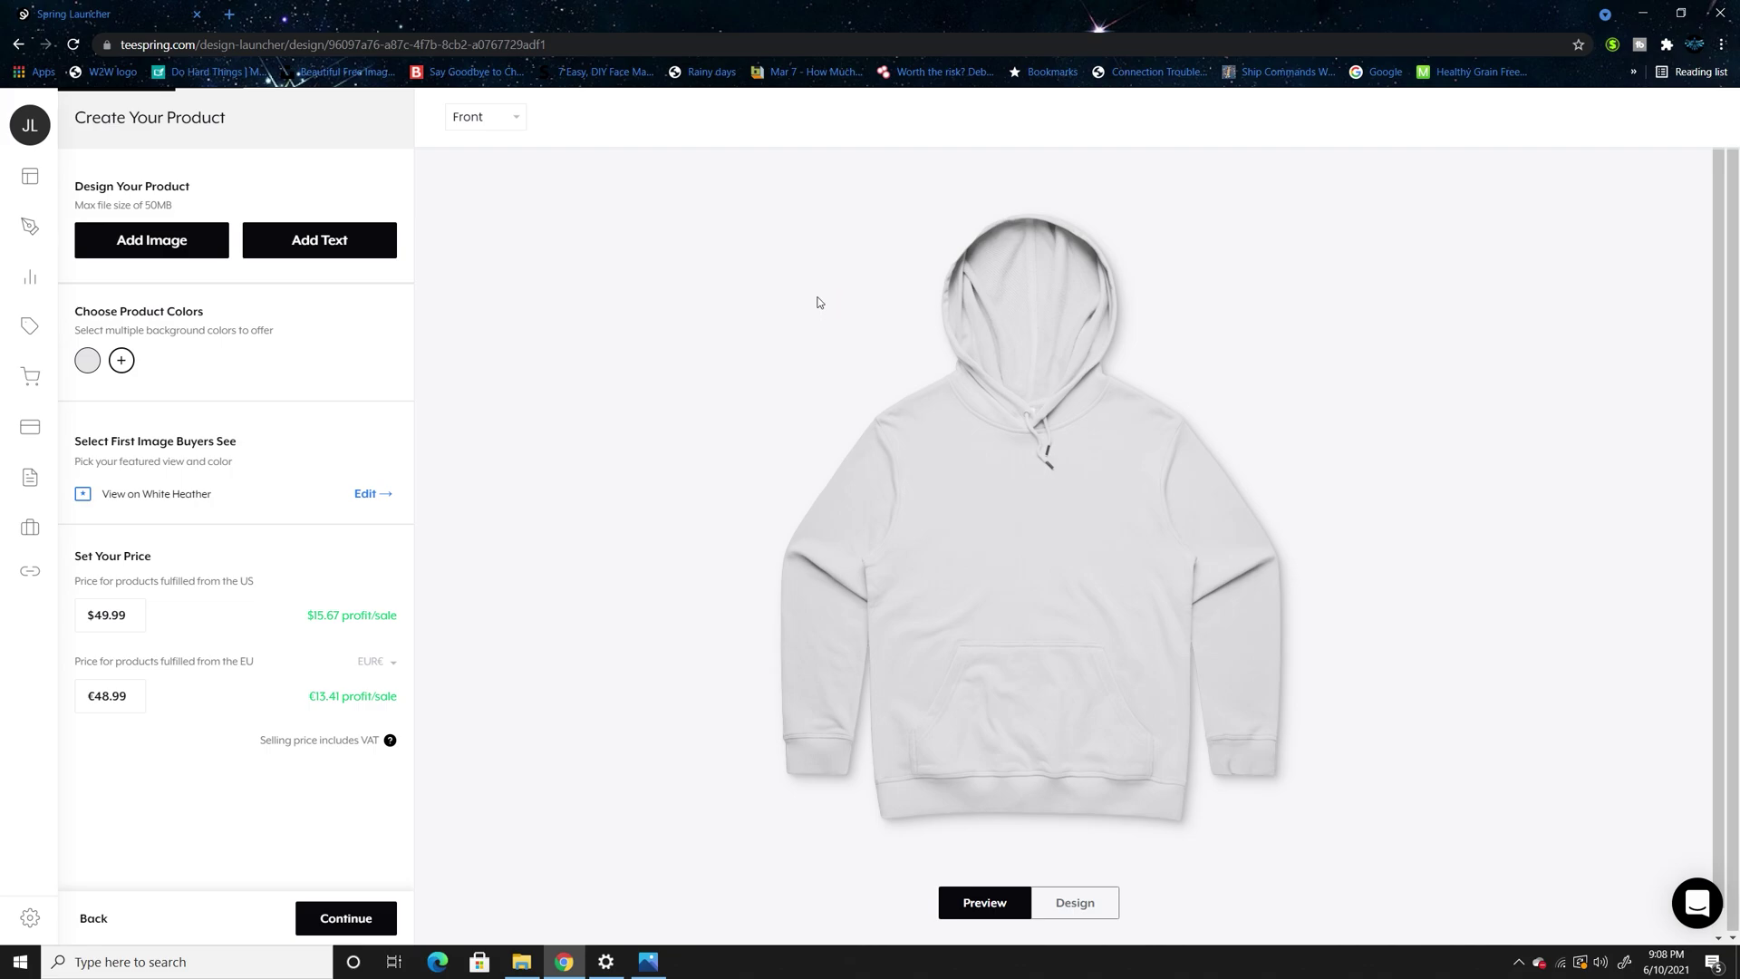
pyautogui.click(134, 253)
pyautogui.click(179, 241)
pyautogui.doubleClick(255, 454)
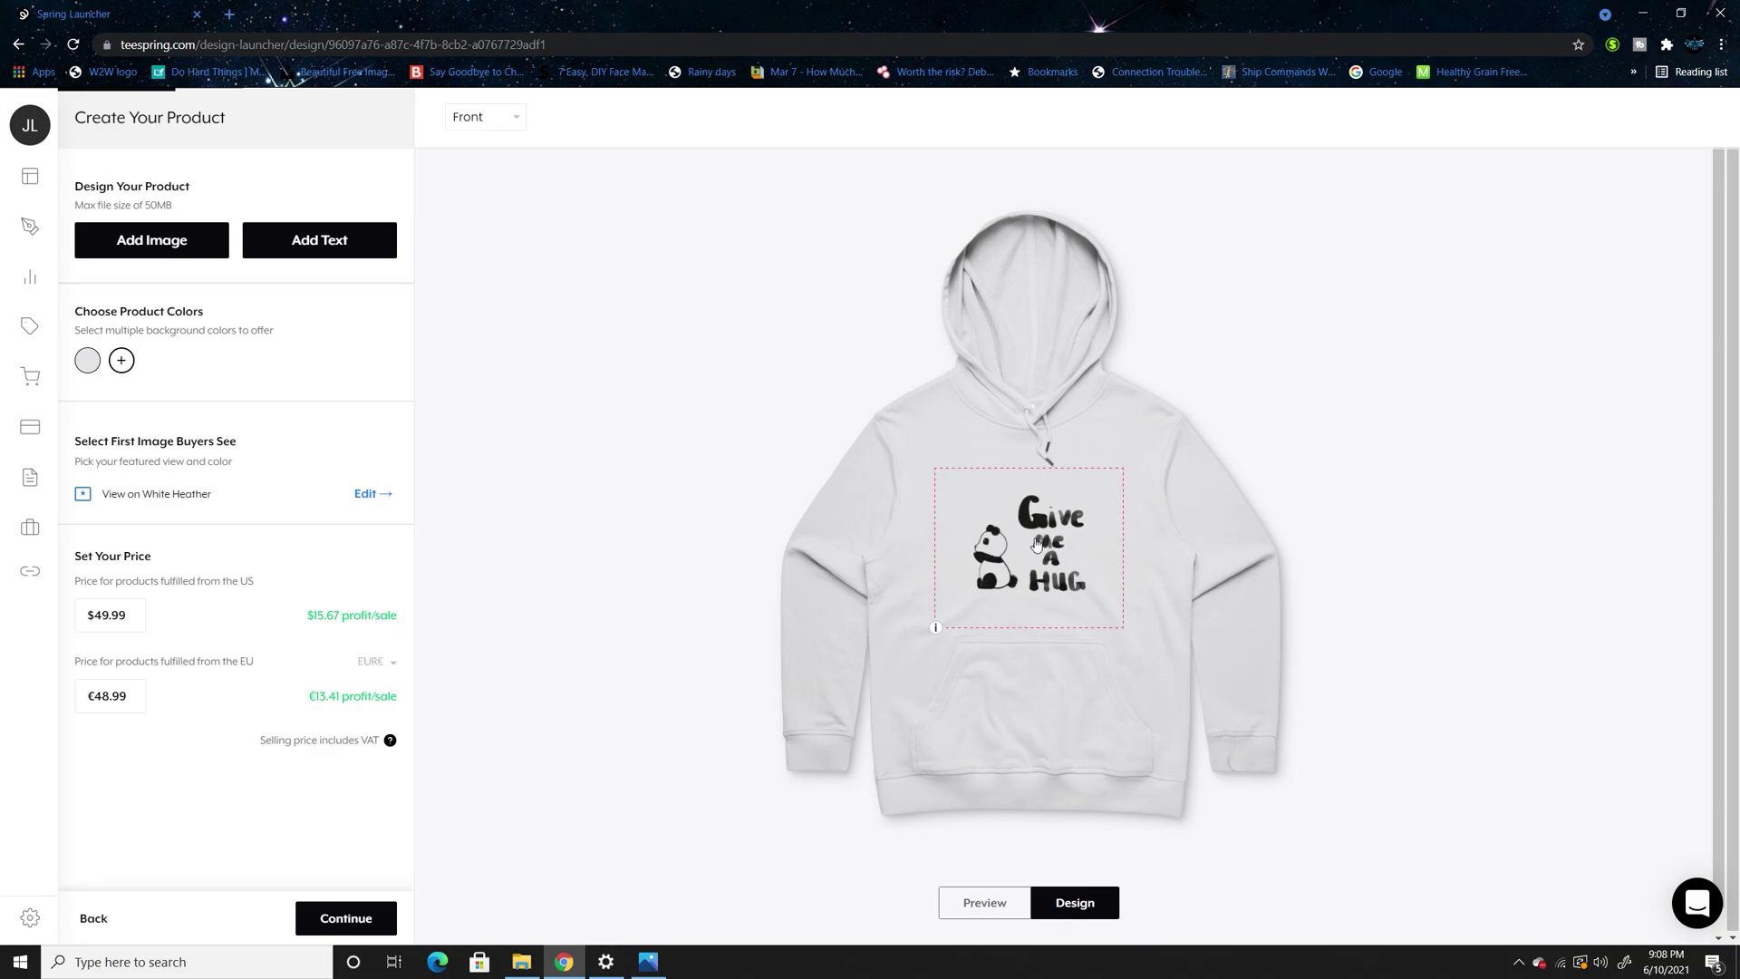
# Enlarge the panda artwork to about 11.33" x 11.33" and center it in the upper part of the hoodie's print area
pyautogui.click(997, 613)
pyautogui.moveTo(957, 637); pyautogui.dragTo(956, 637)
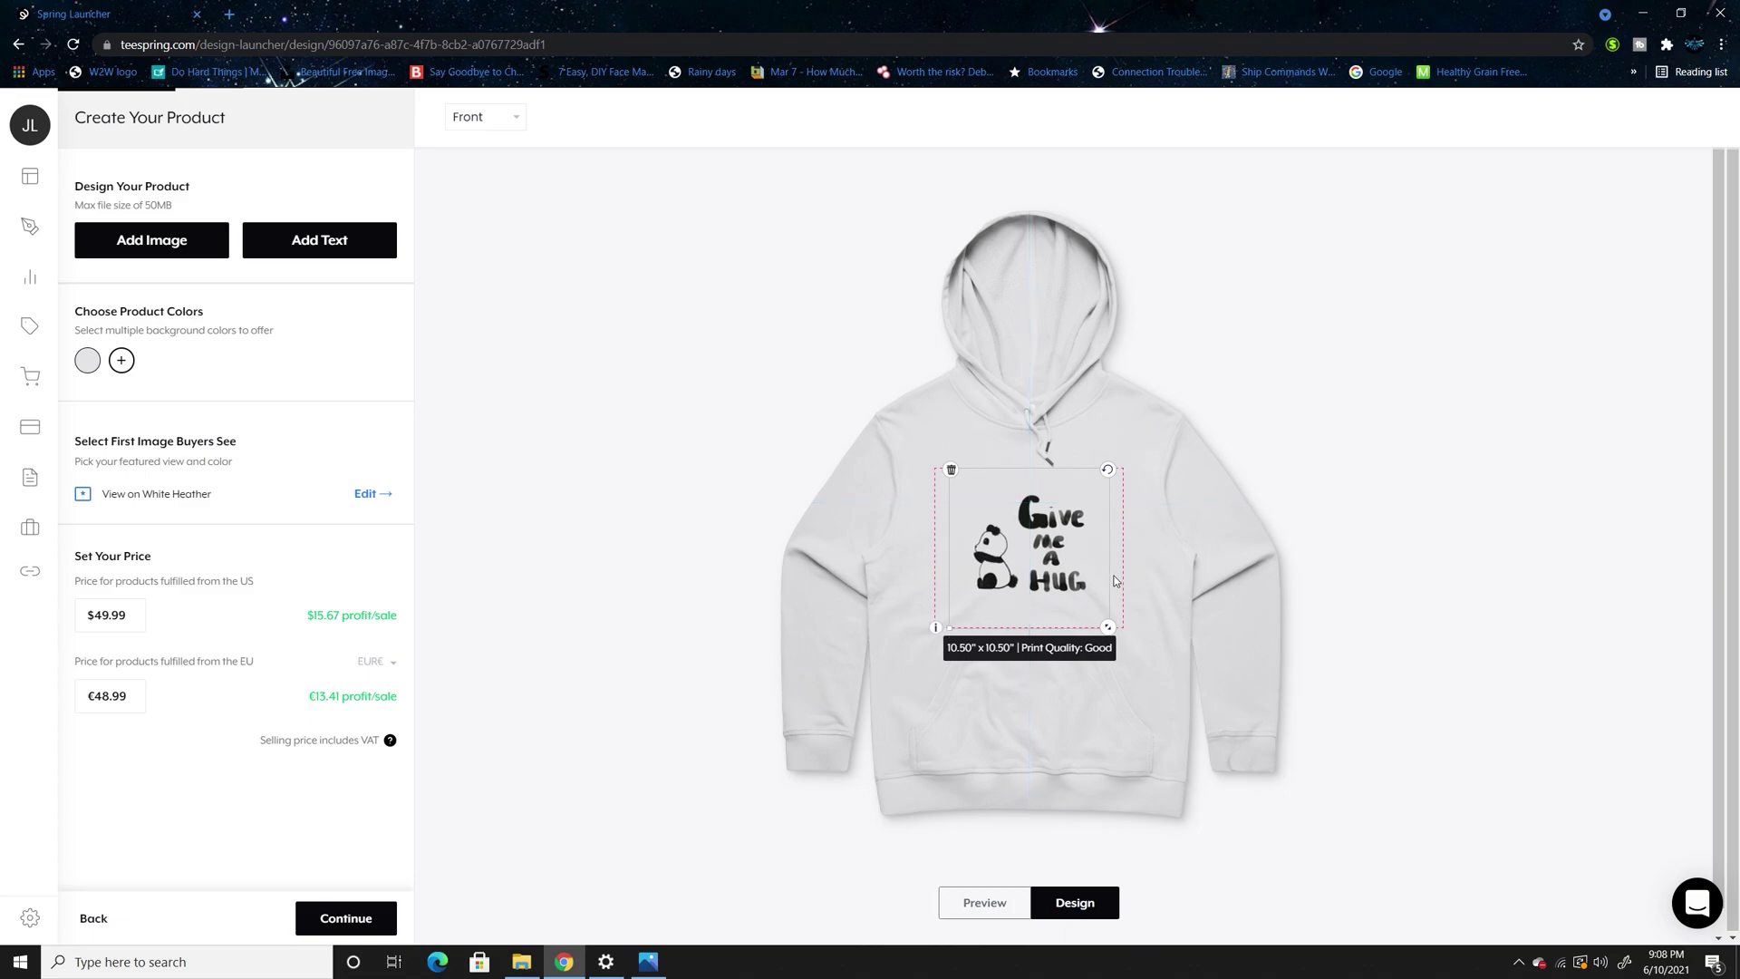
pyautogui.moveTo(1108, 627); pyautogui.dragTo(1131, 643)
pyautogui.moveTo(989, 605); pyautogui.dragTo(1046, 611)
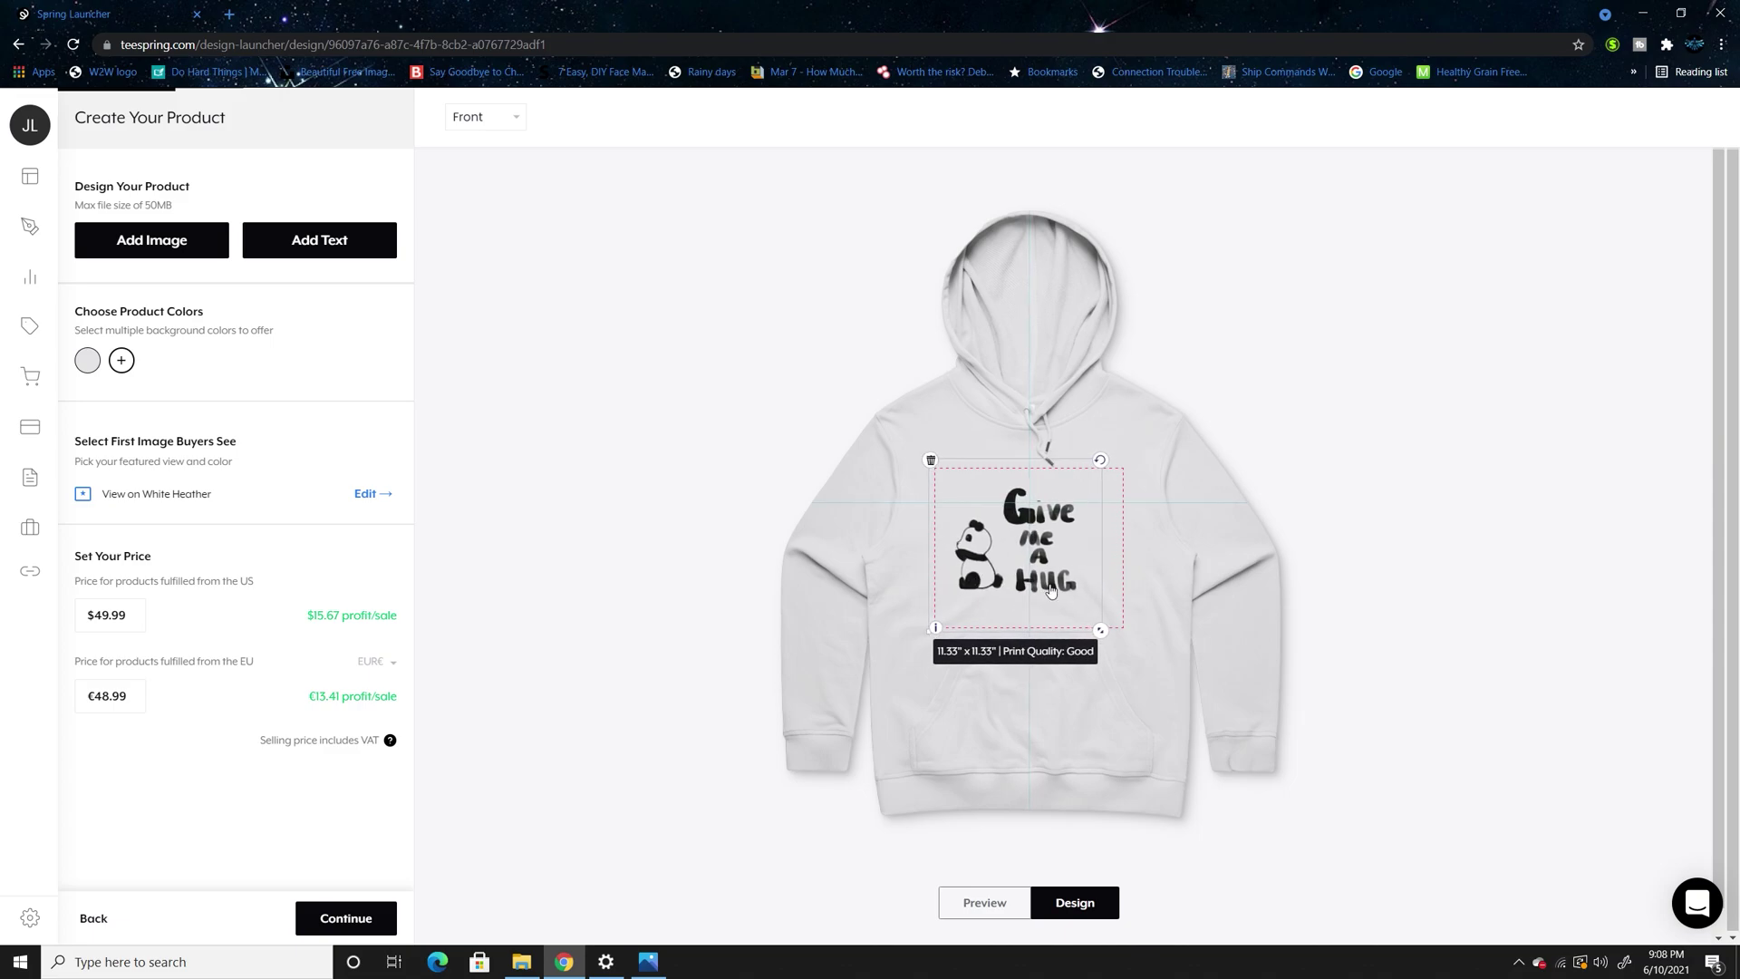
pyautogui.moveTo(1037, 540); pyautogui.dragTo(1067, 558)
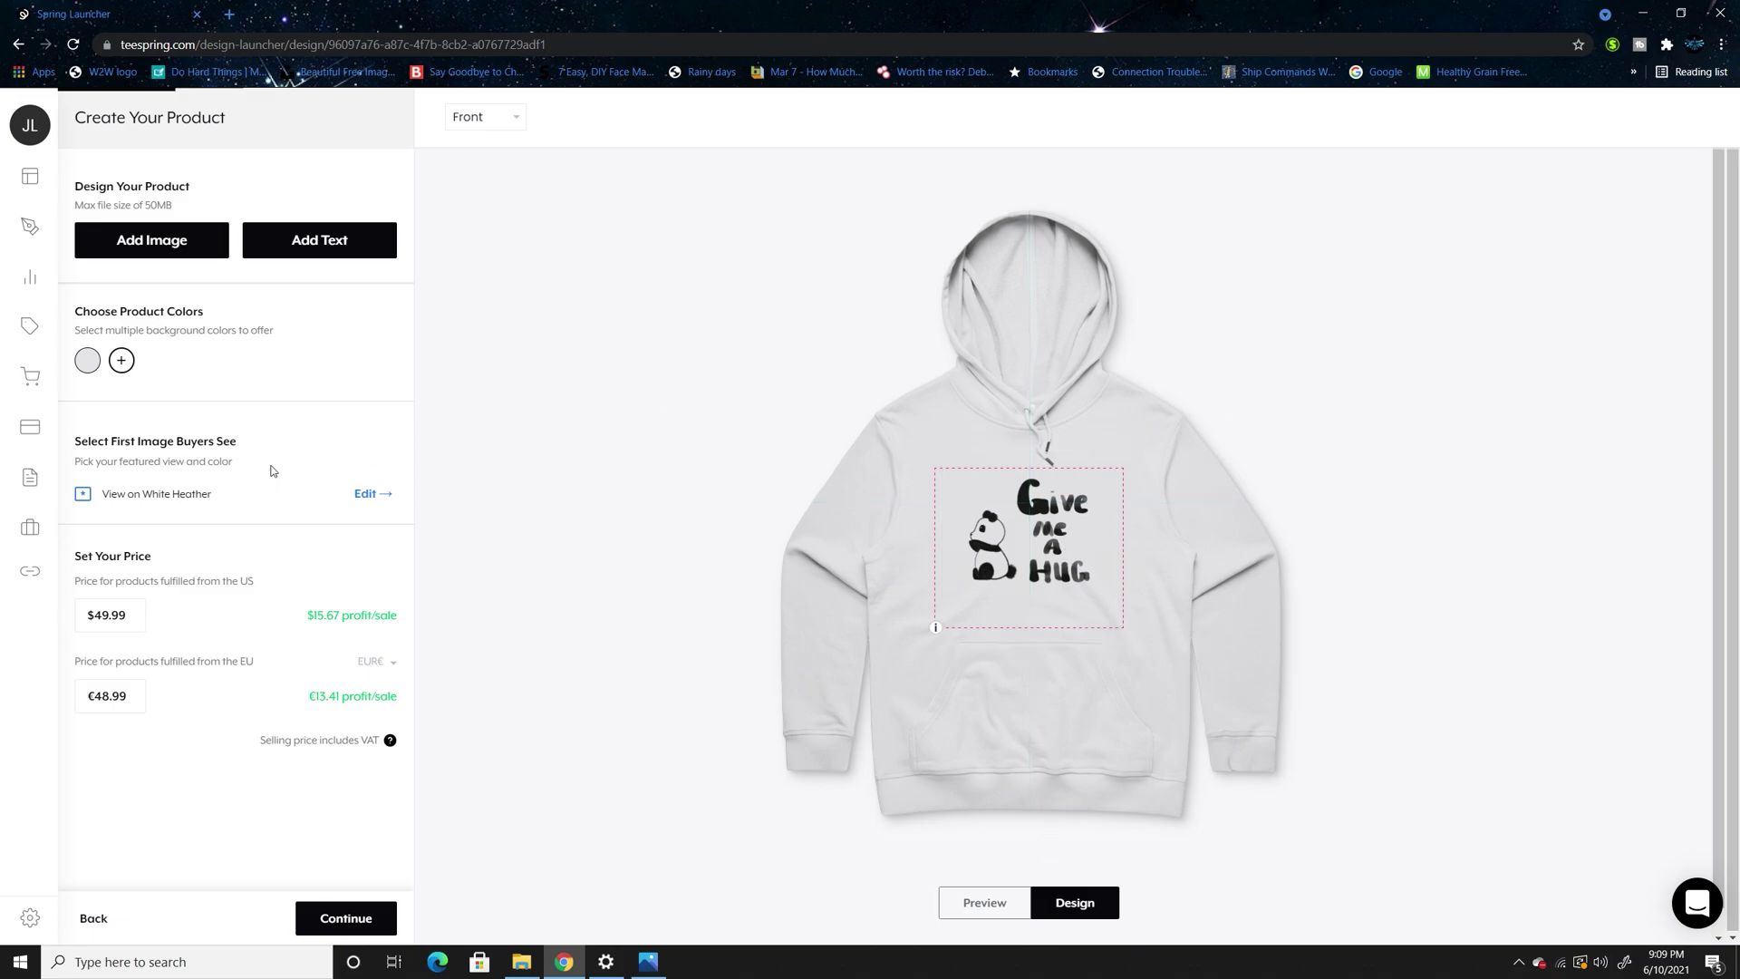
# Add the green and grey background colors to the hoodie's offered colors alongside White Heather
pyautogui.click(123, 360)
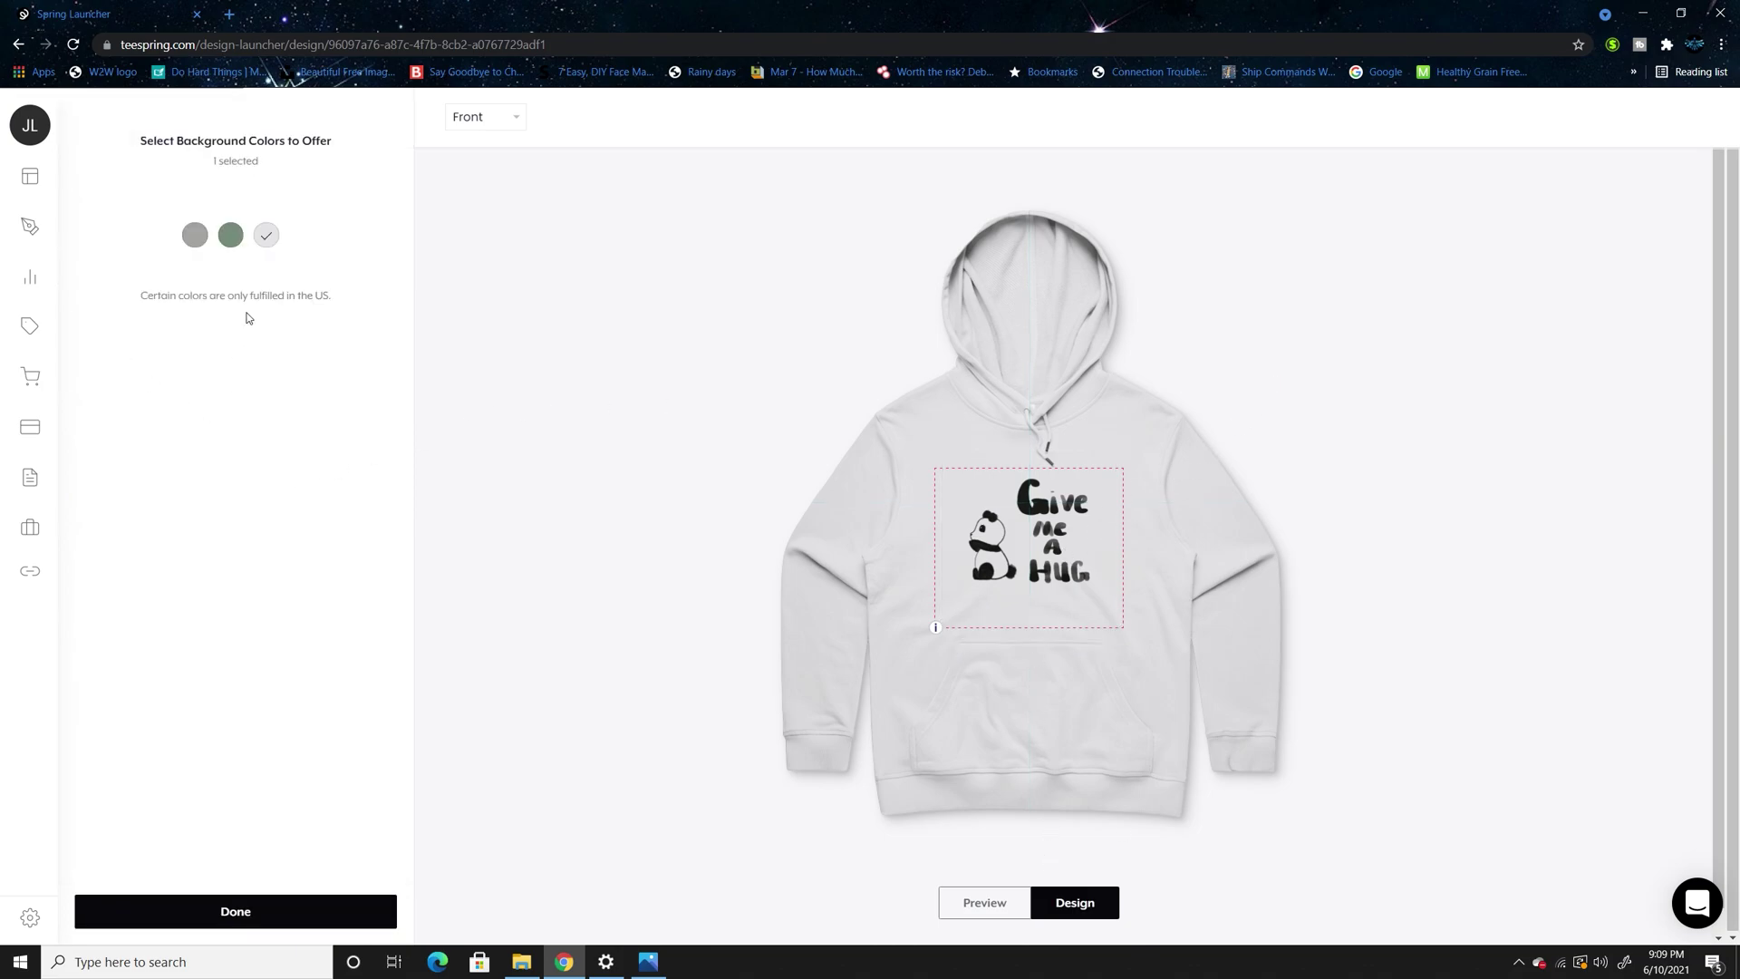
pyautogui.click(228, 240)
pyautogui.click(197, 235)
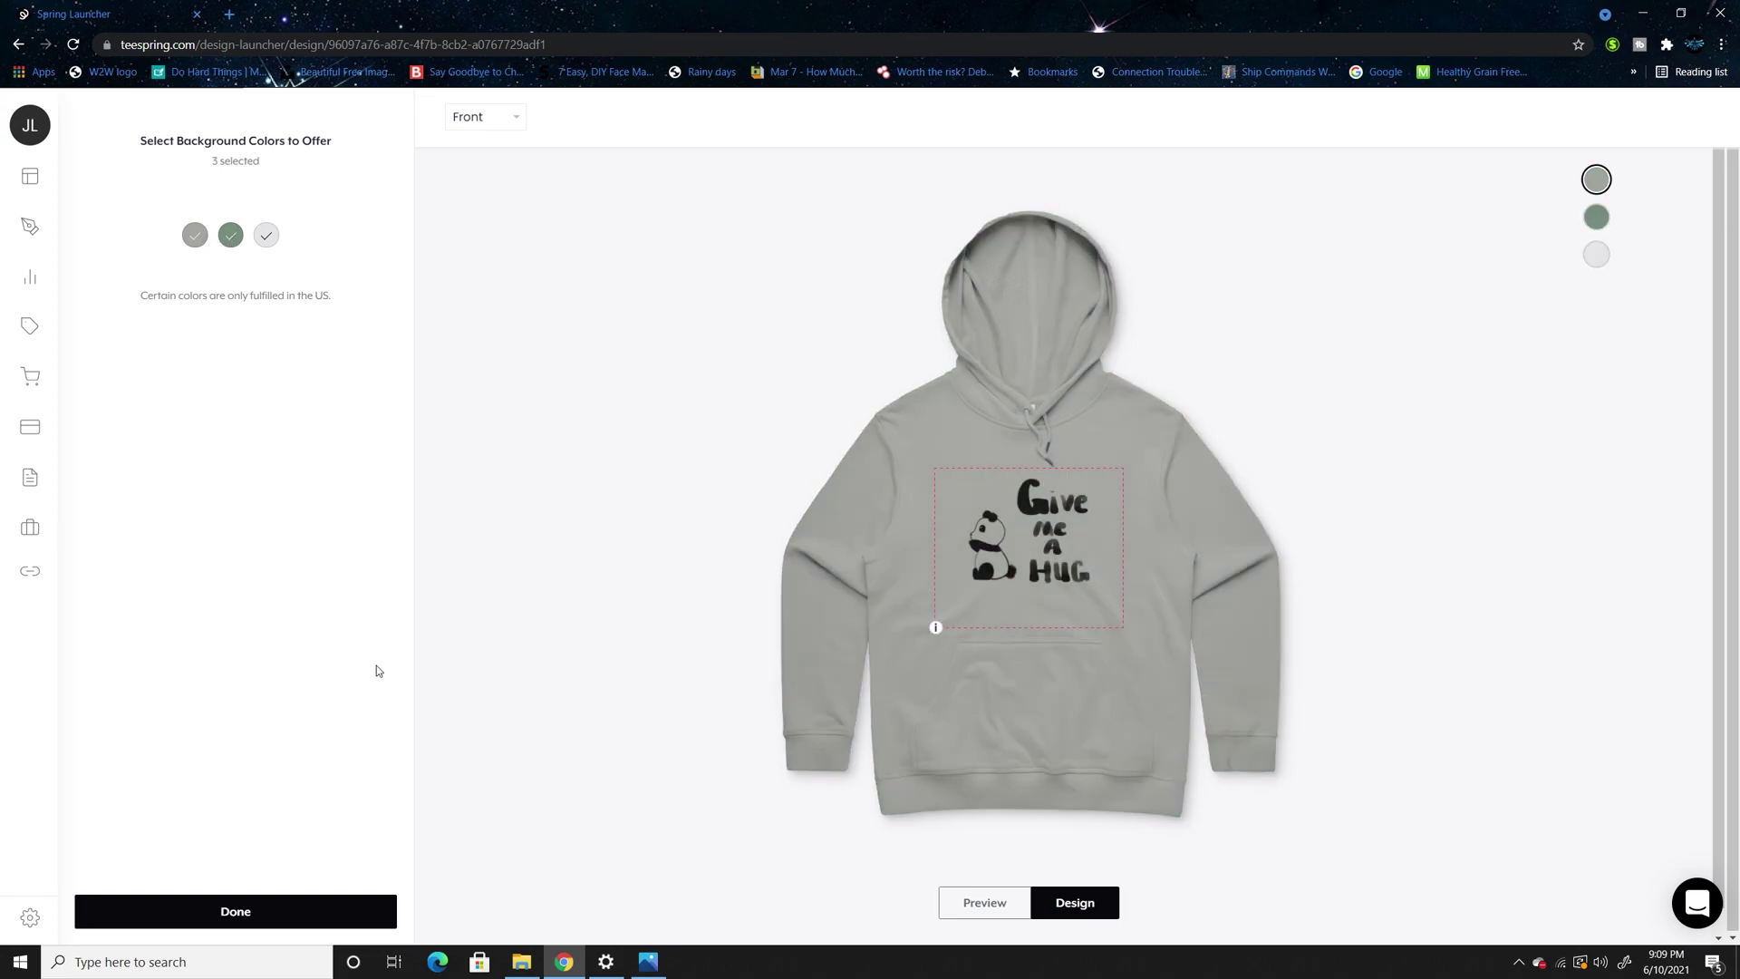
pyautogui.click(218, 913)
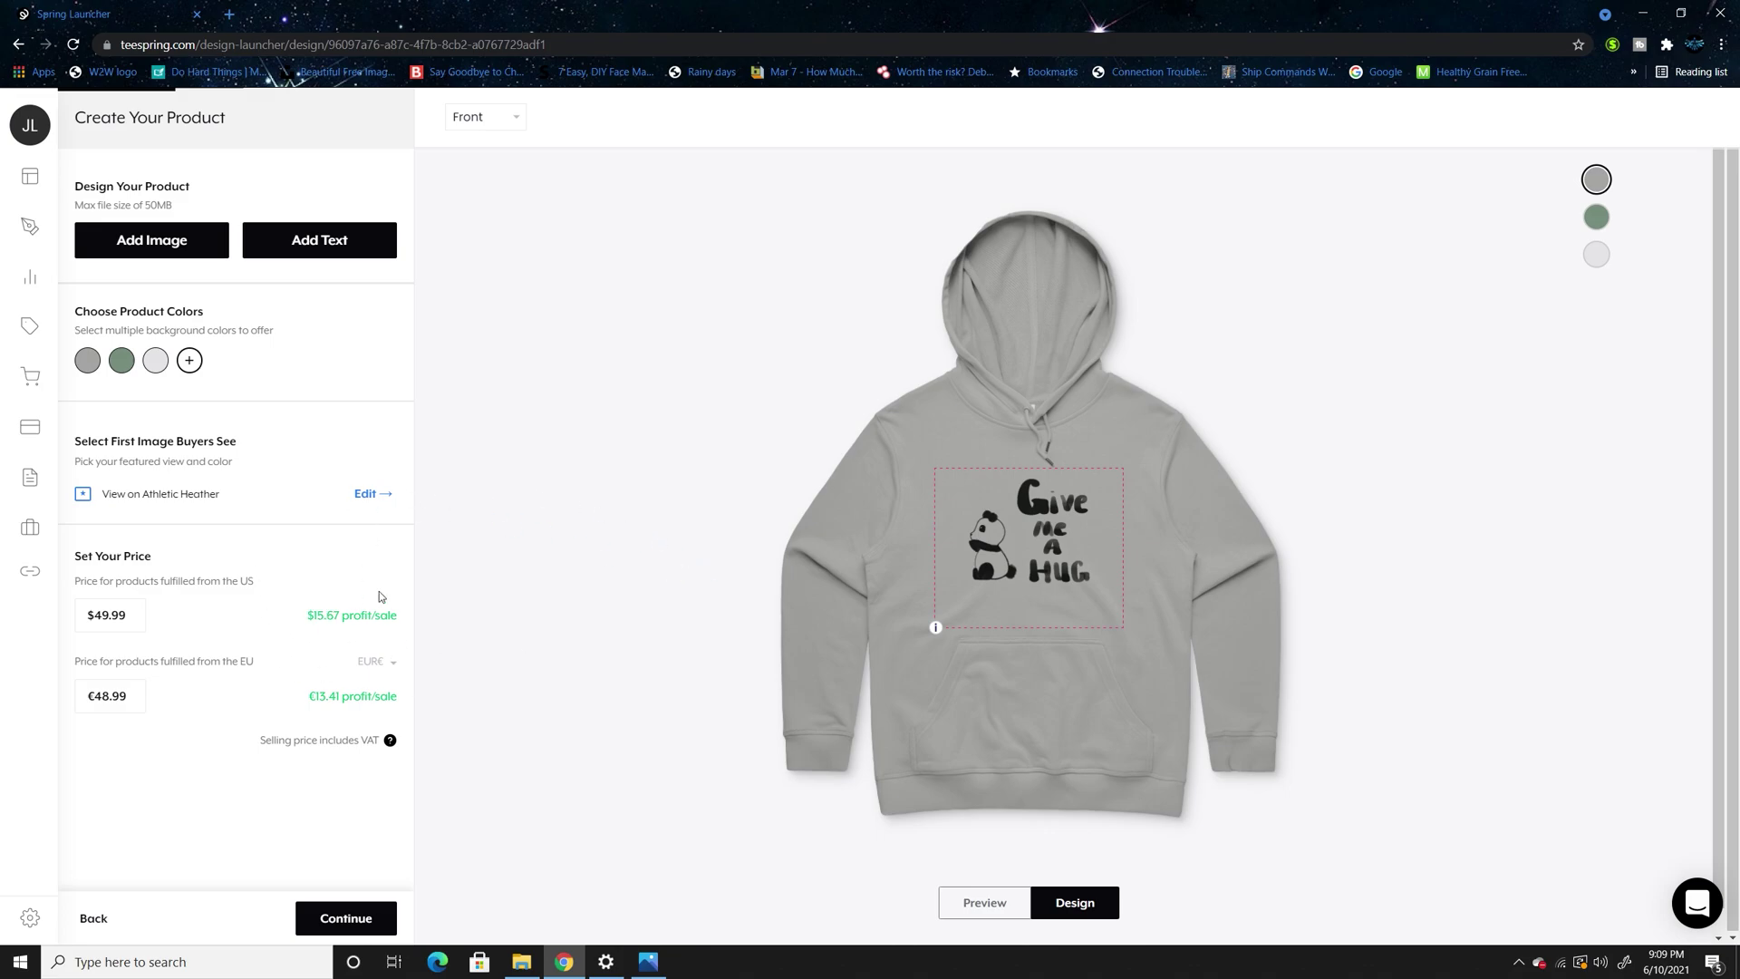
# Set the hoodie's price for products fulfilled from the US to $44.99
pyautogui.moveTo(143, 623); pyautogui.dragTo(65, 632)
pyautogui.press('BackSpace')
pyautogui.write('35.9')
pyautogui.press('BackSpace')
pyautogui.press('BackSpace')
pyautogui.press('BackSpace')
pyautogui.press('BackSpace')
pyautogui.press('BackSpace')
pyautogui.write('45')
pyautogui.write('.99')
pyautogui.press('Left')
pyautogui.press('Left')
pyautogui.press('Left')
pyautogui.press('BackSpace')
pyautogui.write('4')
# Set the hoodie's price for products fulfilled from the EU to €44.99
pyautogui.press('BackSpace')
pyautogui.press('BackSpace')
pyautogui.press('BackSpace')
pyautogui.press('BackSpace')
pyautogui.write('44.99')
pyautogui.rightClick(913, 863)
pyautogui.click(878, 896)
# Preview the finished hoodie, return to its design view and continue to adding more products
pyautogui.click(985, 902)
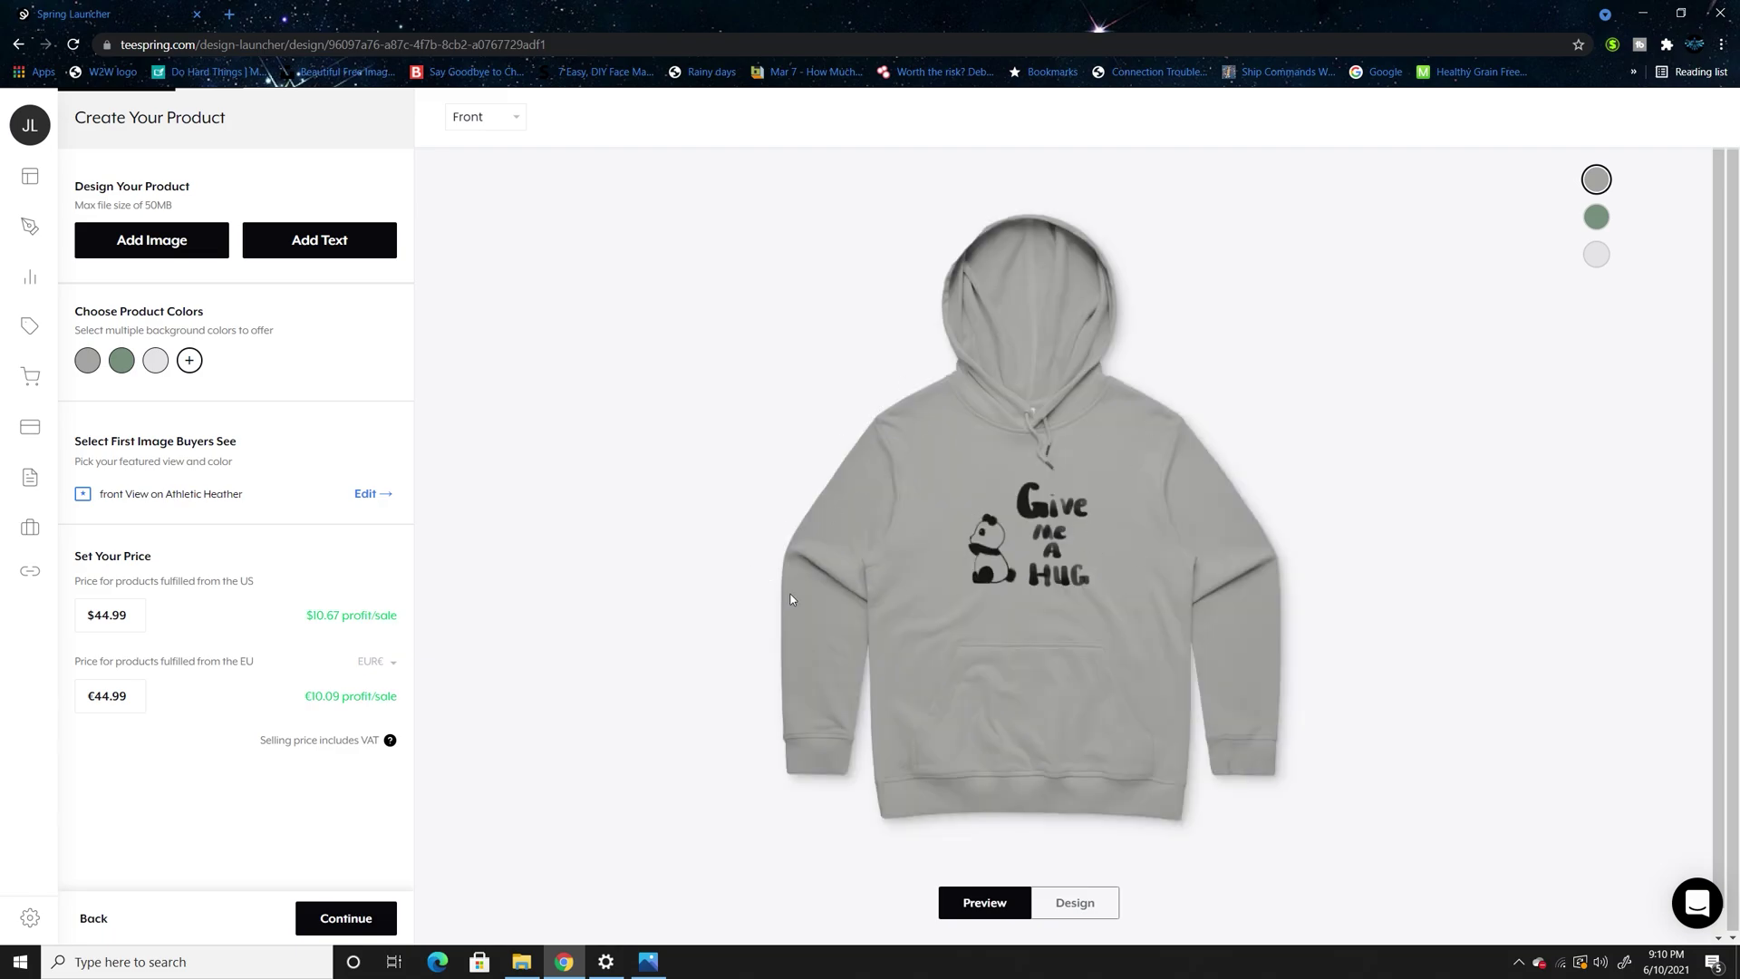
pyautogui.click(1058, 911)
pyautogui.click(362, 918)
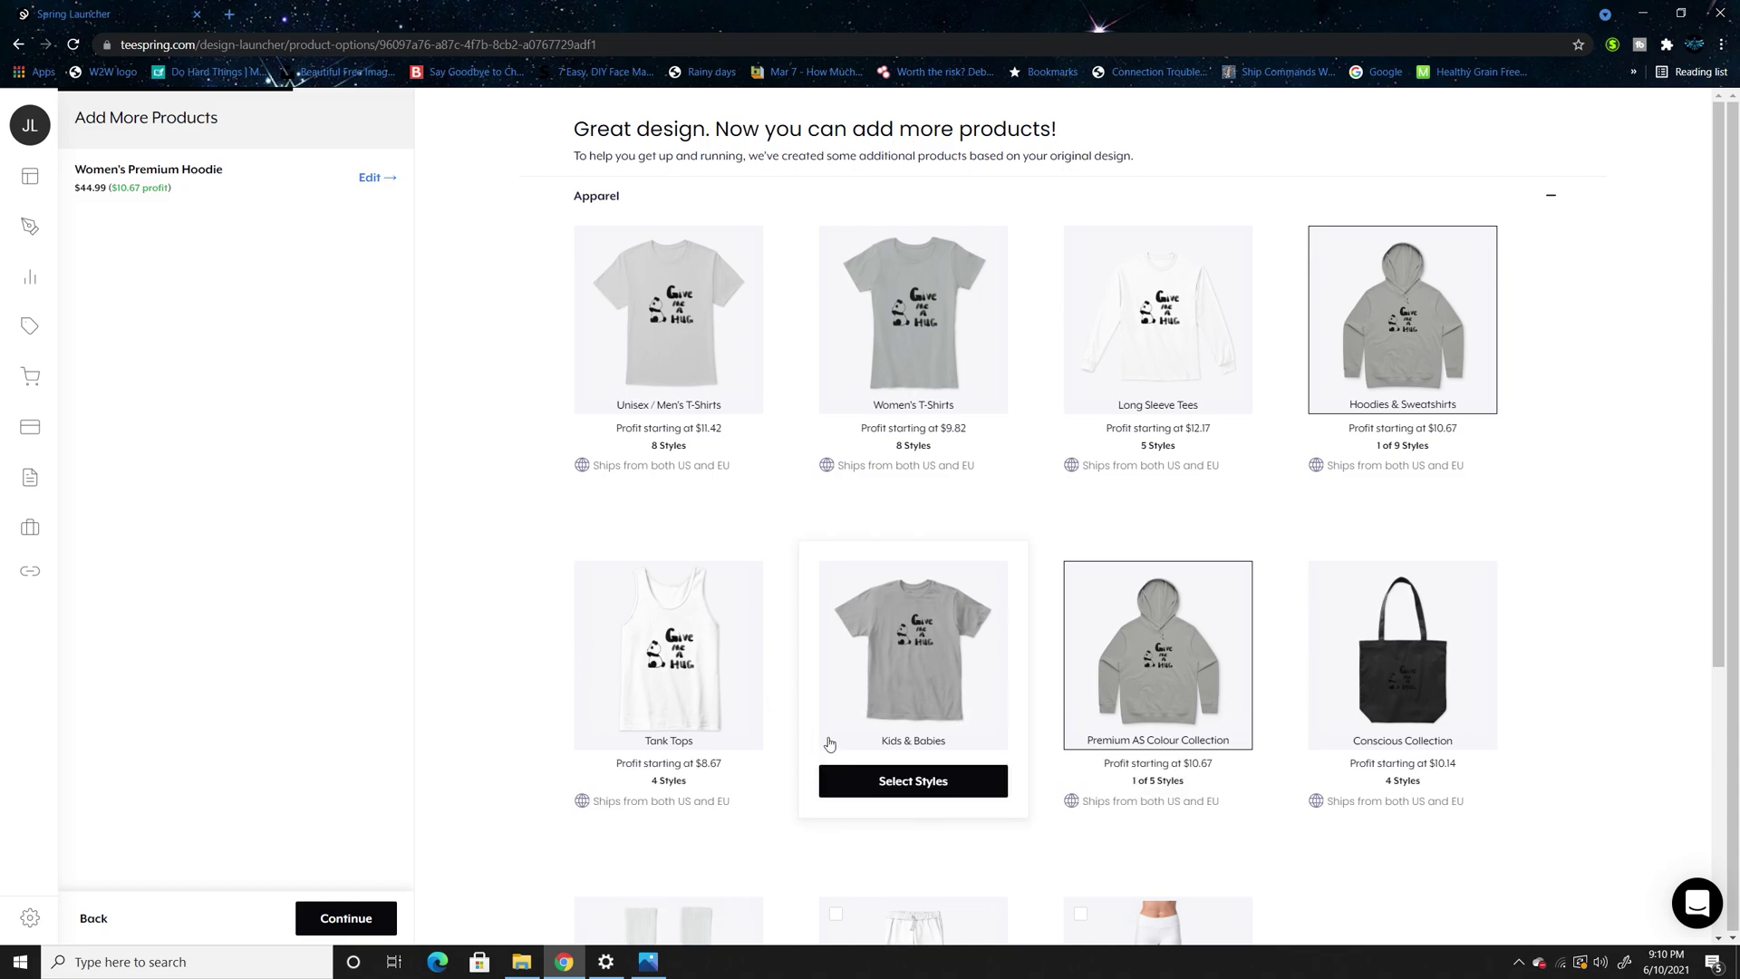
# Add the Women's Slouchy Sweatshirt from the Hoodies & Sweatshirts styles and open its design for editing
pyautogui.scroll(-3, 815, 726)
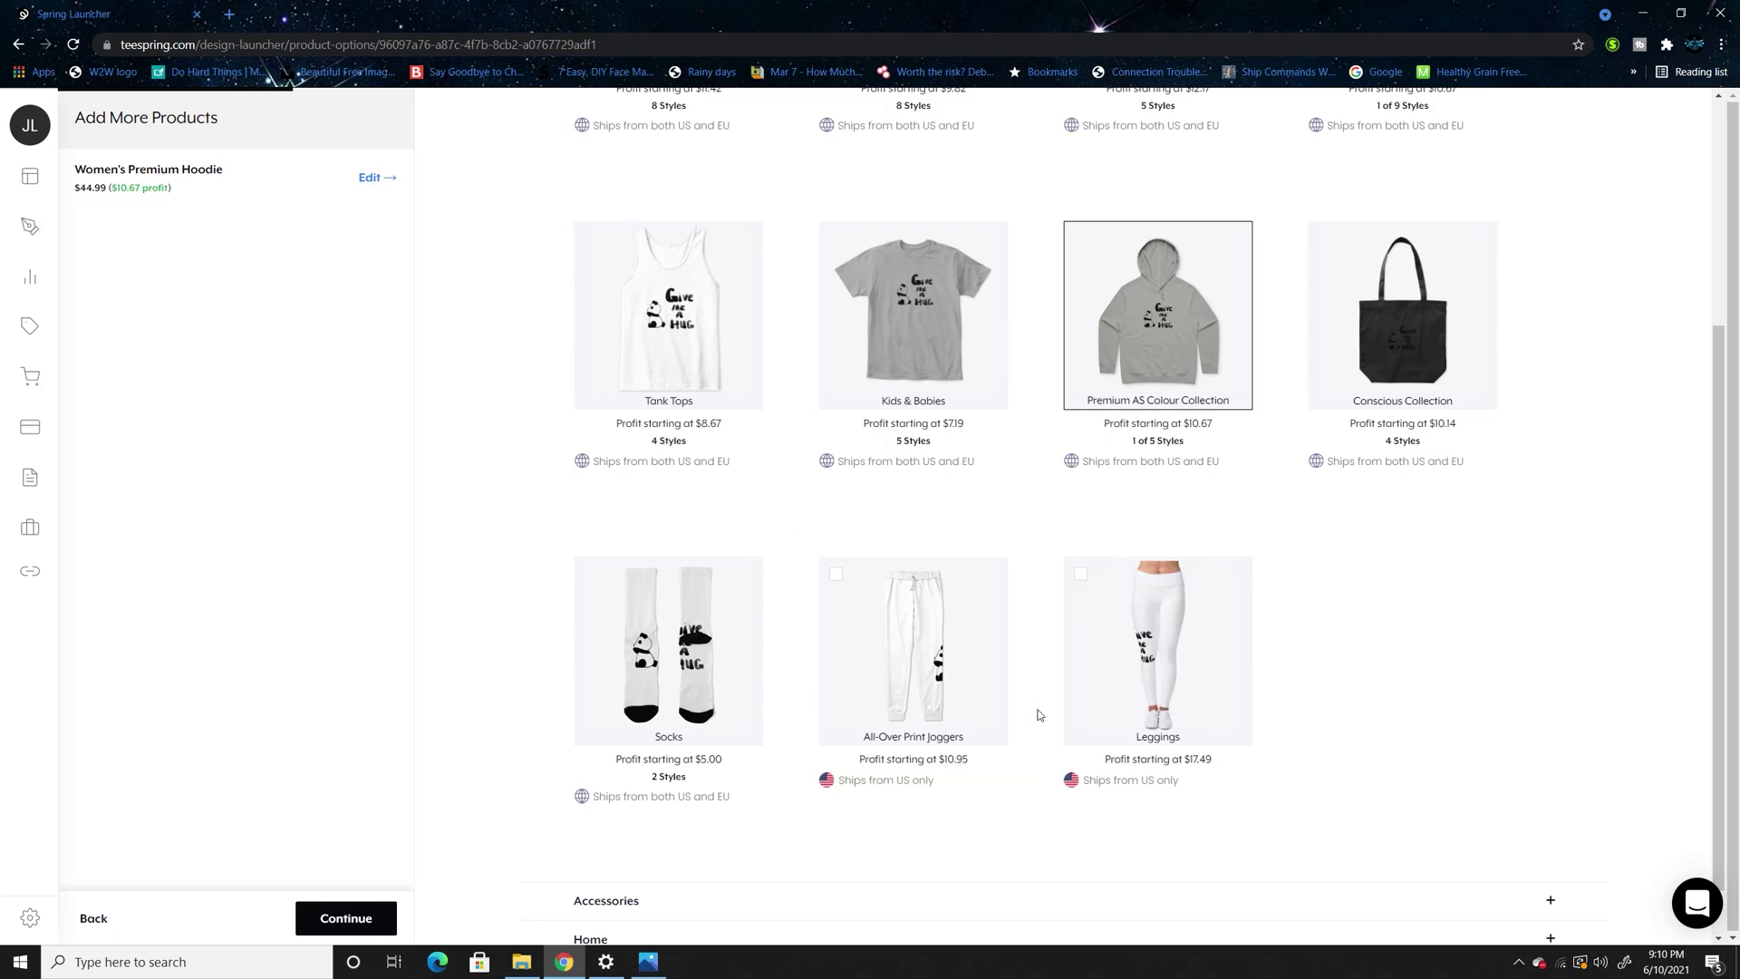
pyautogui.scroll(-1, 1235, 680)
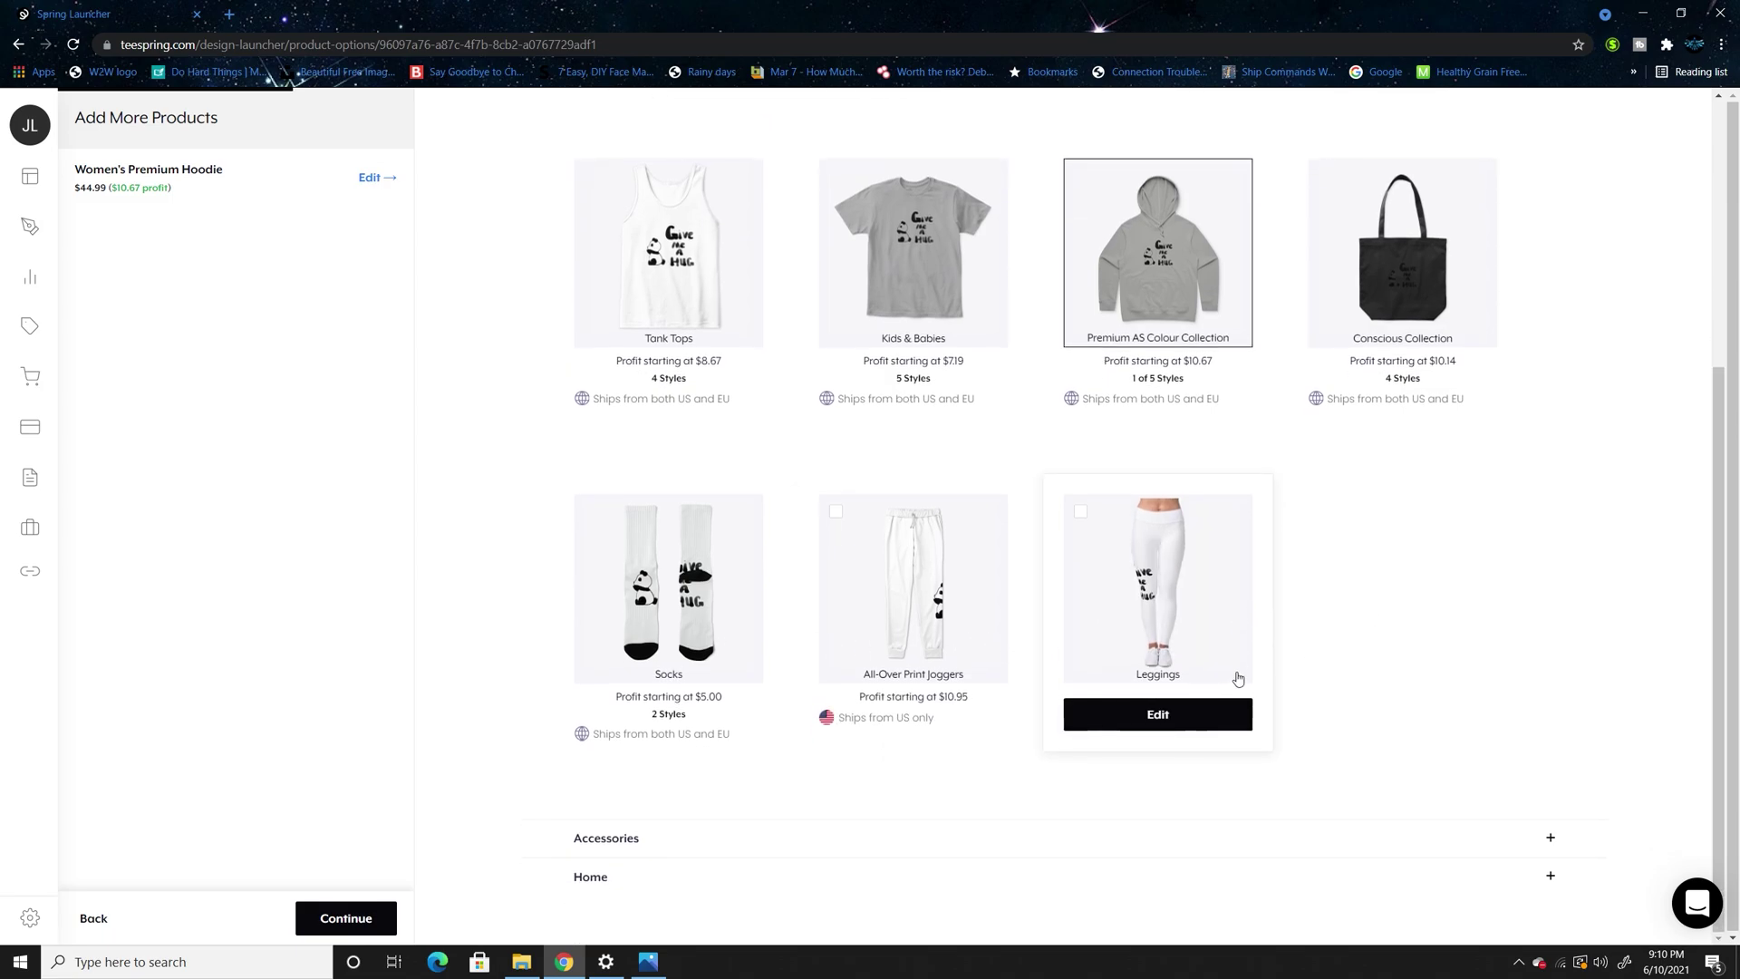
pyautogui.scroll(4, 1429, 534)
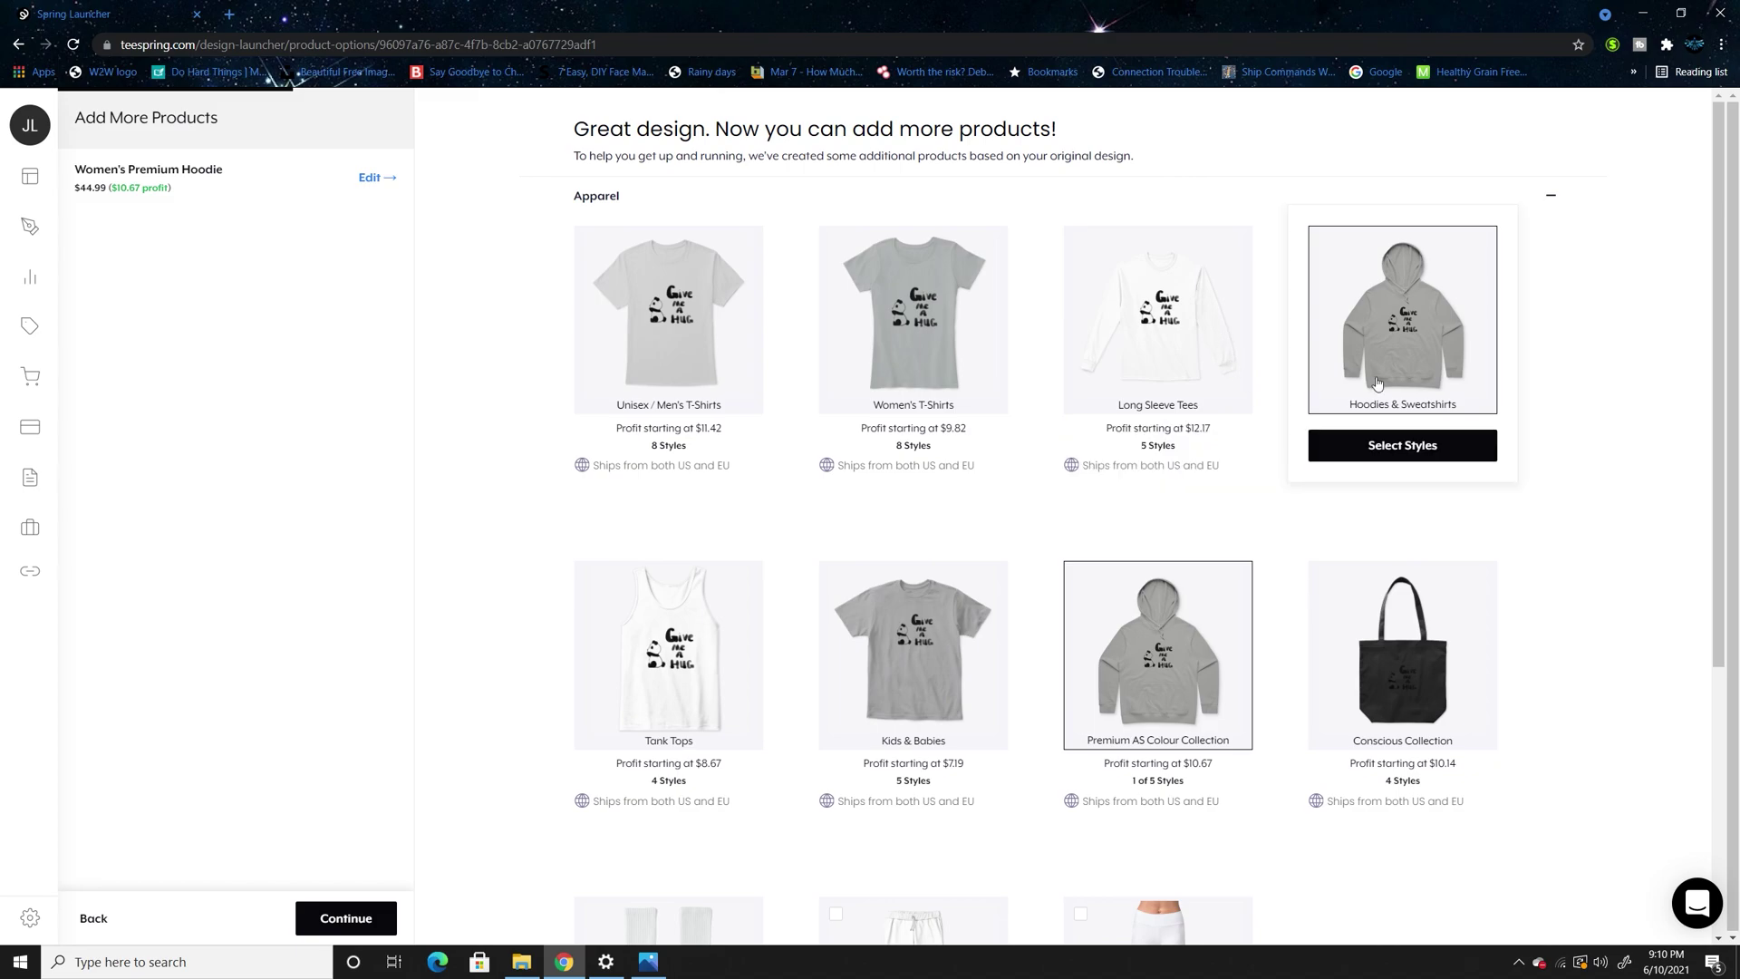
pyautogui.click(1461, 446)
pyautogui.scroll(-2, 1196, 598)
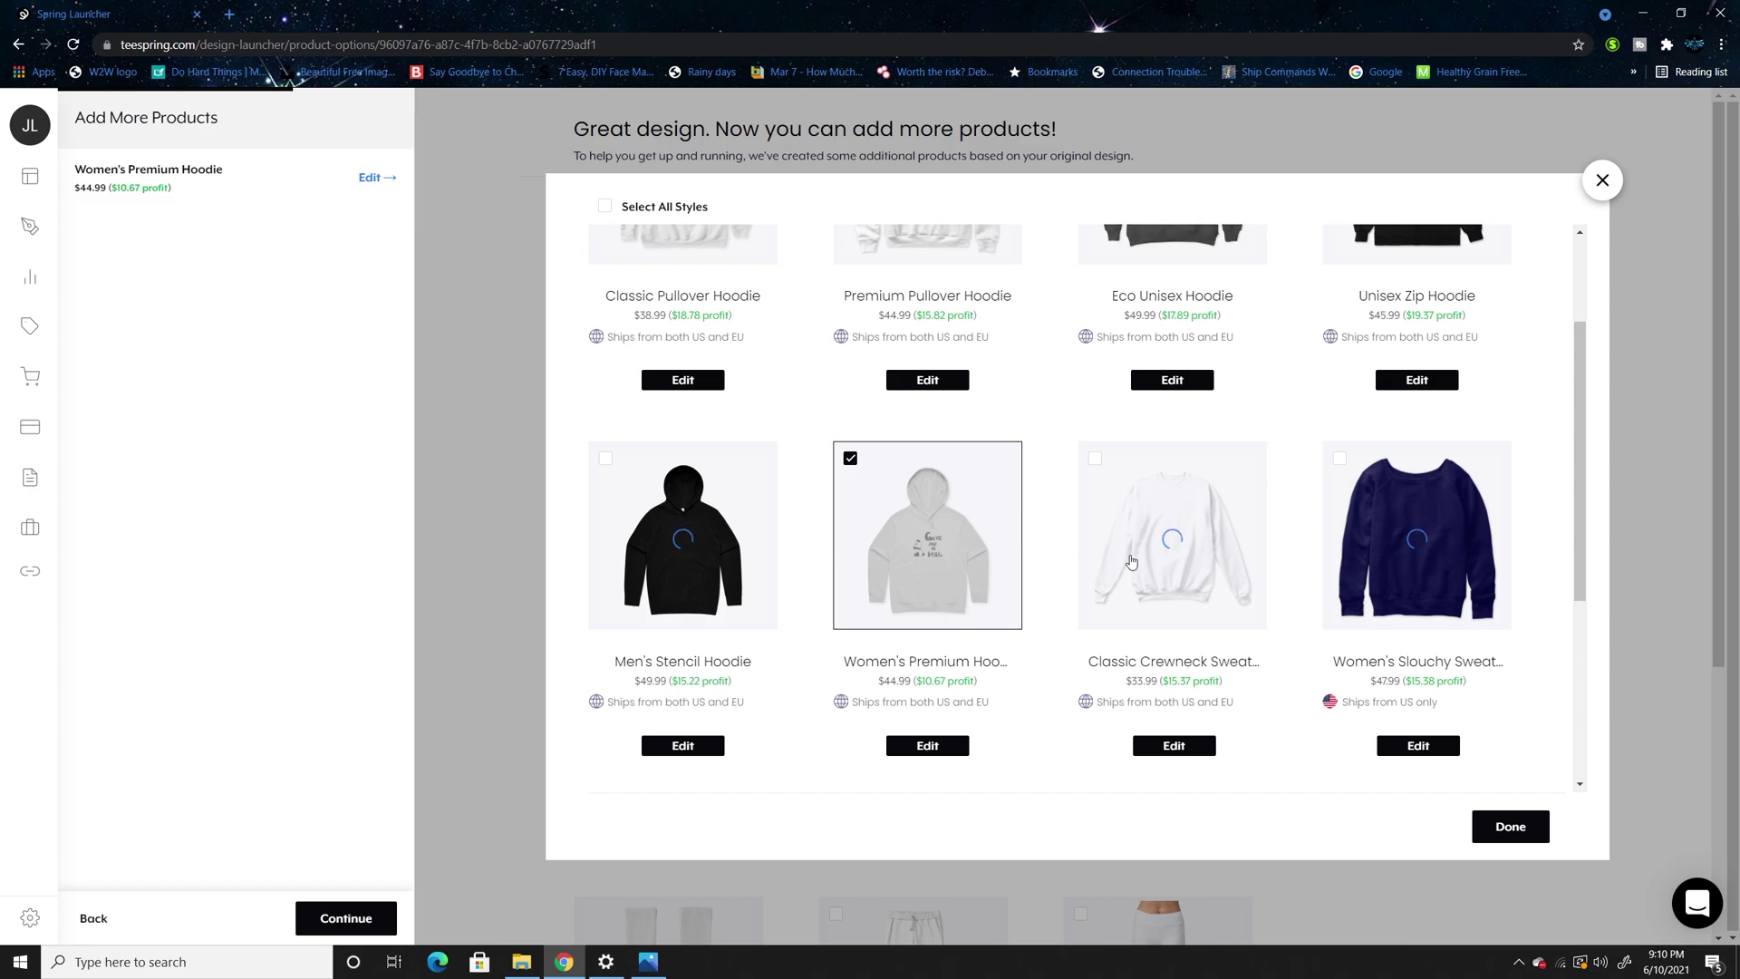
pyautogui.scroll(2, 1277, 607)
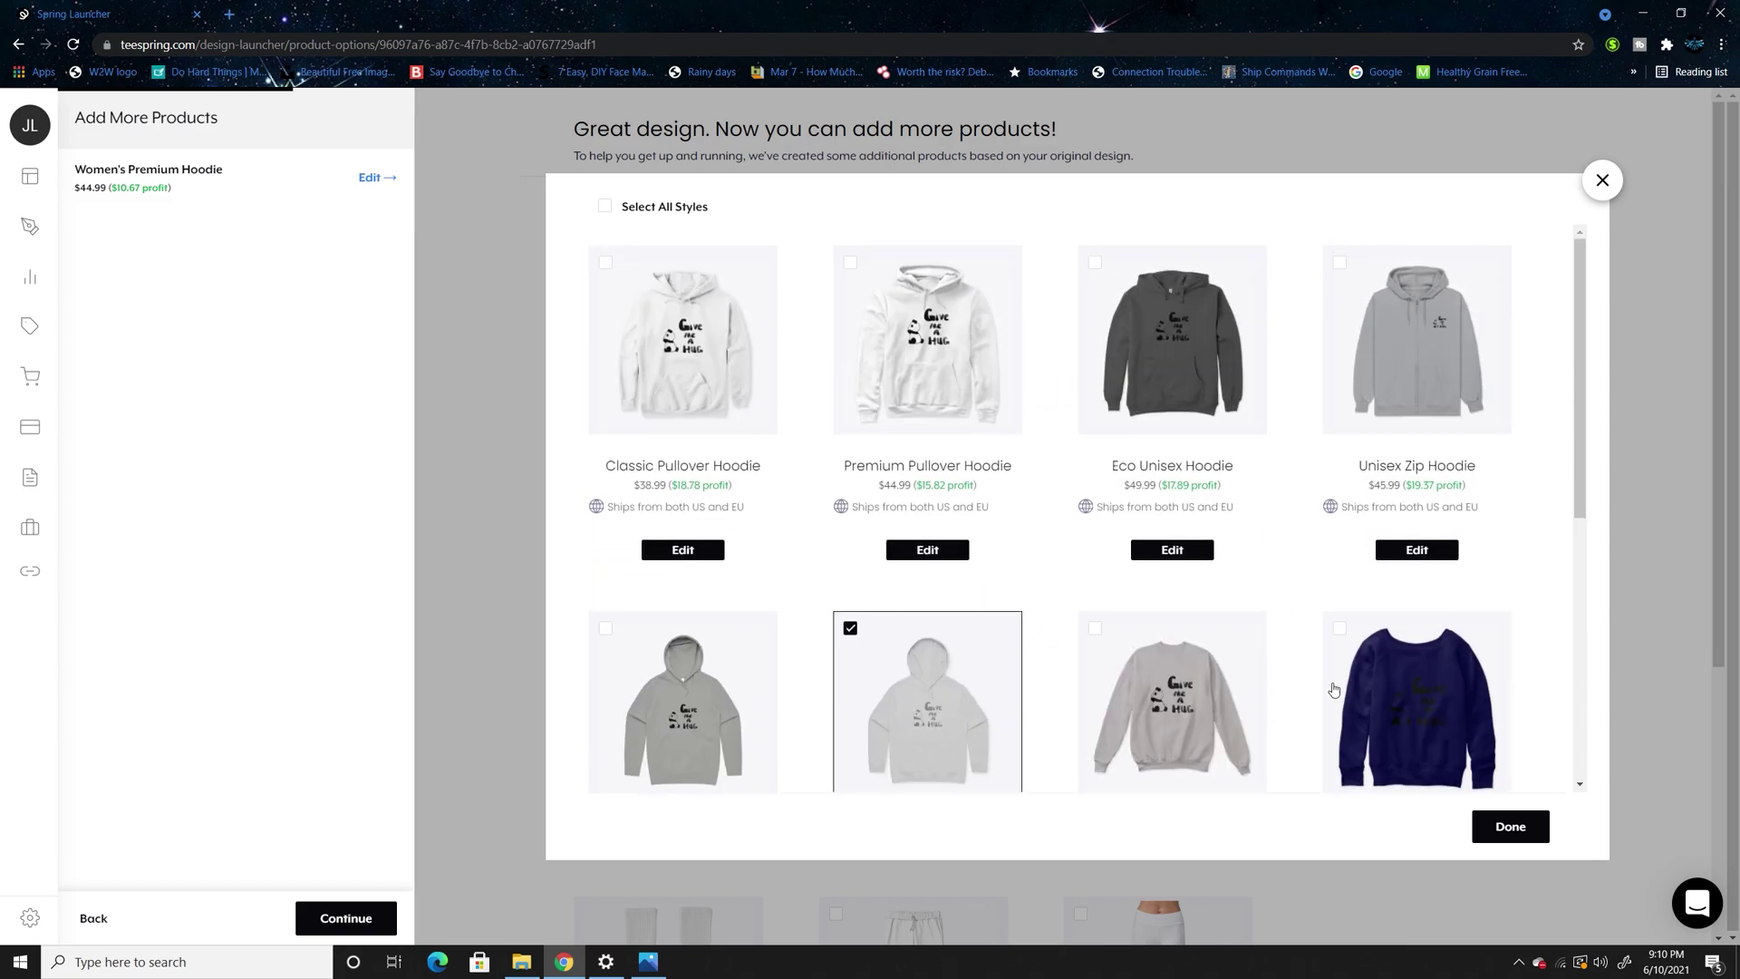
pyautogui.scroll(-2, 1321, 697)
pyautogui.click(1338, 460)
pyautogui.click(1449, 744)
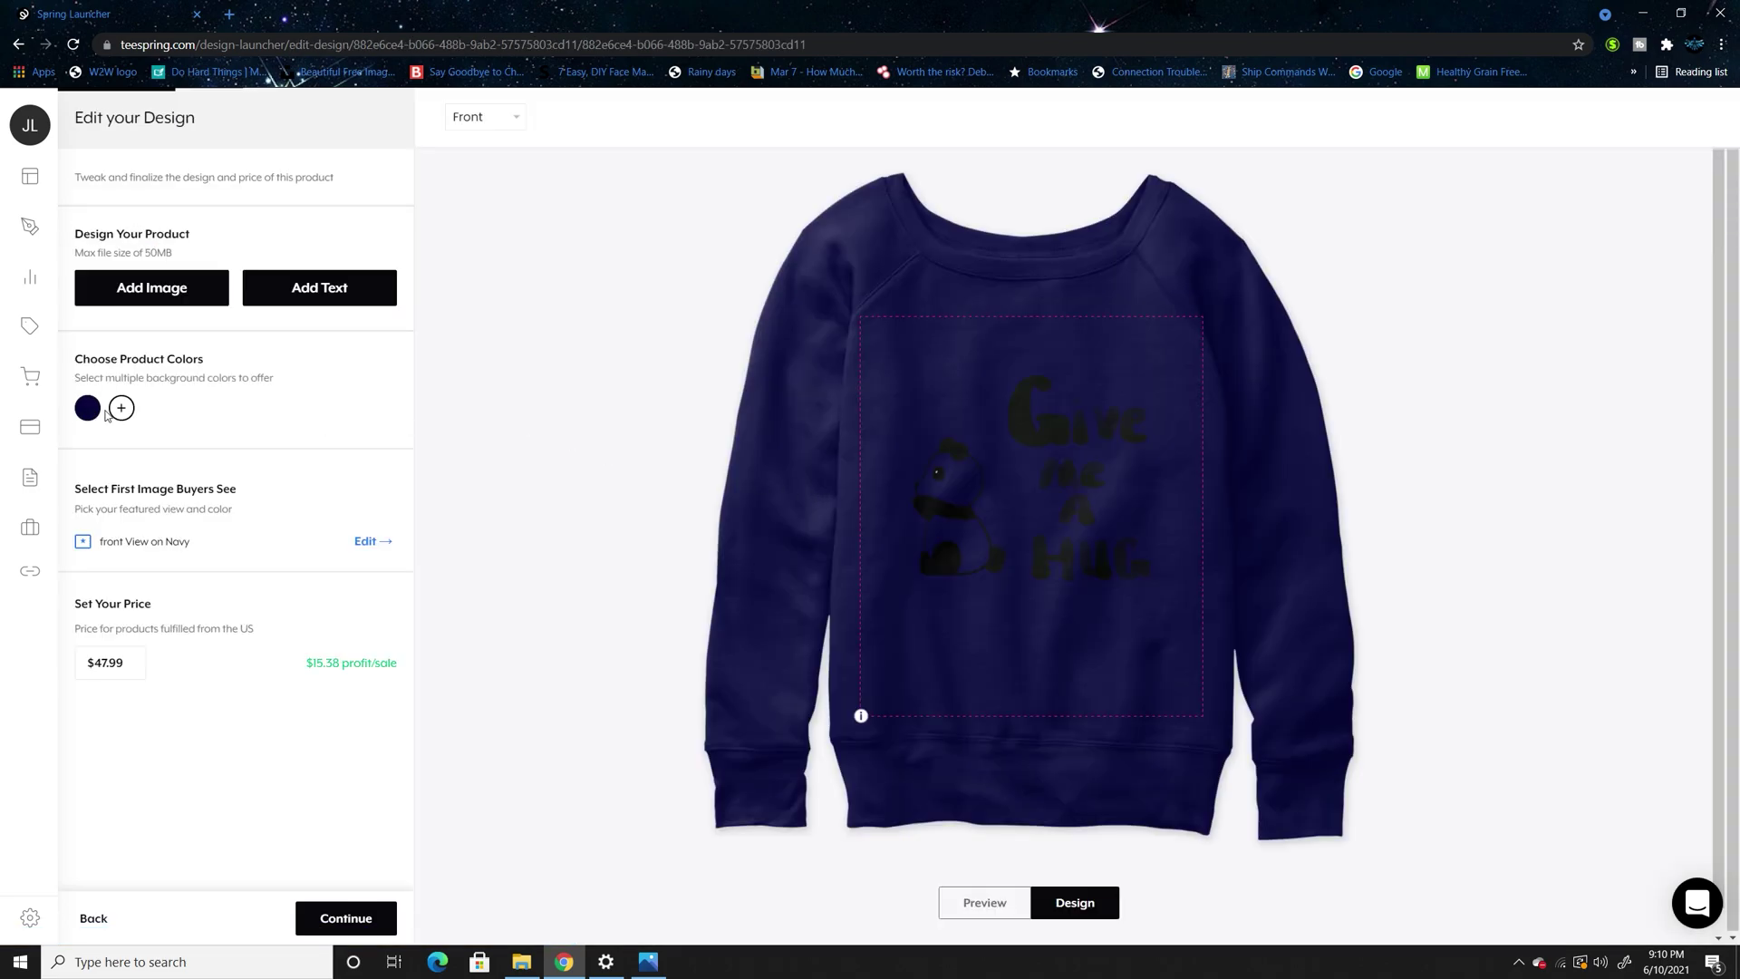
# Offer the slouchy sweatshirt in light blue and Dark Red Triblend, and remove Navy from its colors
pyautogui.click(121, 407)
pyautogui.click(230, 237)
pyautogui.click(201, 242)
pyautogui.click(268, 238)
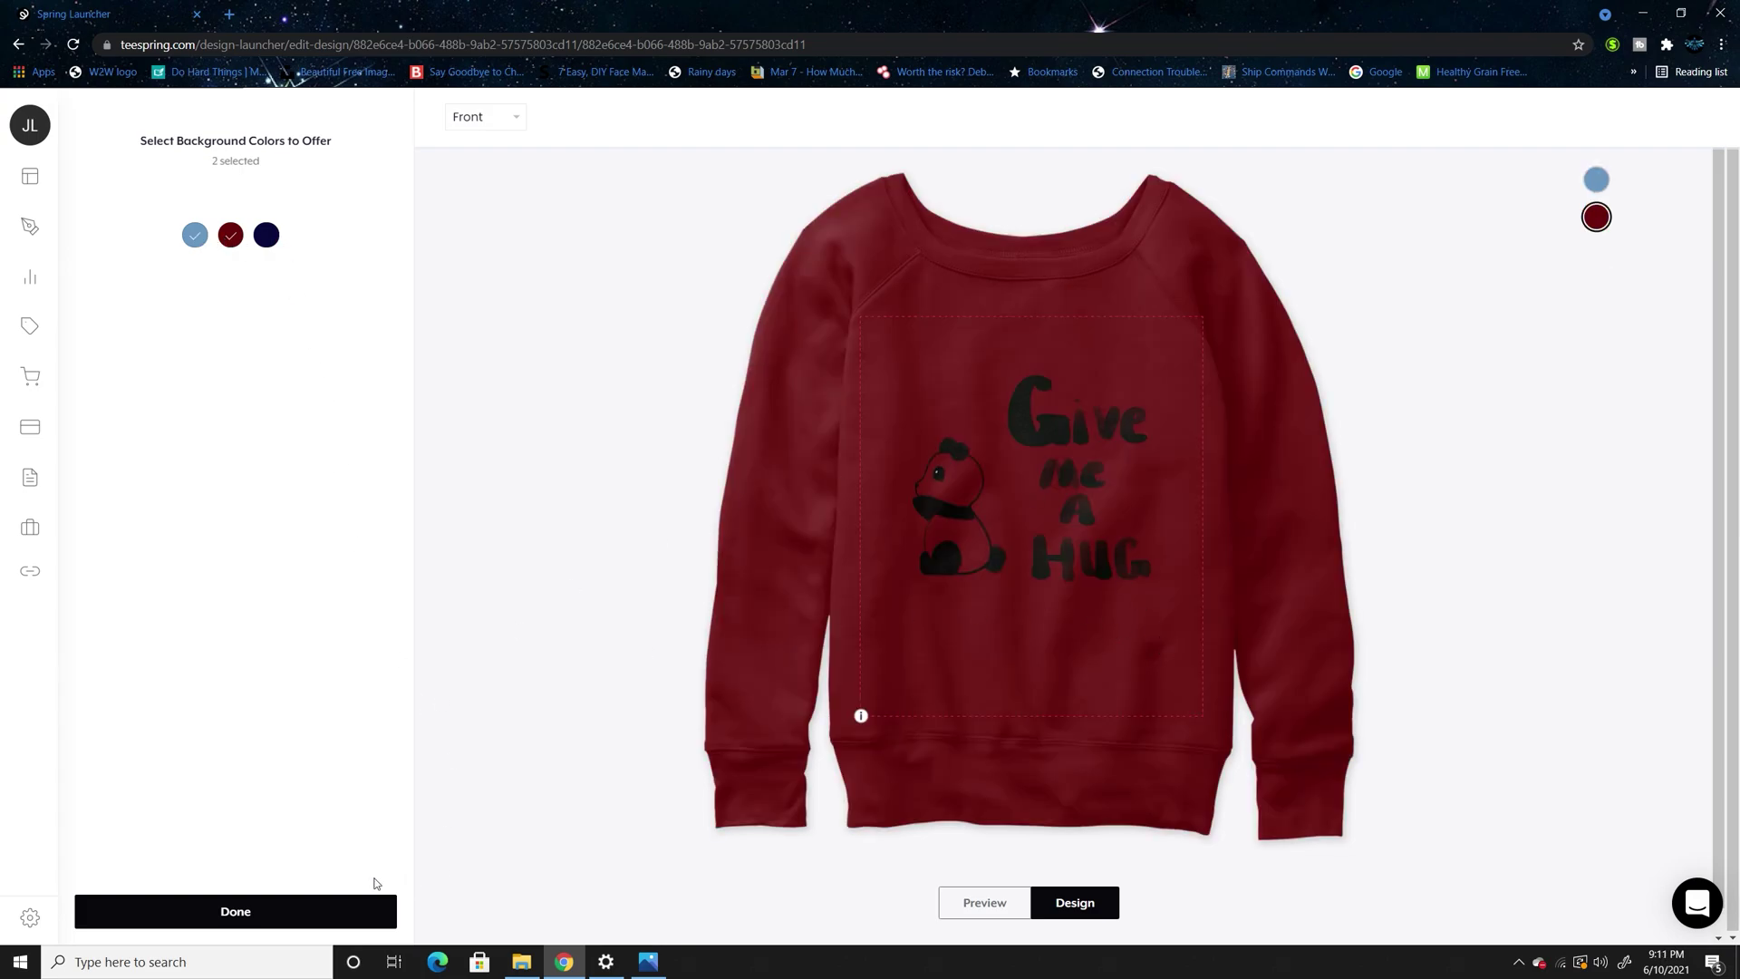
pyautogui.click(356, 903)
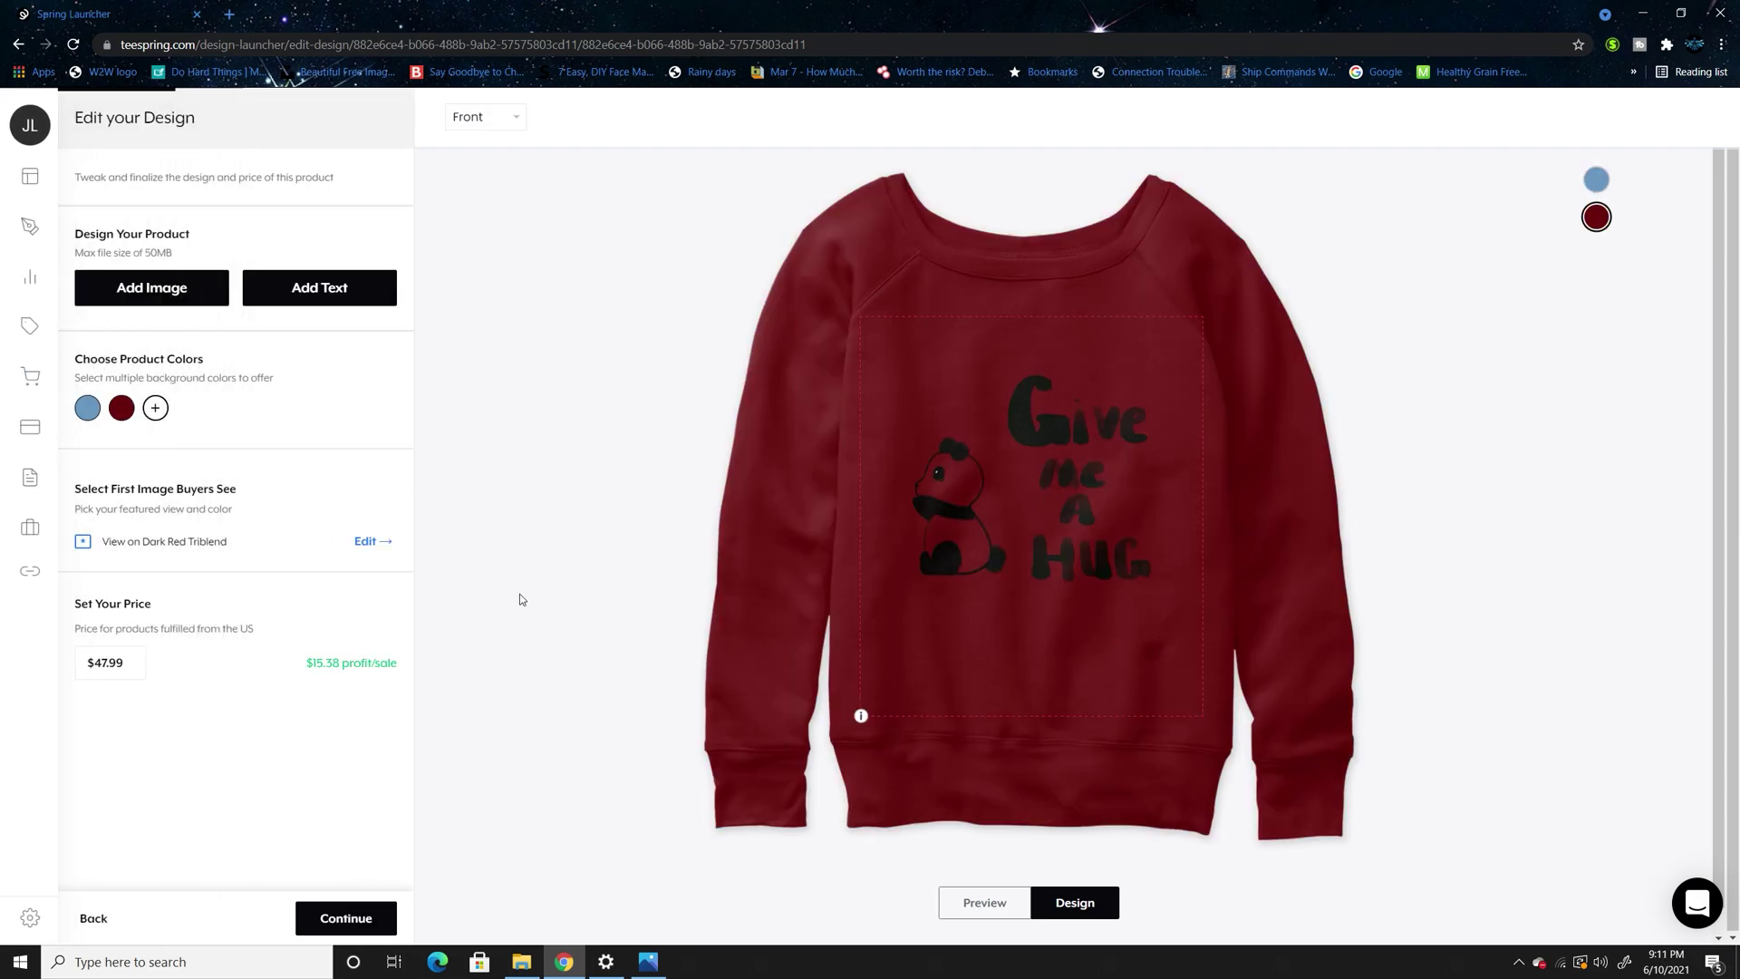
# Set the slouchy sweatshirt's US price to $42.99 and save the edited design
pyautogui.press('BackSpace')
pyautogui.press('BackSpace')
pyautogui.press('BackSpace')
pyautogui.write('2')
pyautogui.click(371, 923)
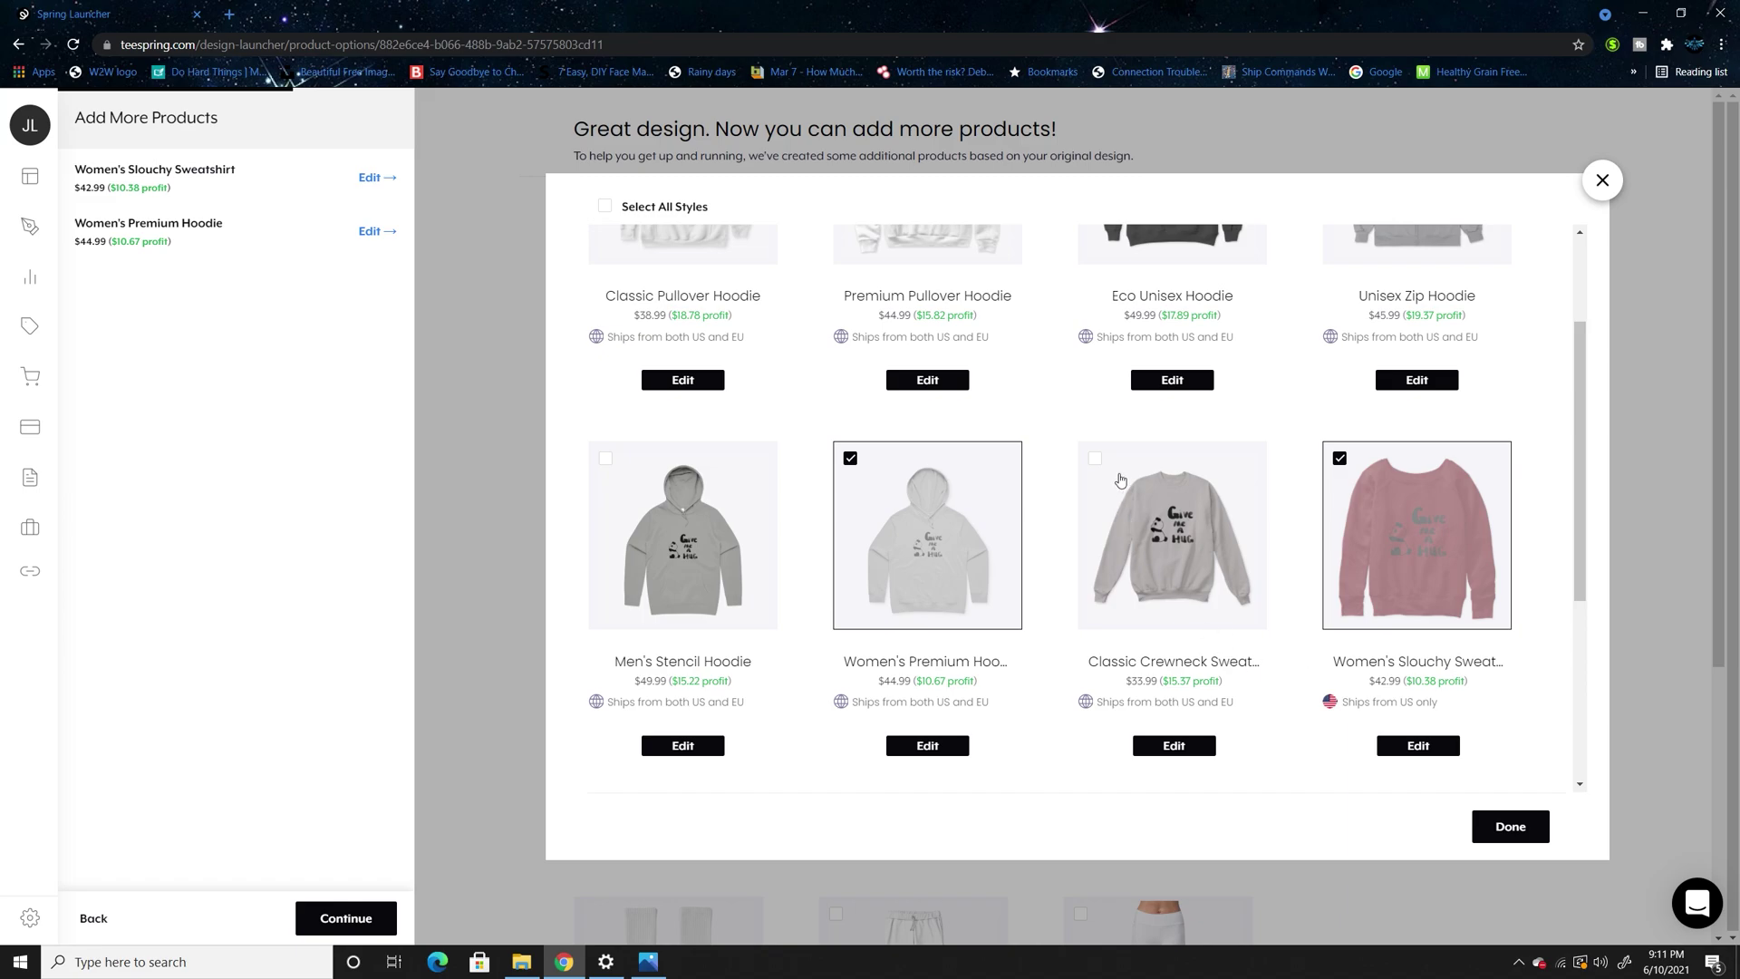
# Try adding the Classic Crewneck Sweatshirt, remove it again, and finish the hoodie and sweatshirt style selection
pyautogui.click(1095, 458)
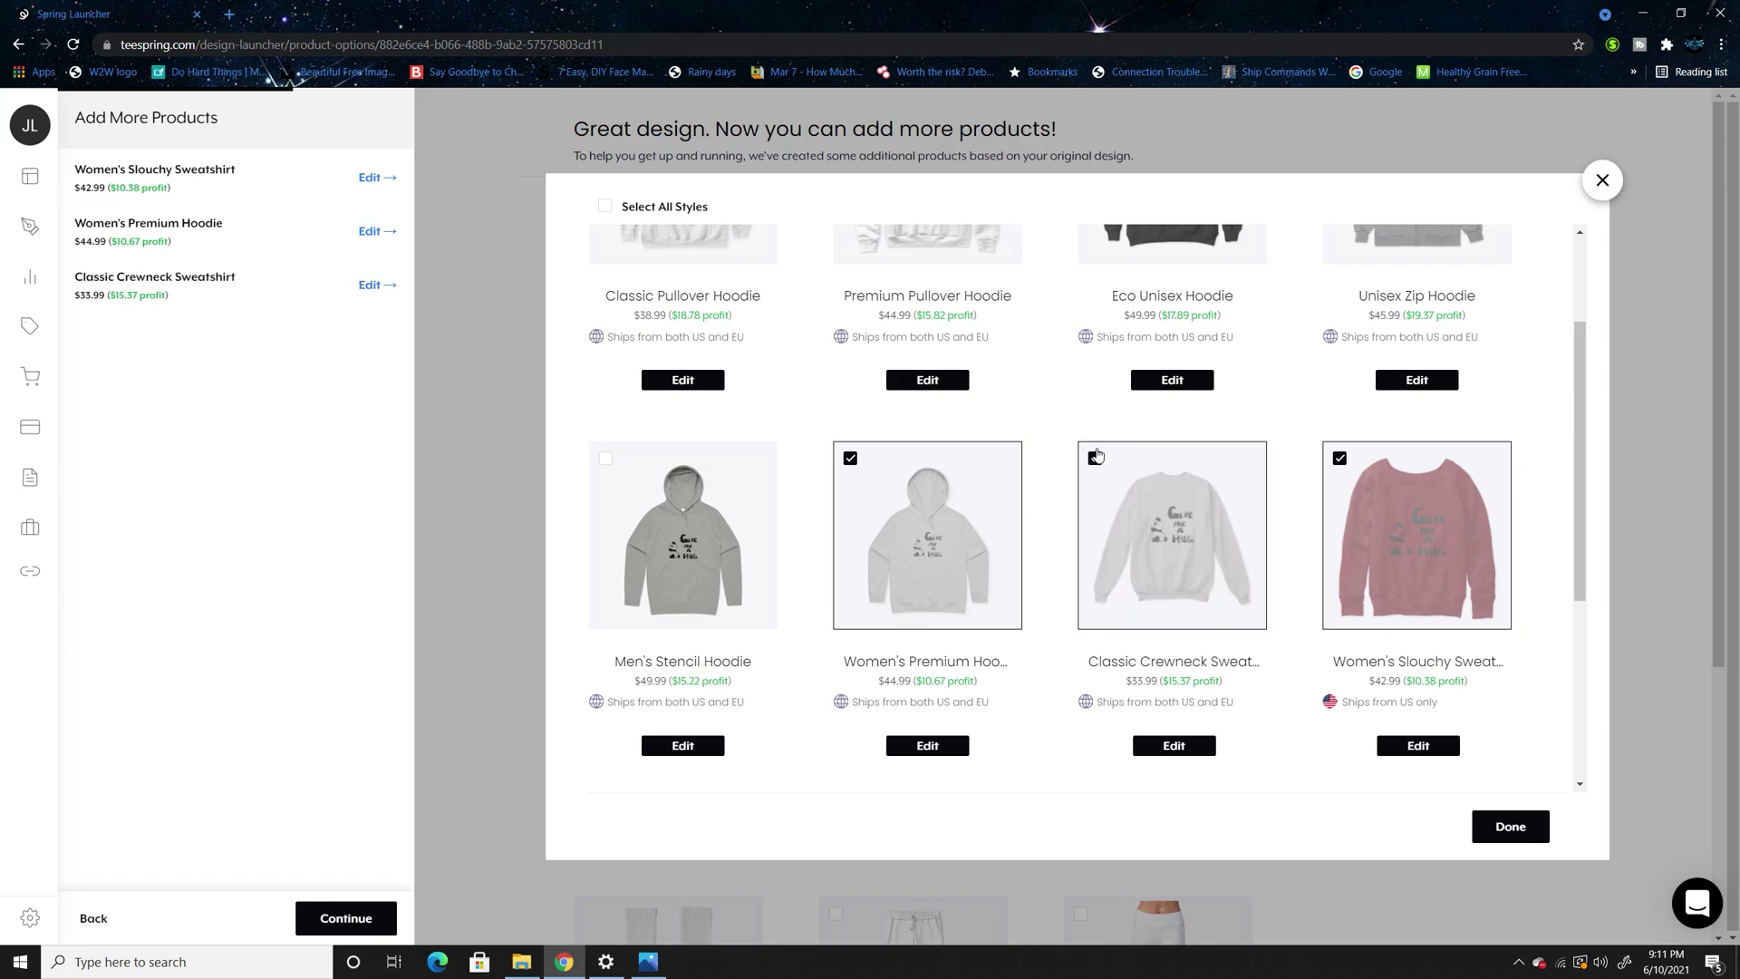
pyautogui.click(1095, 459)
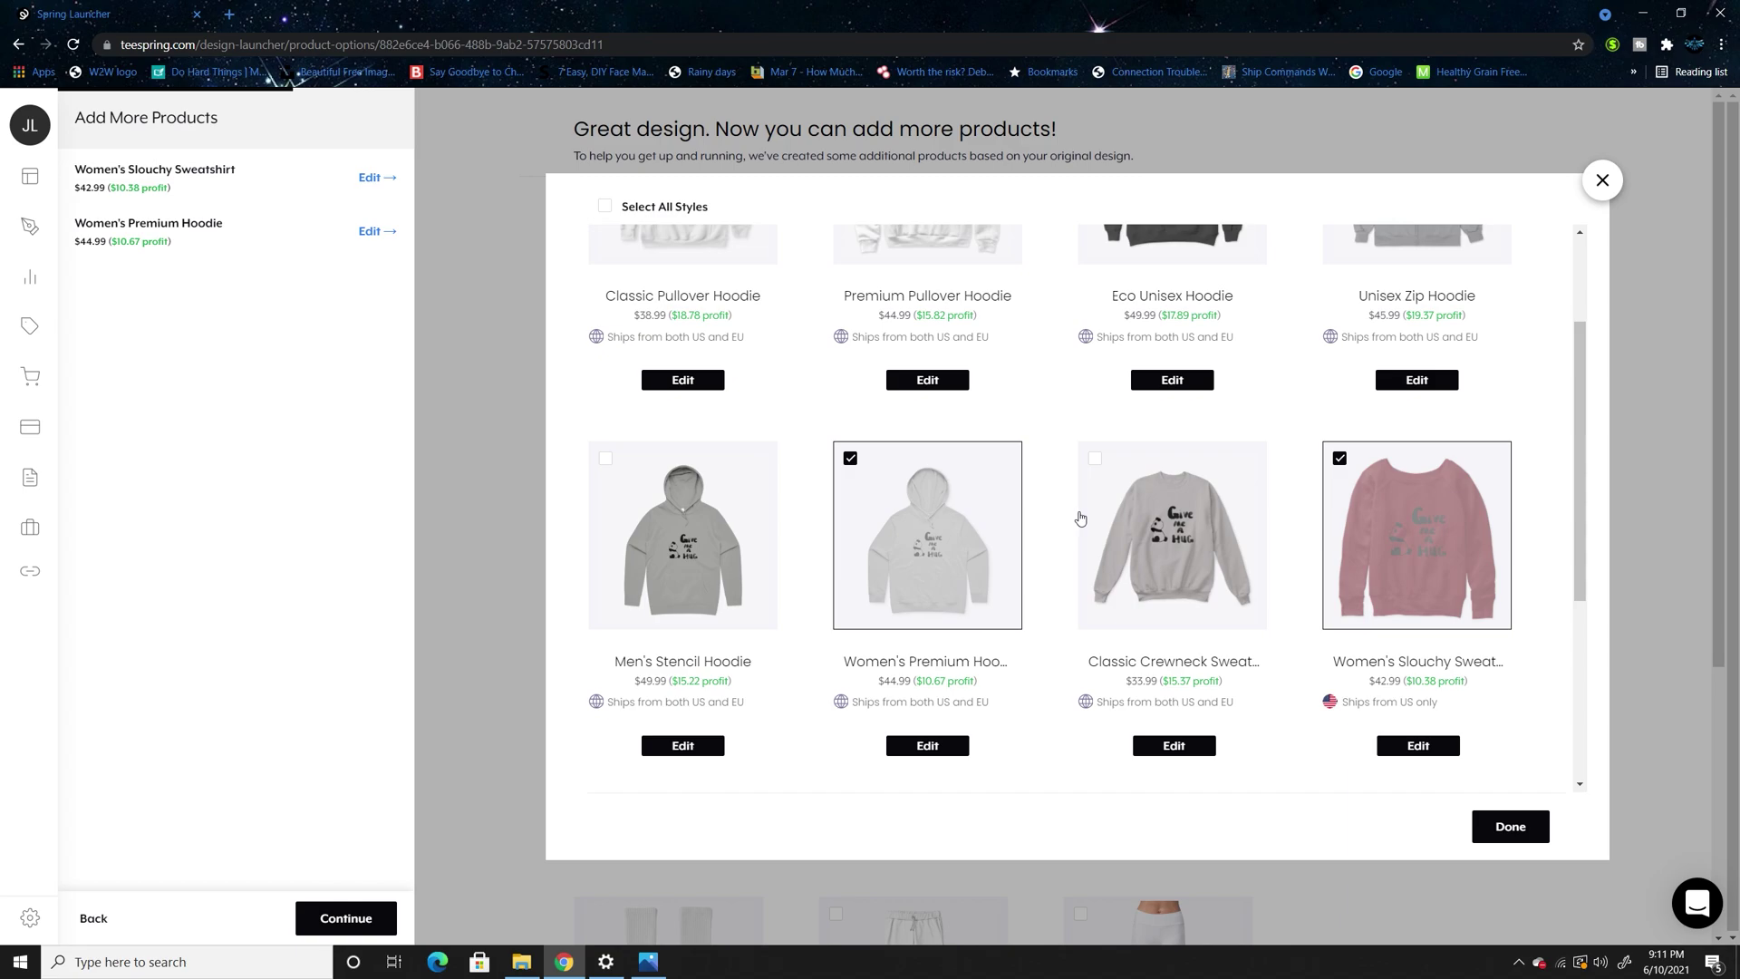
pyautogui.scroll(2, 1080, 520)
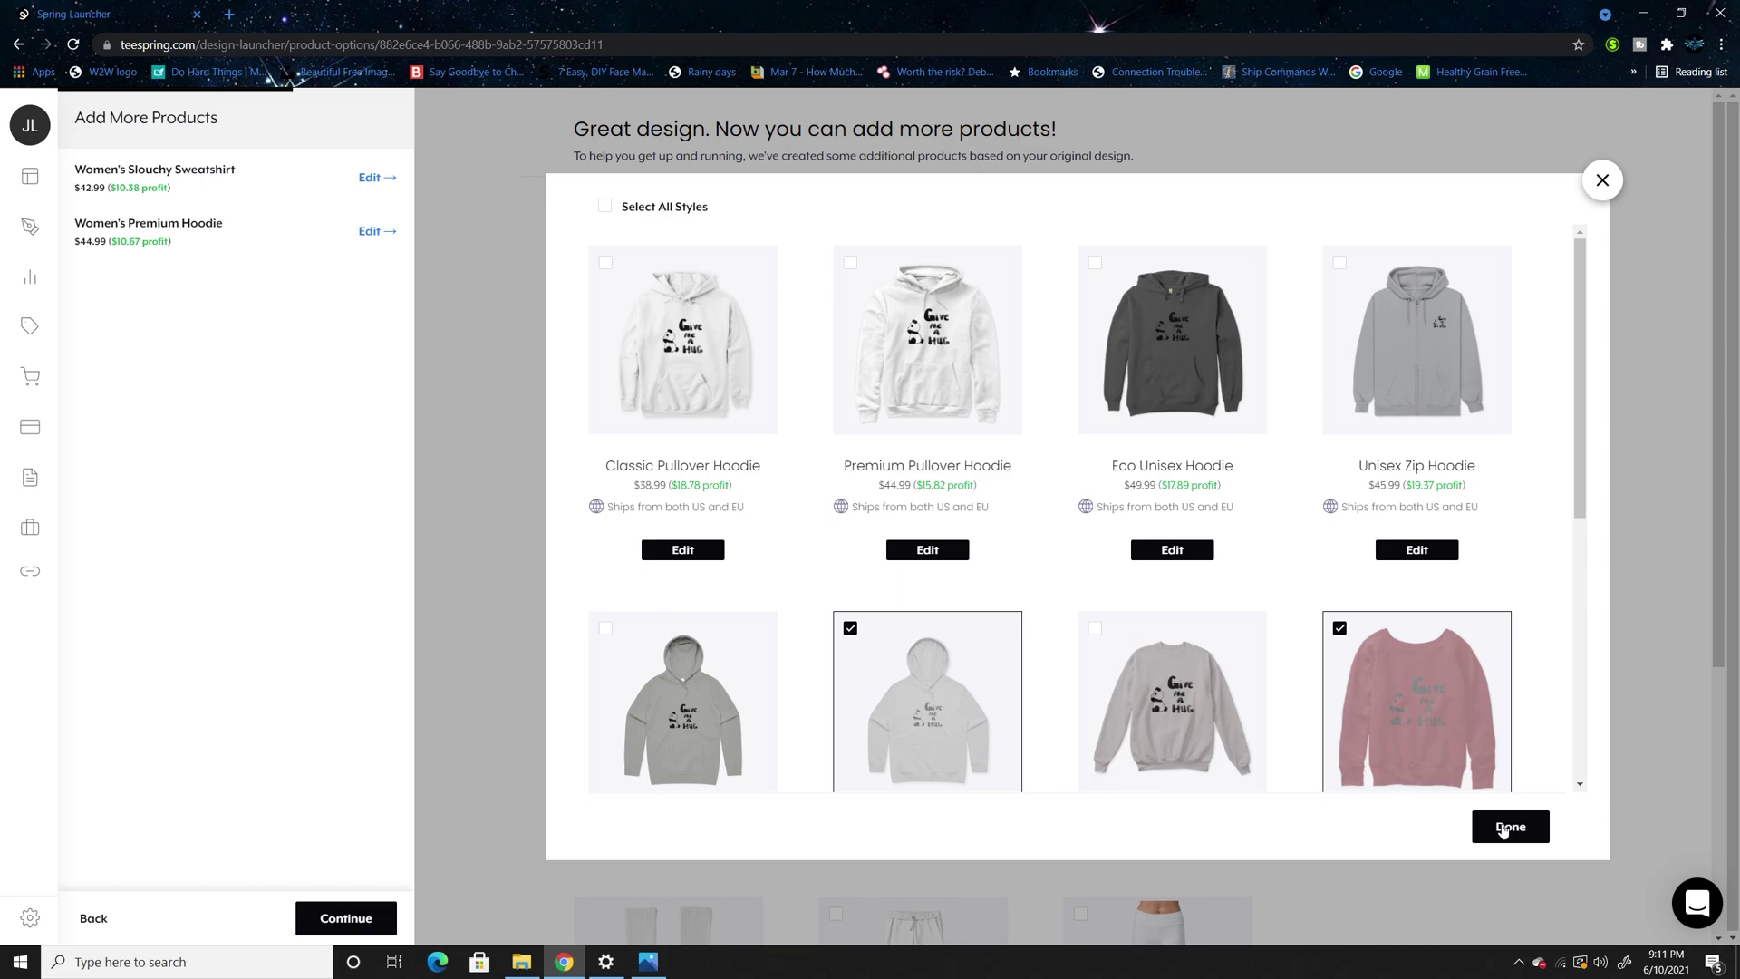
pyautogui.scroll(-4, 1251, 598)
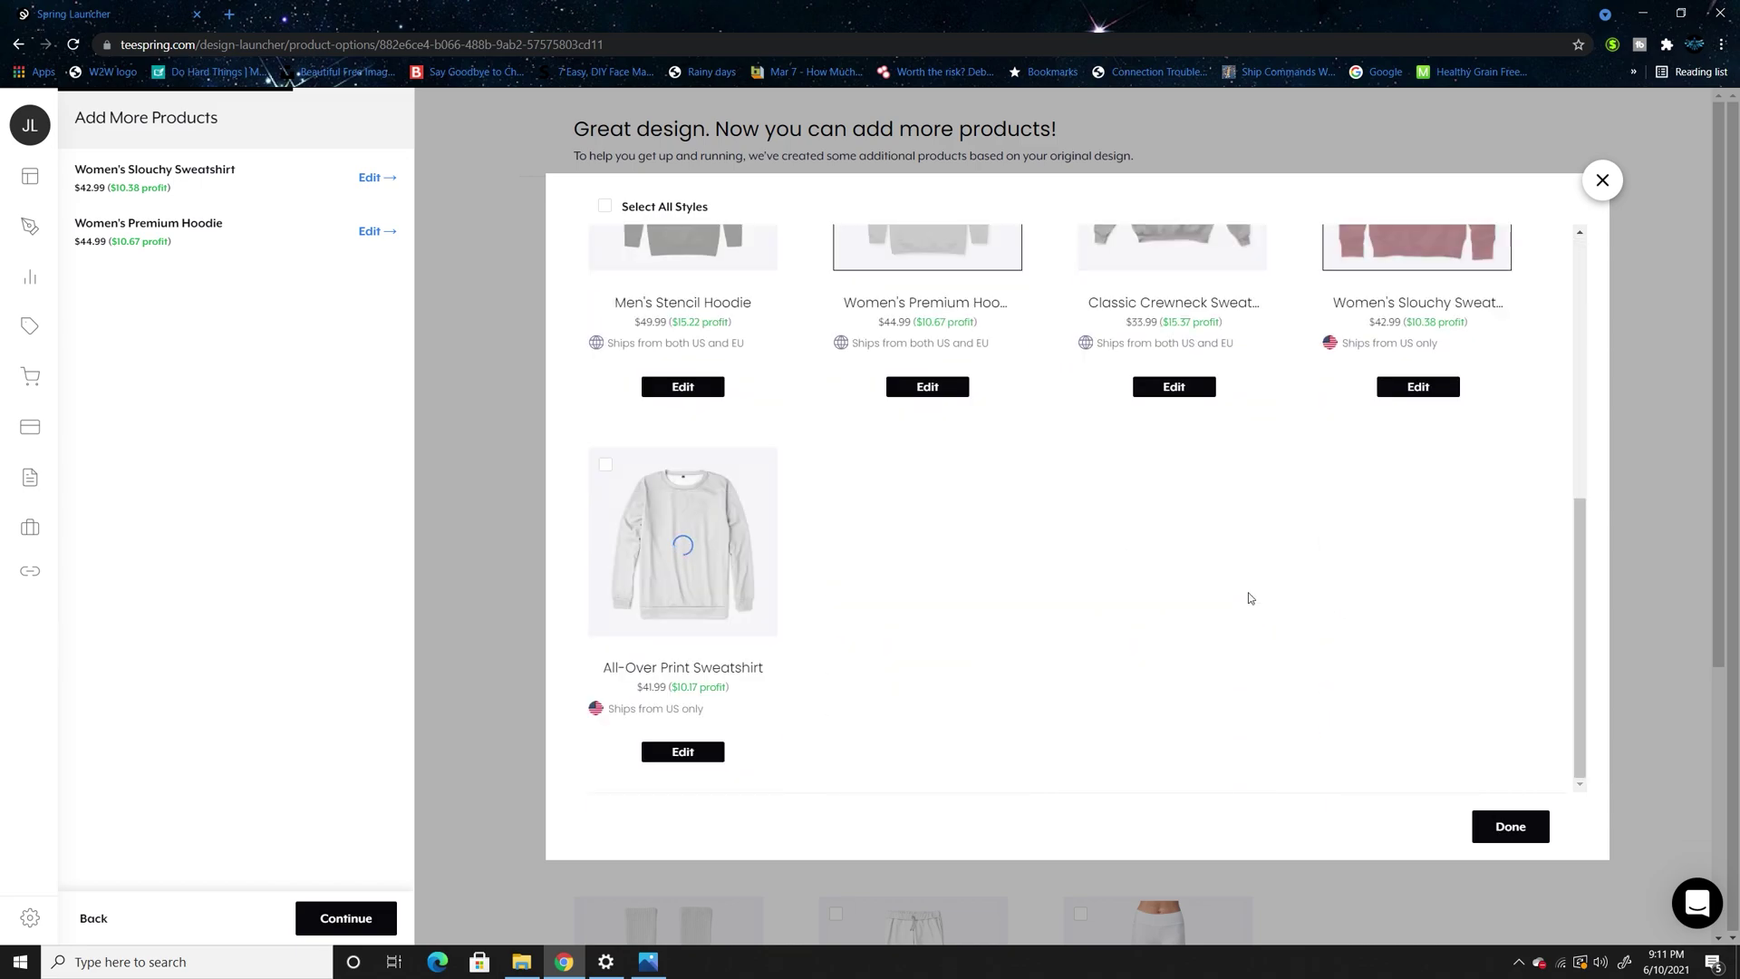
pyautogui.scroll(4, 1251, 598)
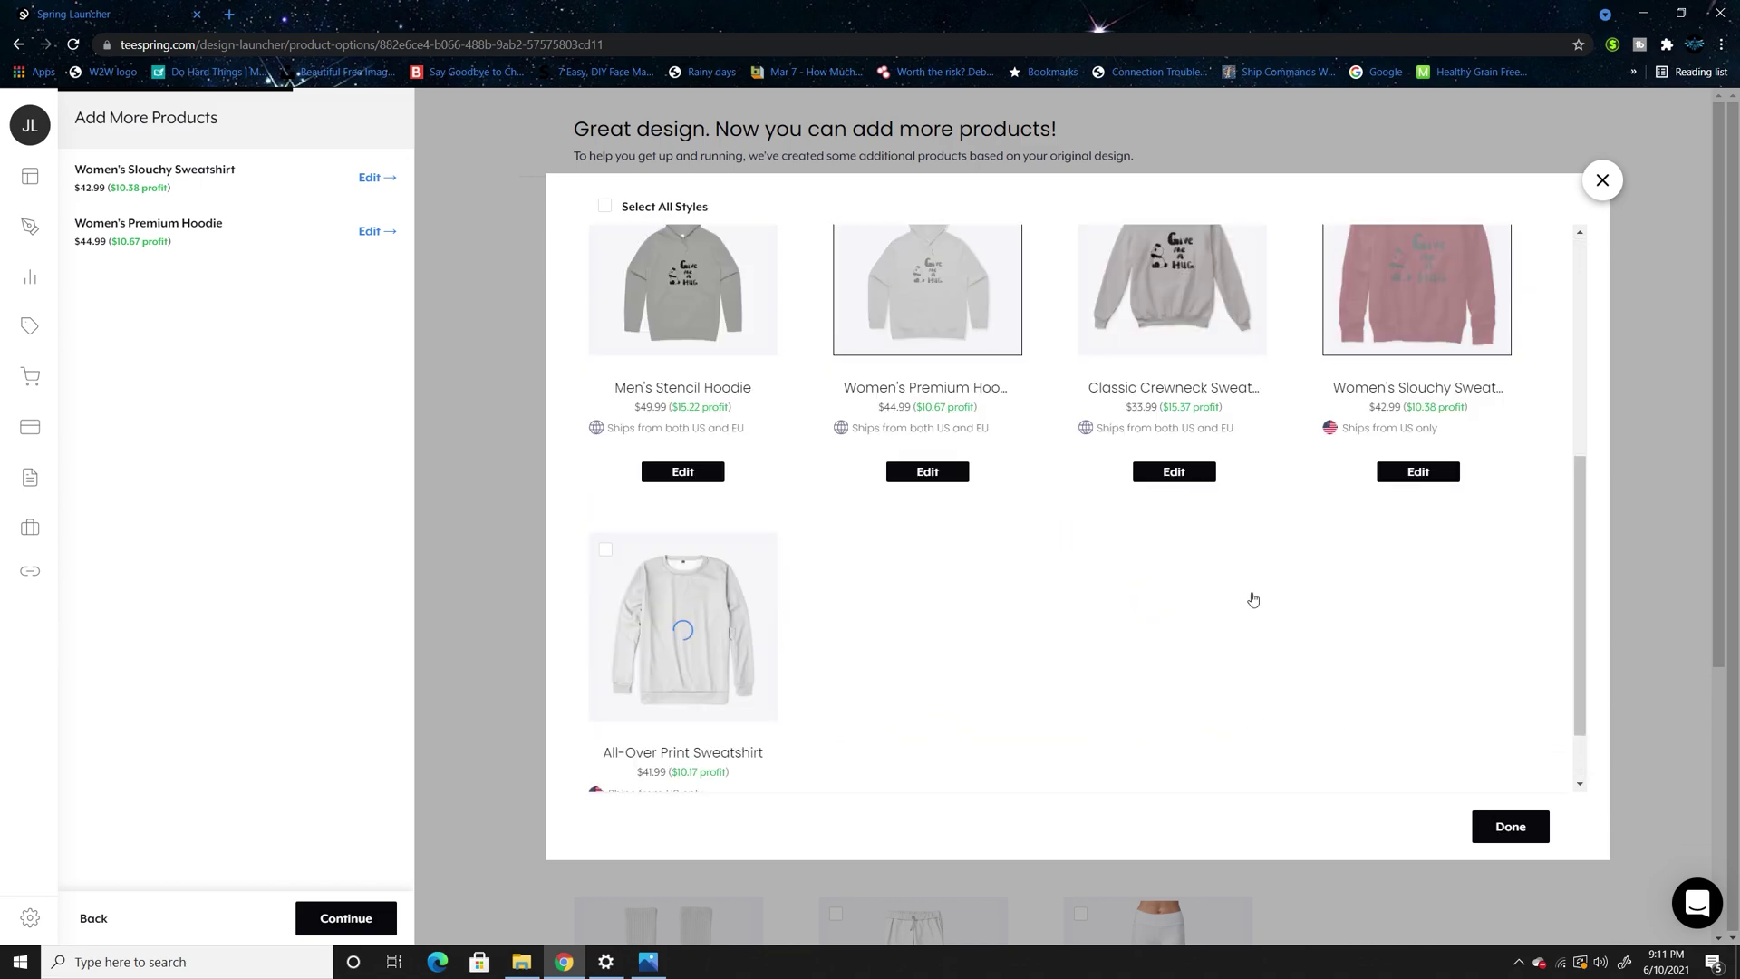
pyautogui.click(1515, 819)
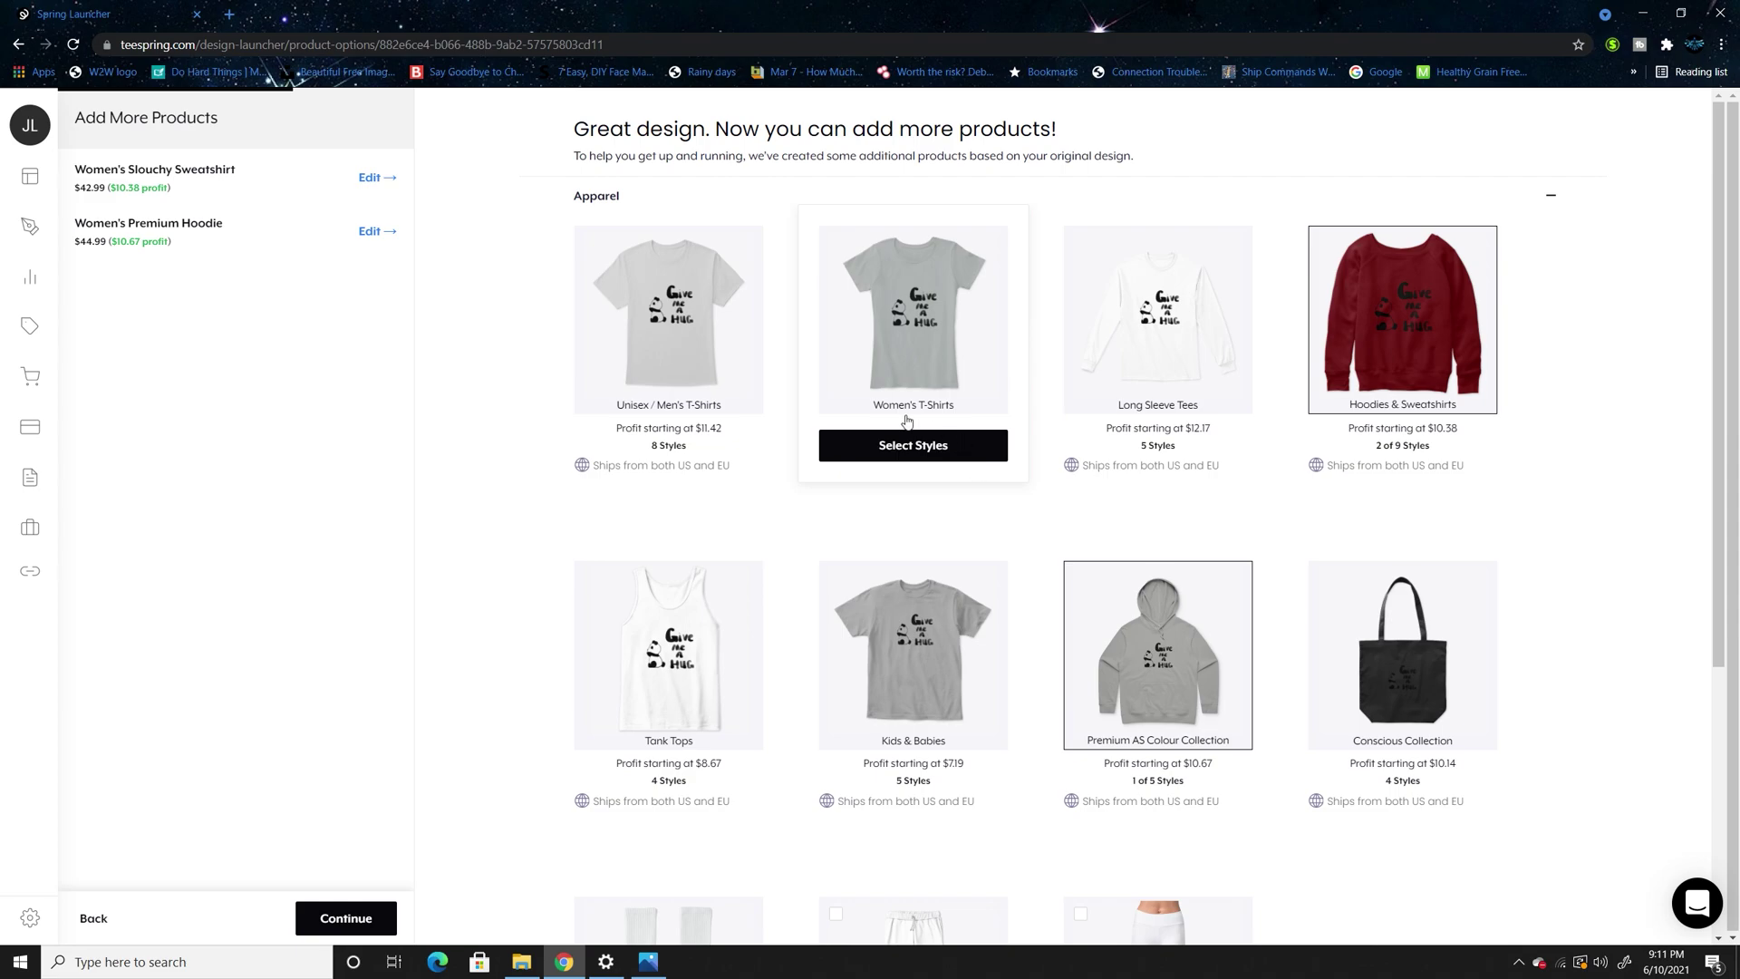
# Add the Women's Comfort Tee from the Women's T-Shirts styles and open its design for editing
pyautogui.click(944, 460)
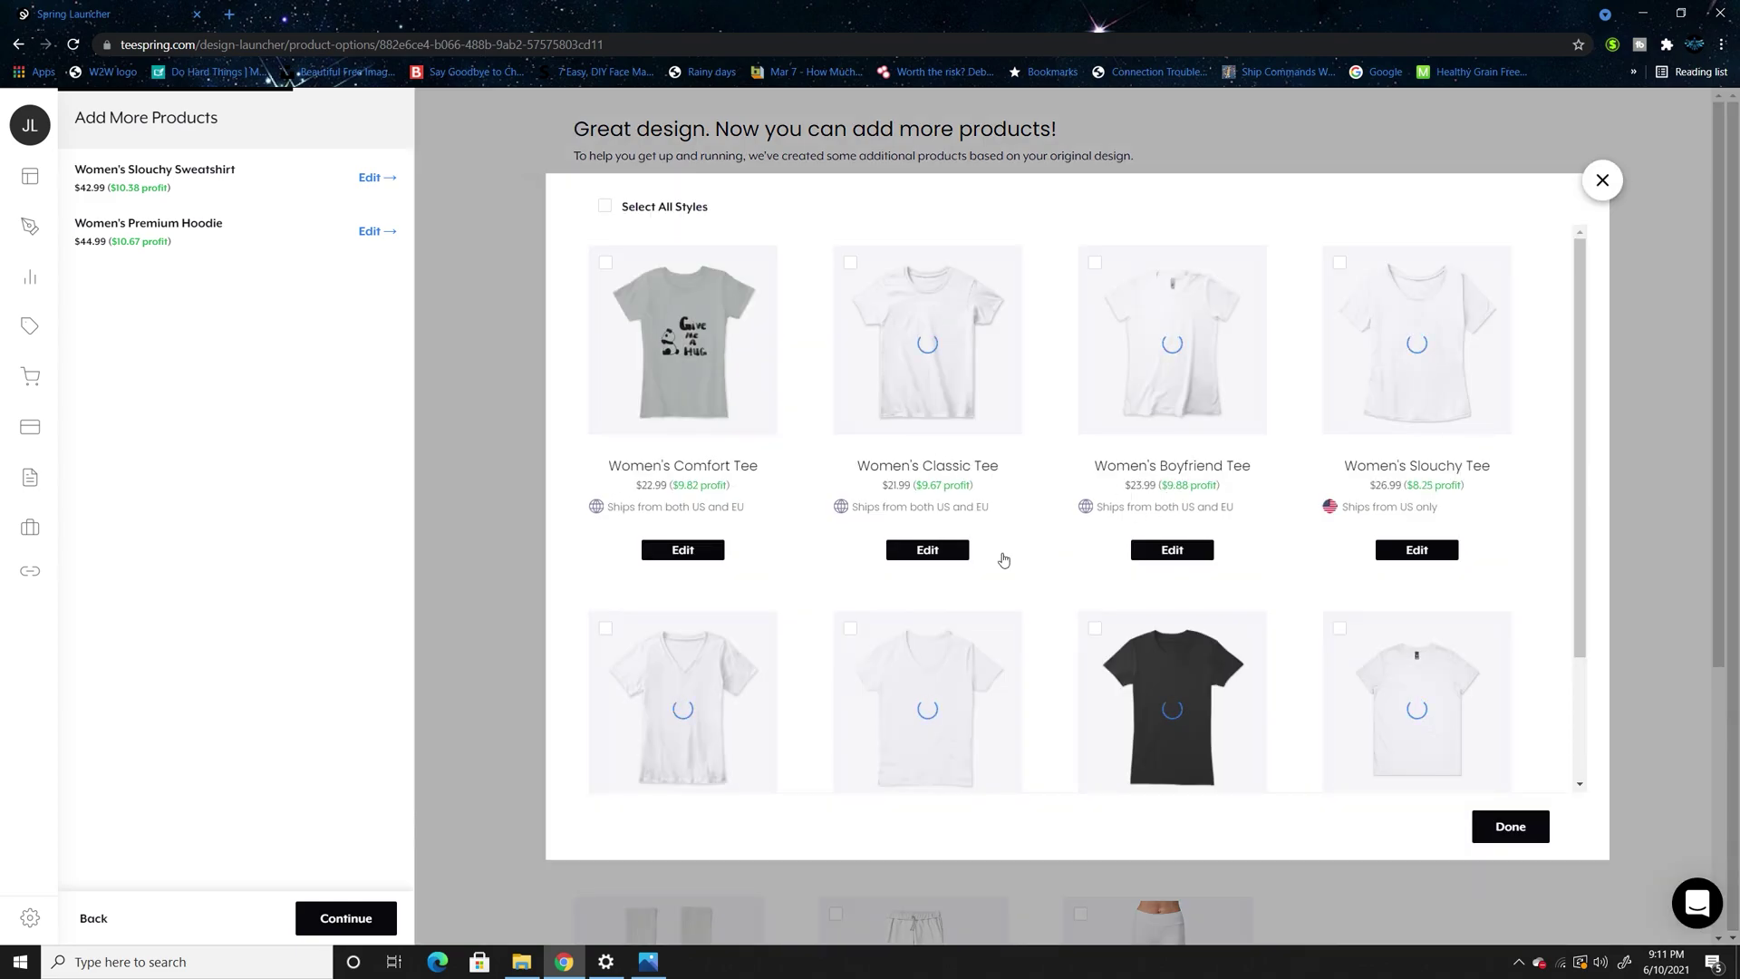
pyautogui.scroll(-1, 1385, 620)
pyautogui.scroll(-1, 1384, 619)
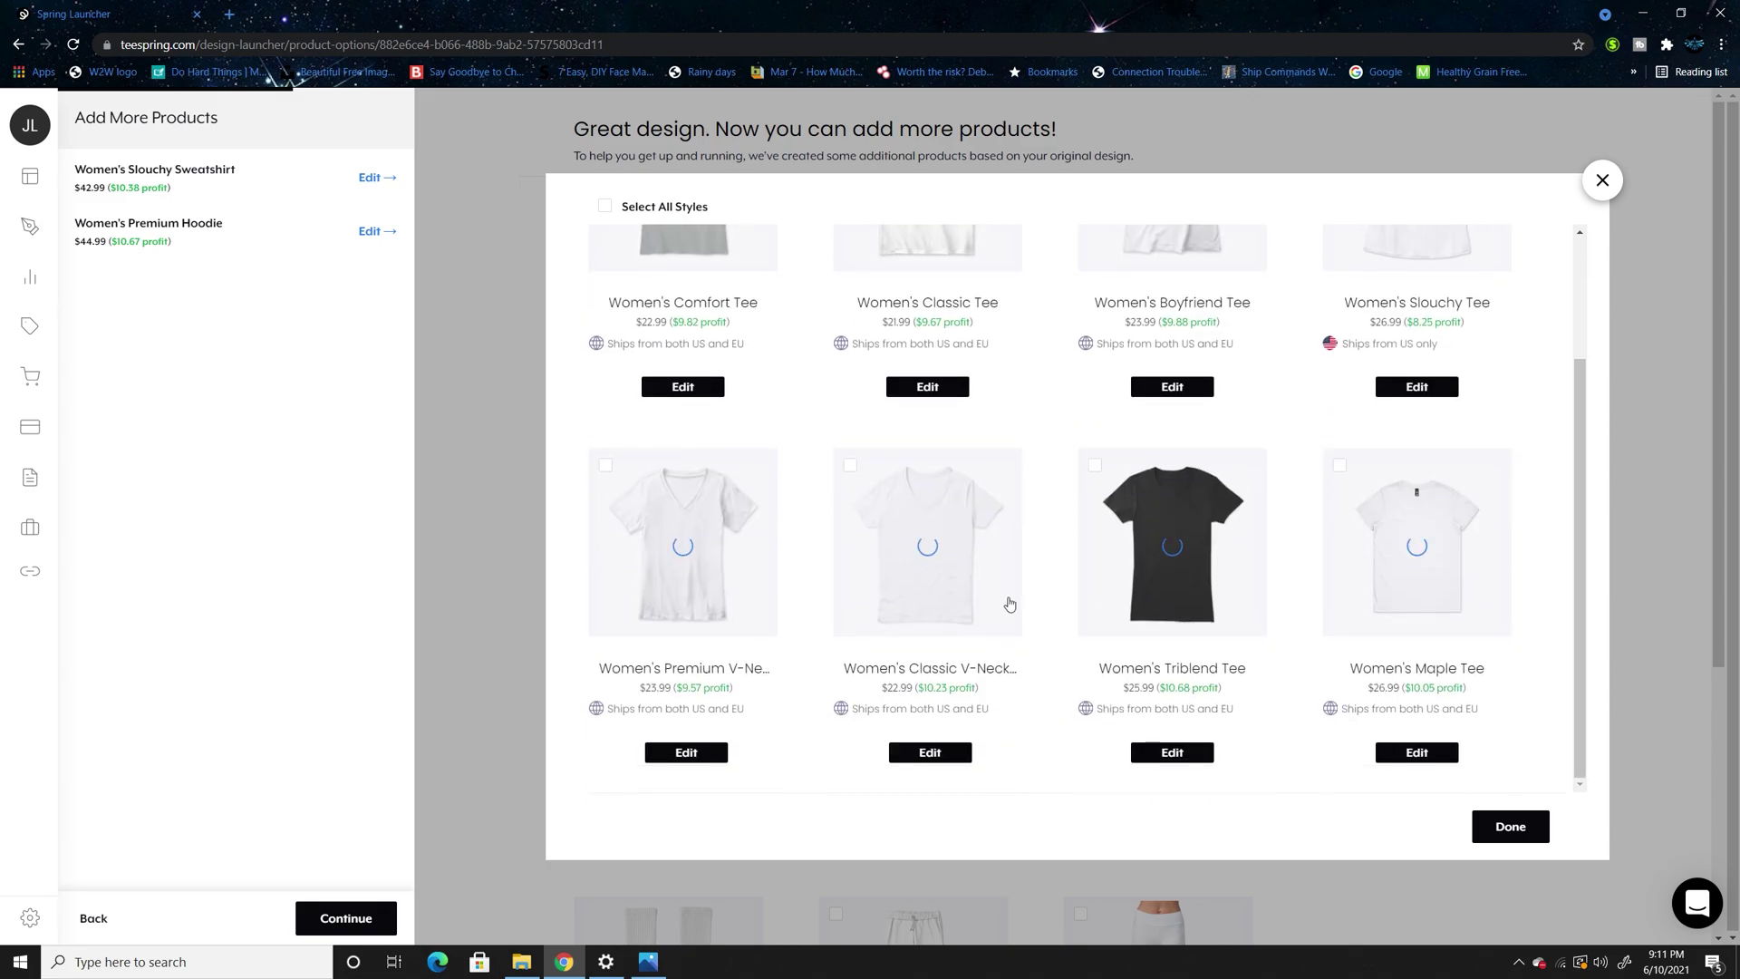
pyautogui.scroll(2, 1387, 725)
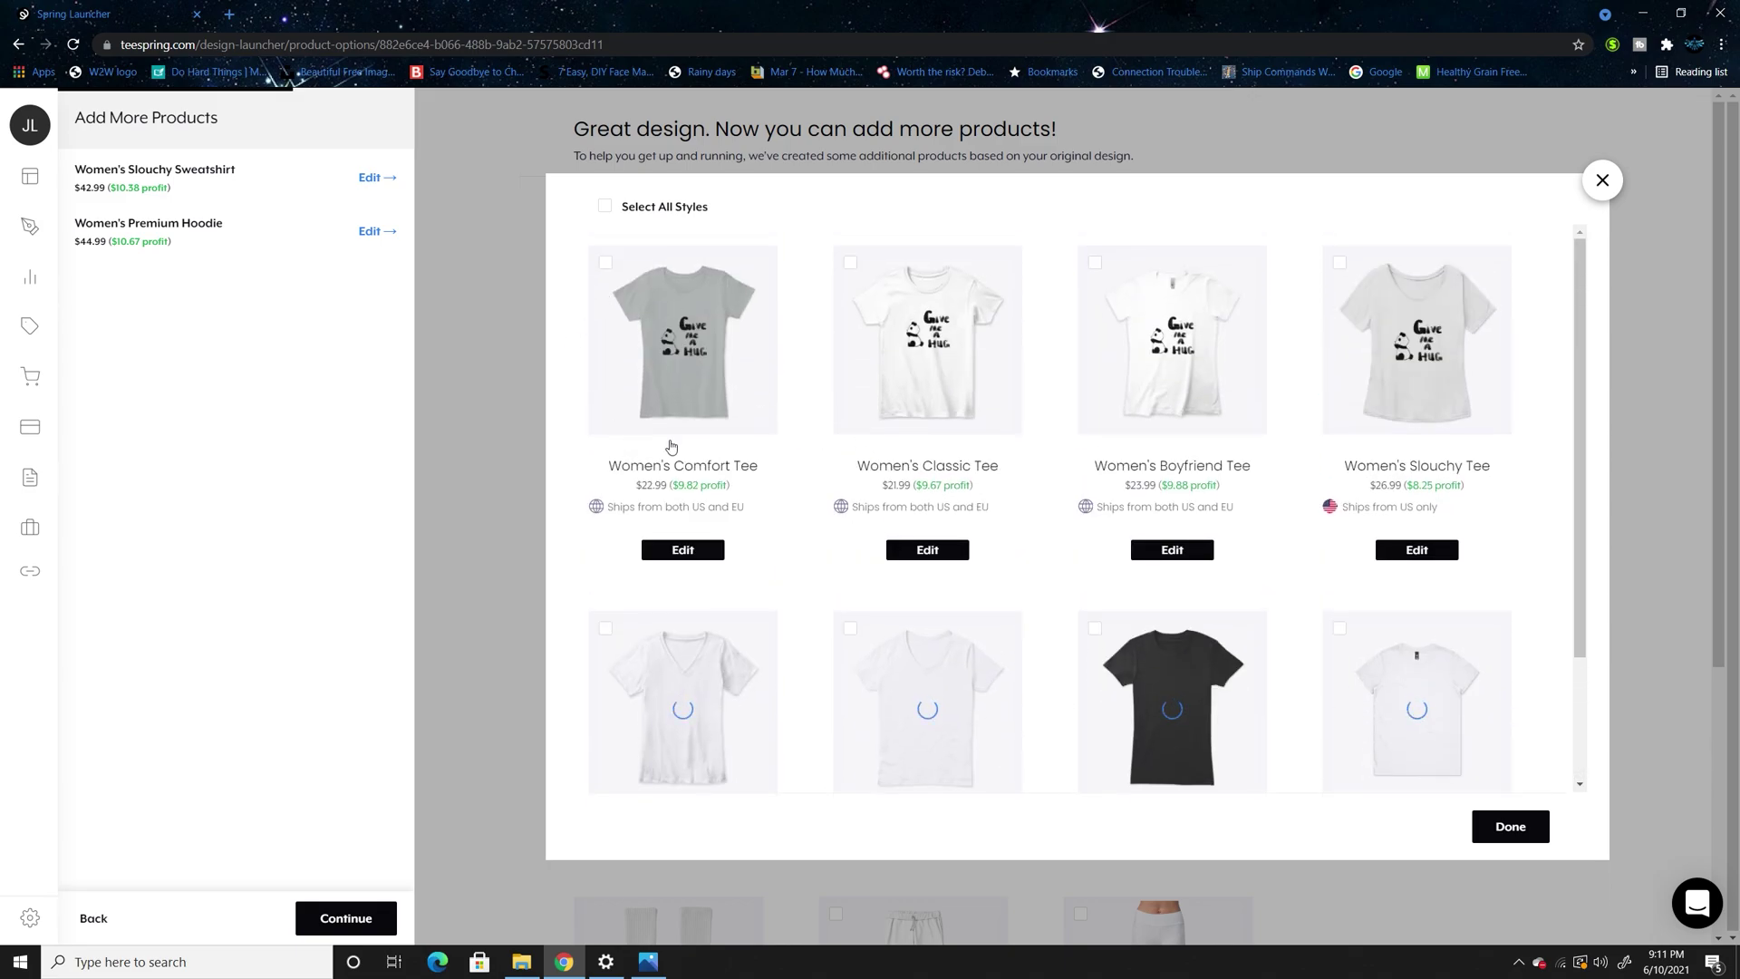
pyautogui.click(605, 262)
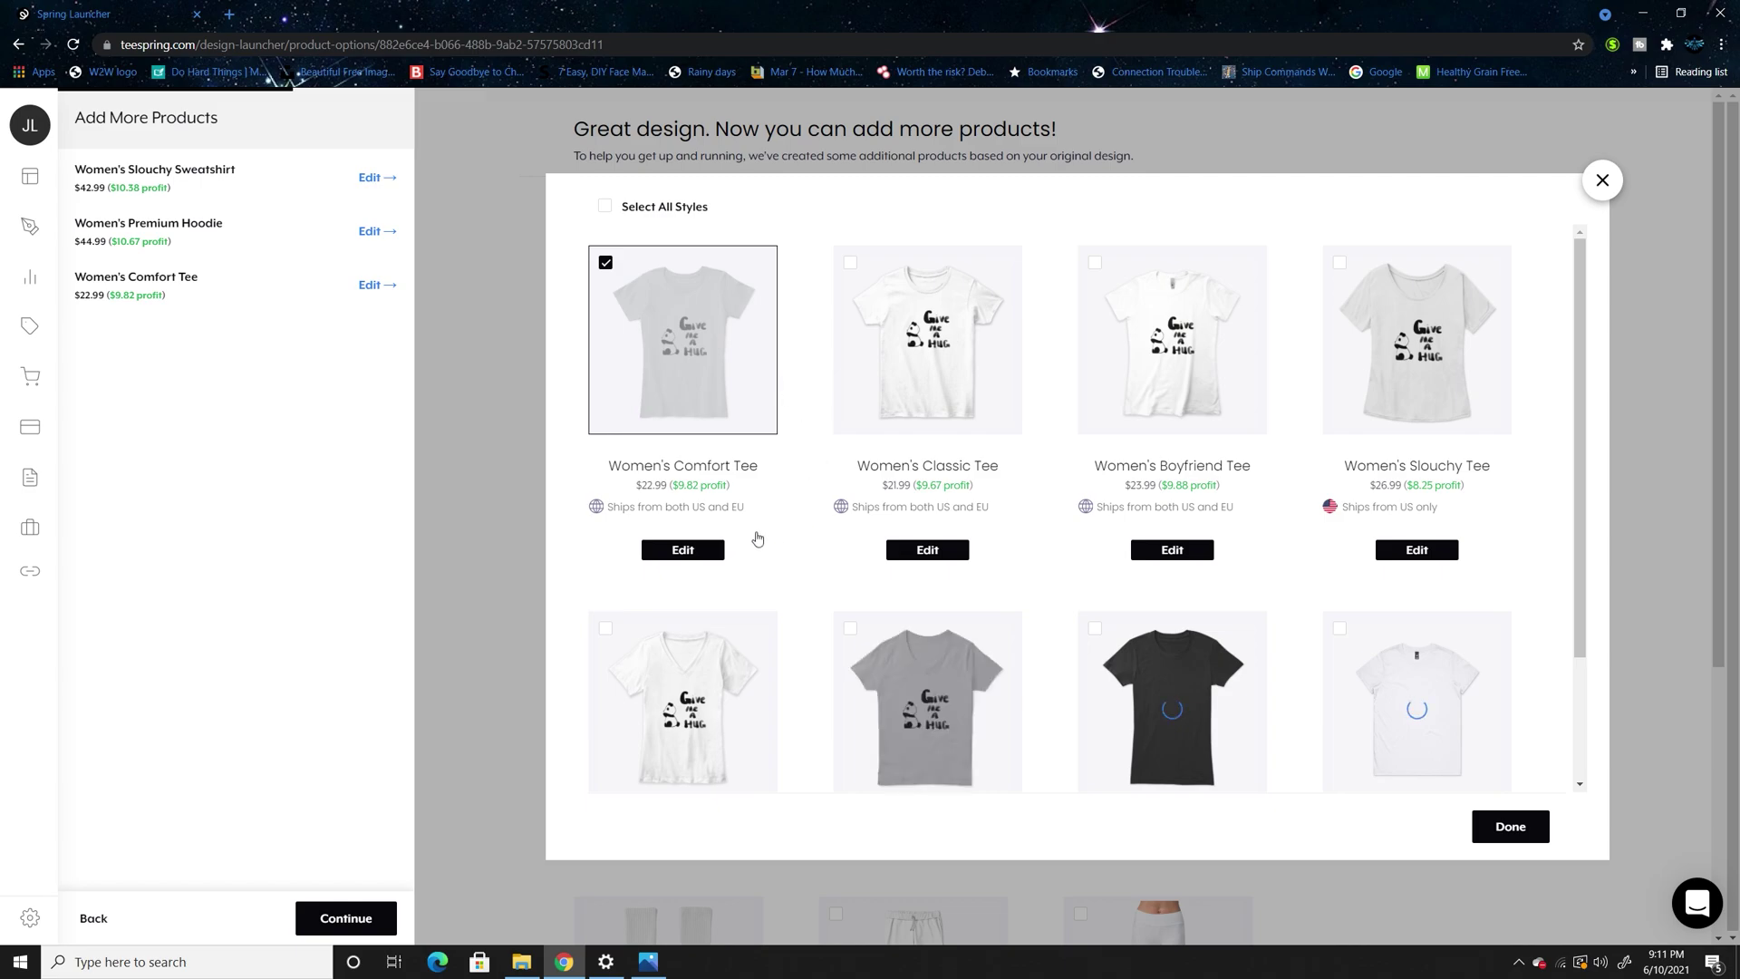
pyautogui.click(709, 549)
# Offer the Women's Comfort Tee in purple, pink, dark grey and navy in addition to grey
pyautogui.click(119, 408)
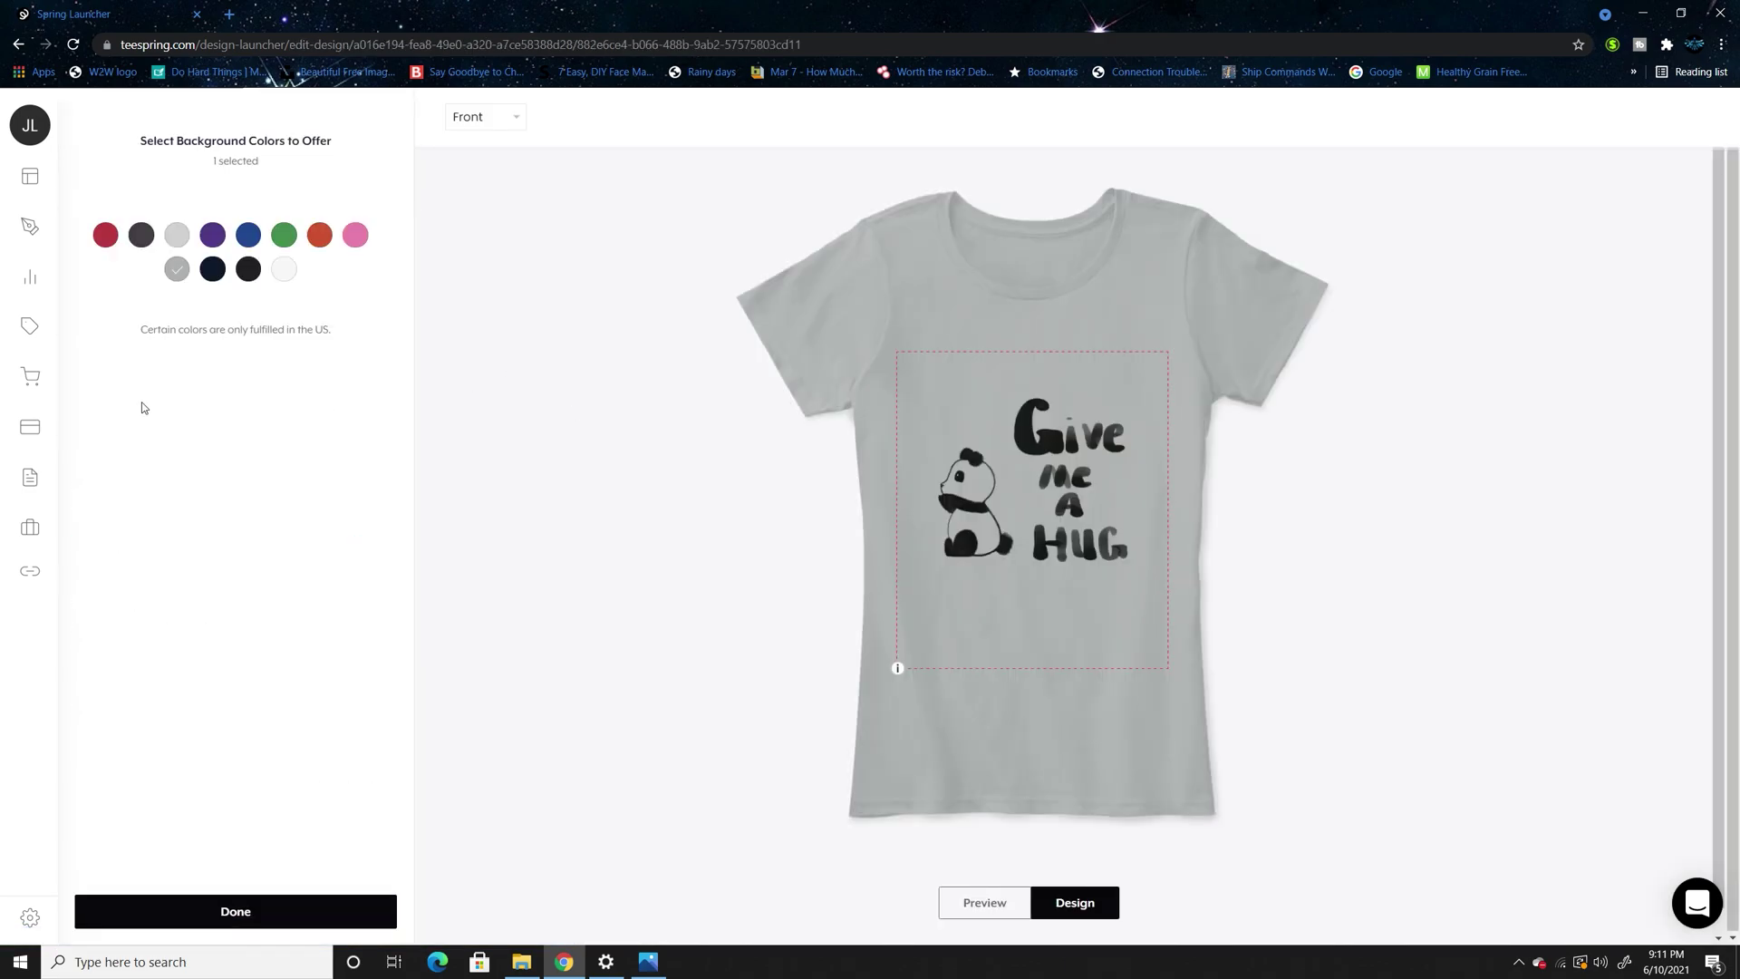
pyautogui.click(213, 237)
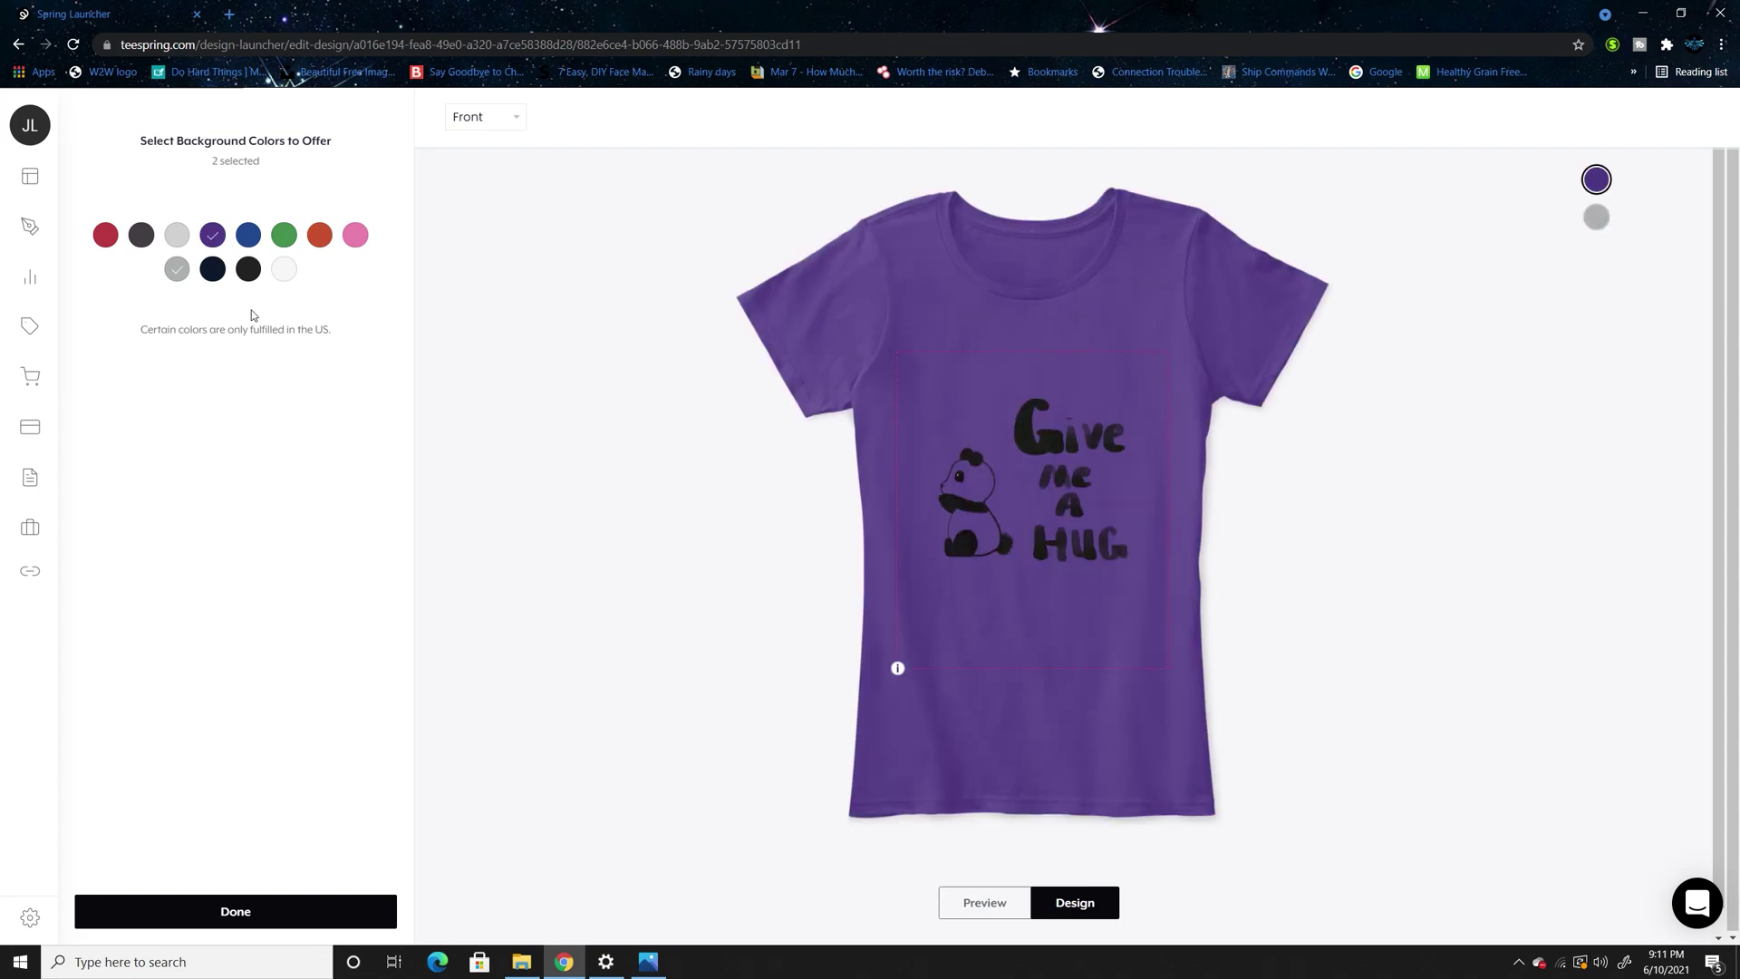
pyautogui.click(365, 238)
pyautogui.click(143, 243)
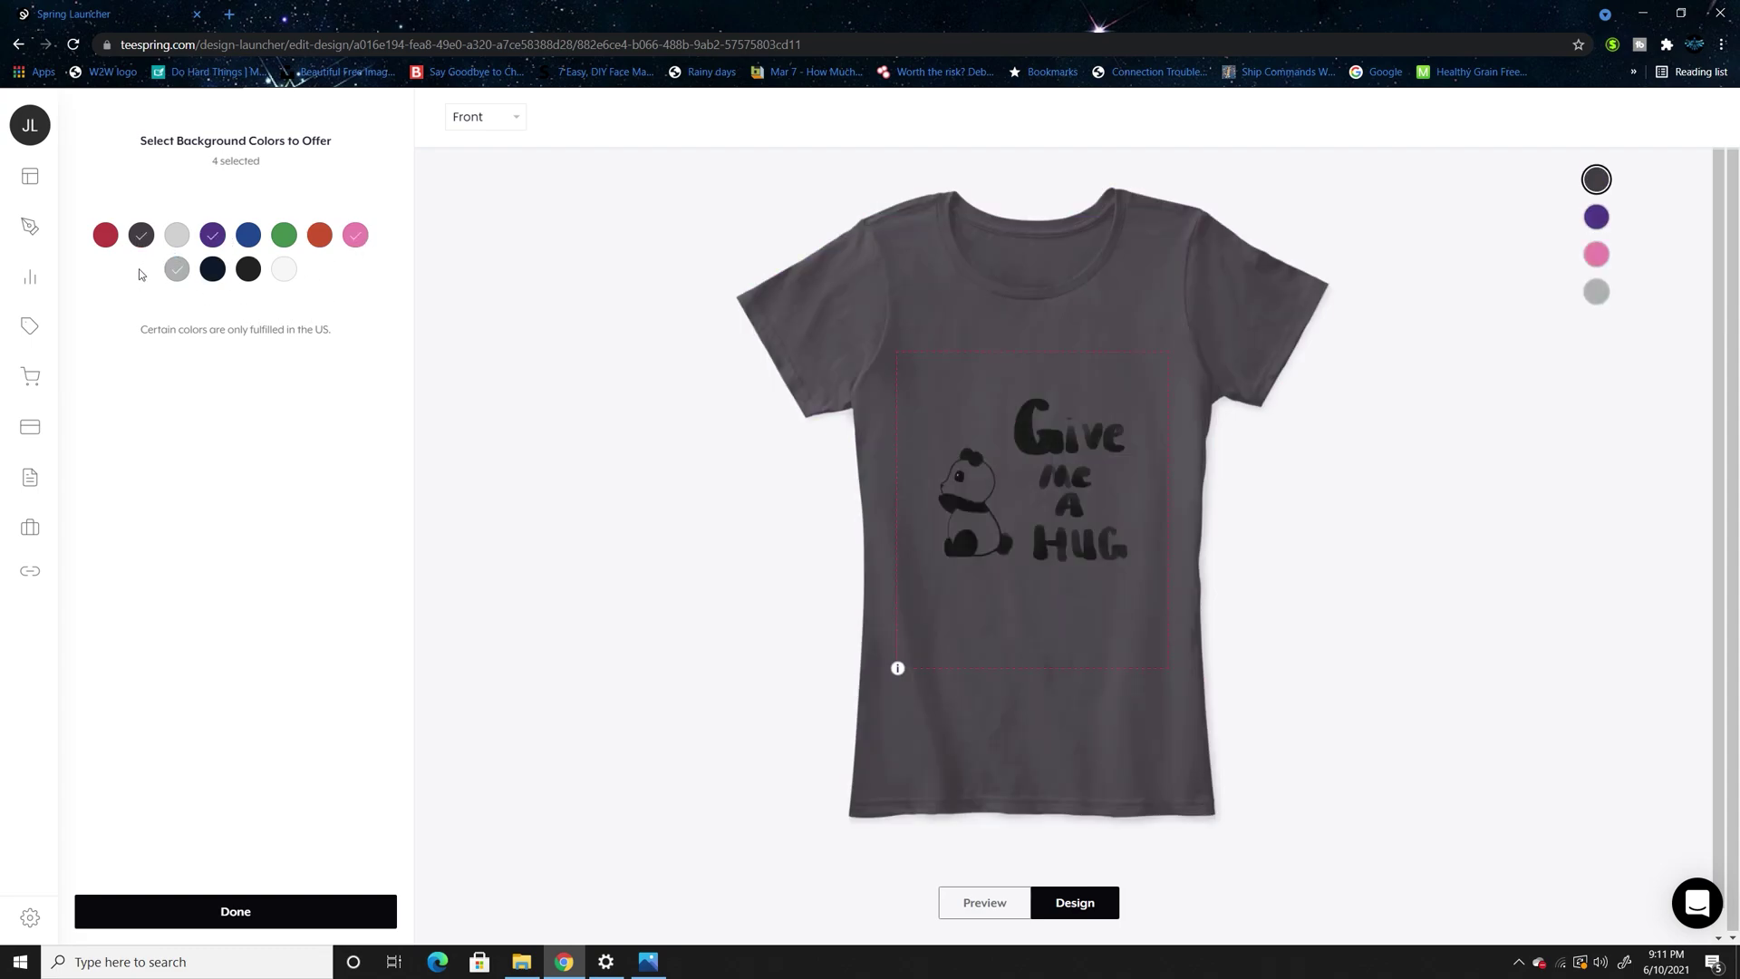
pyautogui.click(246, 273)
pyautogui.click(217, 274)
pyautogui.click(247, 274)
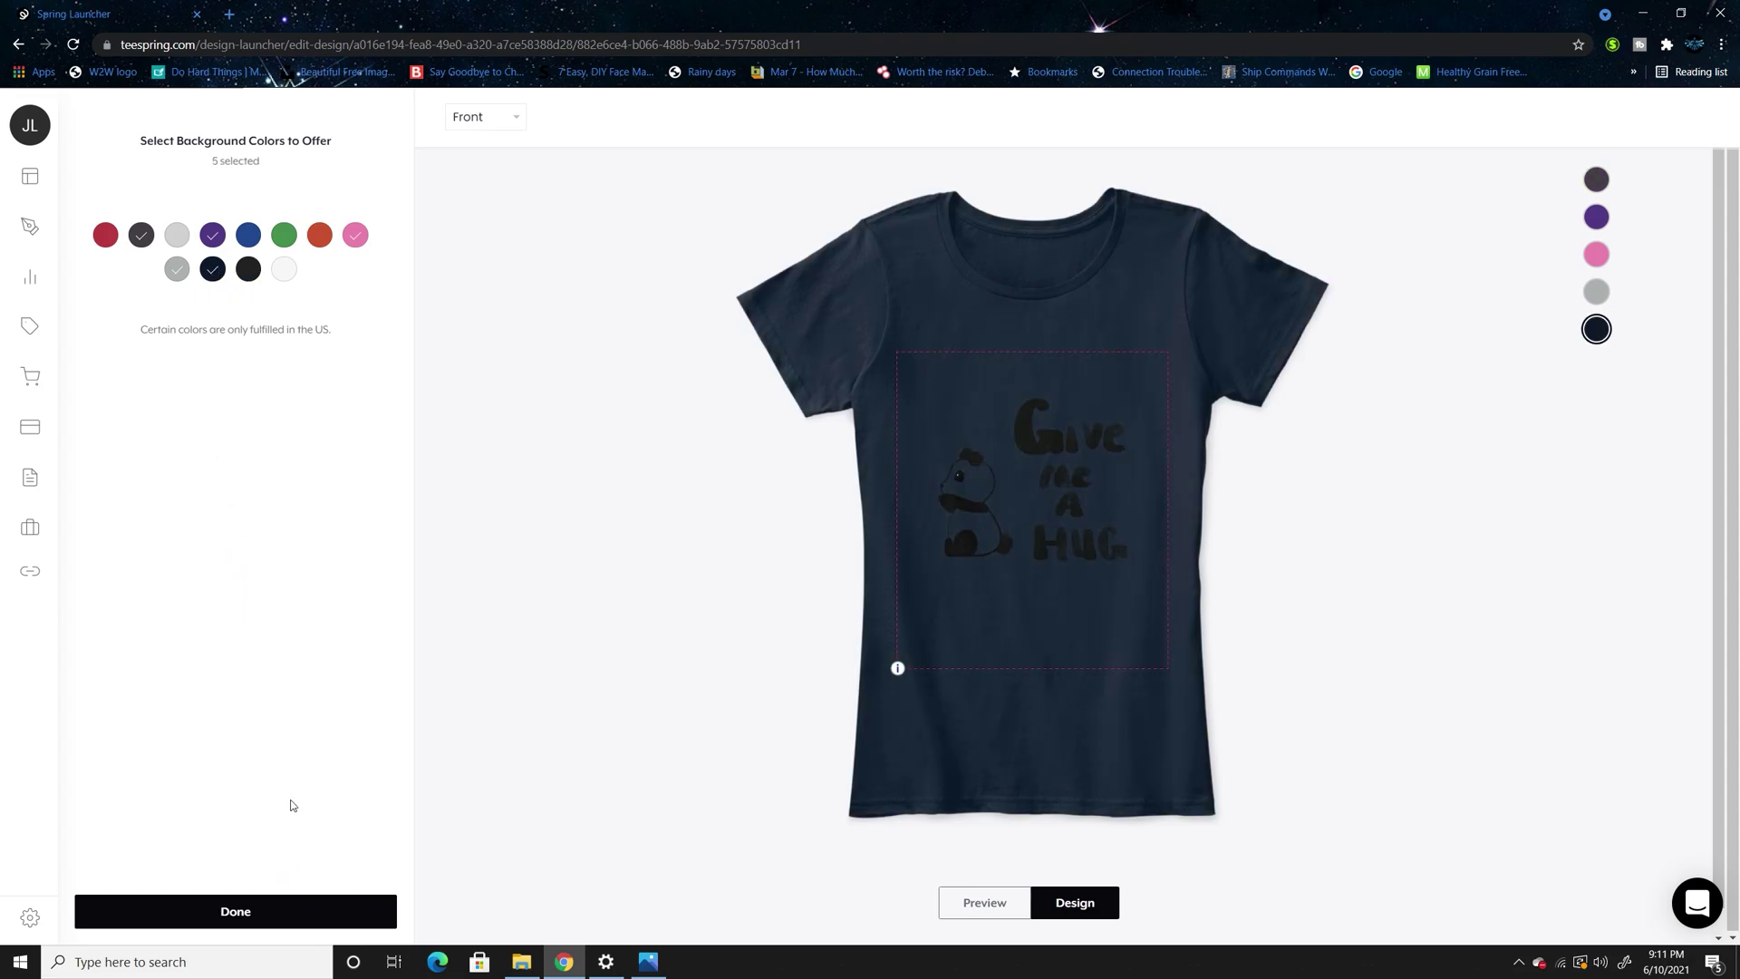
pyautogui.click(314, 910)
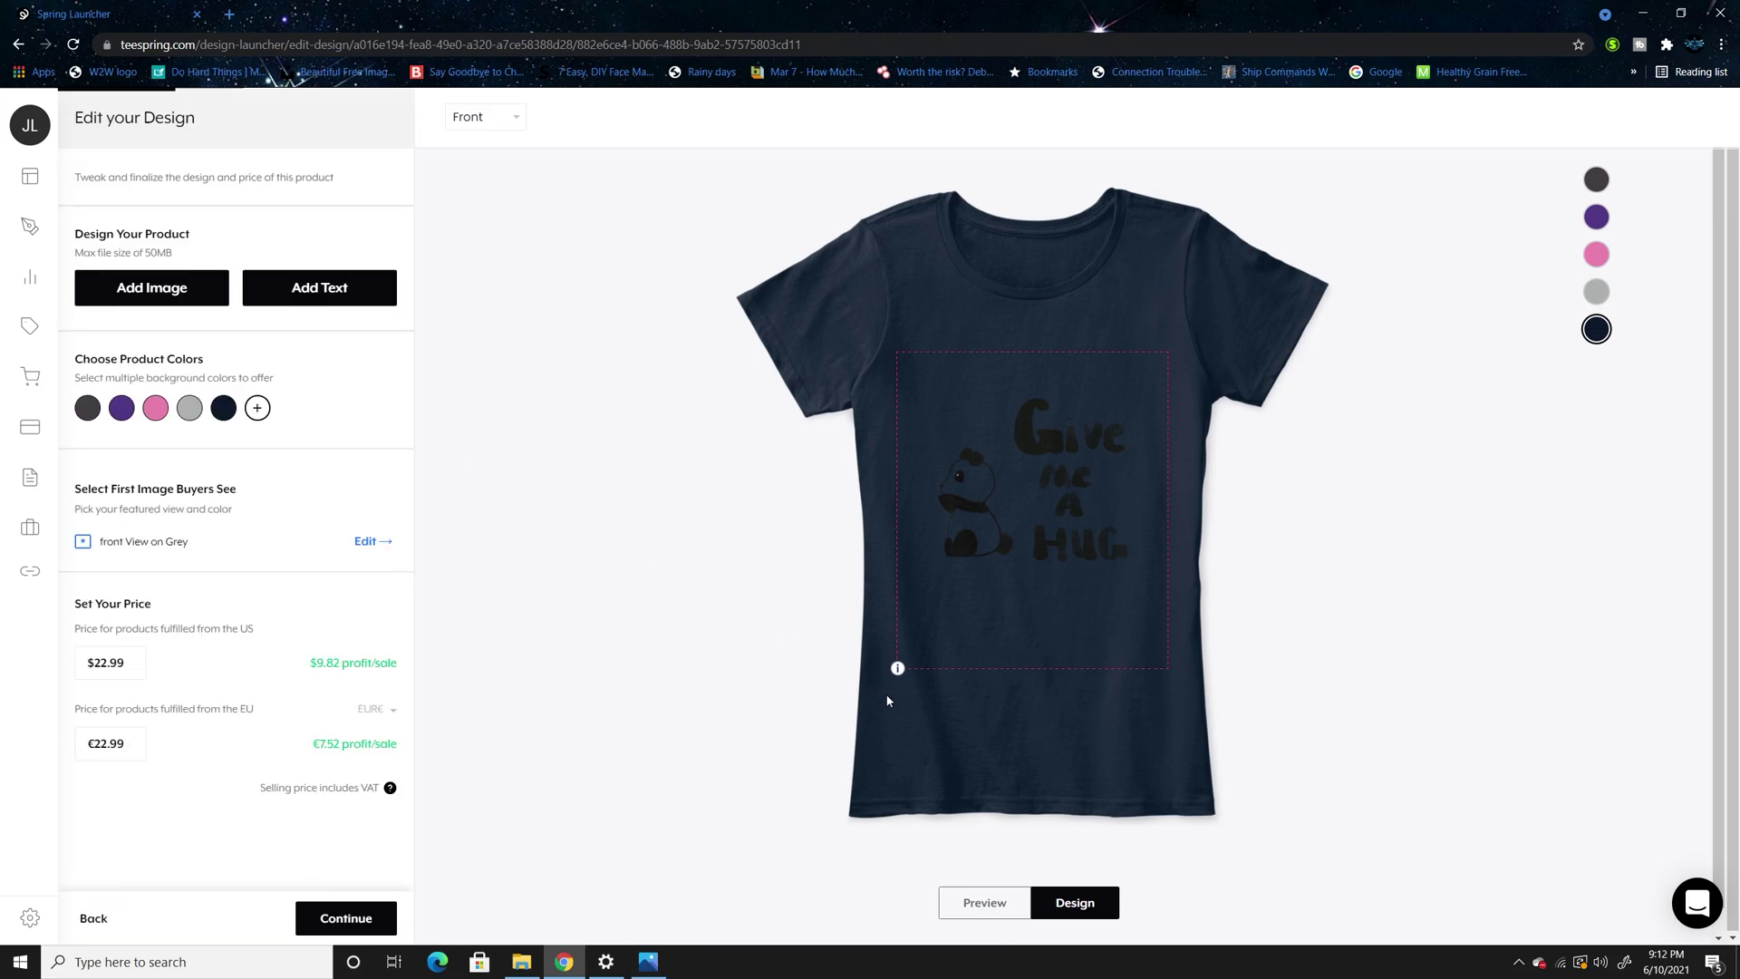
# Set the Women's Comfort Tee's US price to $19.99
pyautogui.click(145, 669)
pyautogui.press('BackSpace')
pyautogui.press('BackSpace')
pyautogui.press('BackSpace')
pyautogui.press('BackSpace')
pyautogui.press('BackSpace')
pyautogui.write('19.99')
# Set the Women's Comfort Tee's EU price to €19.99 and save the edited design
pyautogui.click(148, 749)
pyautogui.press('BackSpace')
pyautogui.press('BackSpace')
pyautogui.press('BackSpace')
pyautogui.press('BackSpace')
pyautogui.press('BackSpace')
pyautogui.write('19.99')
pyautogui.click(345, 912)
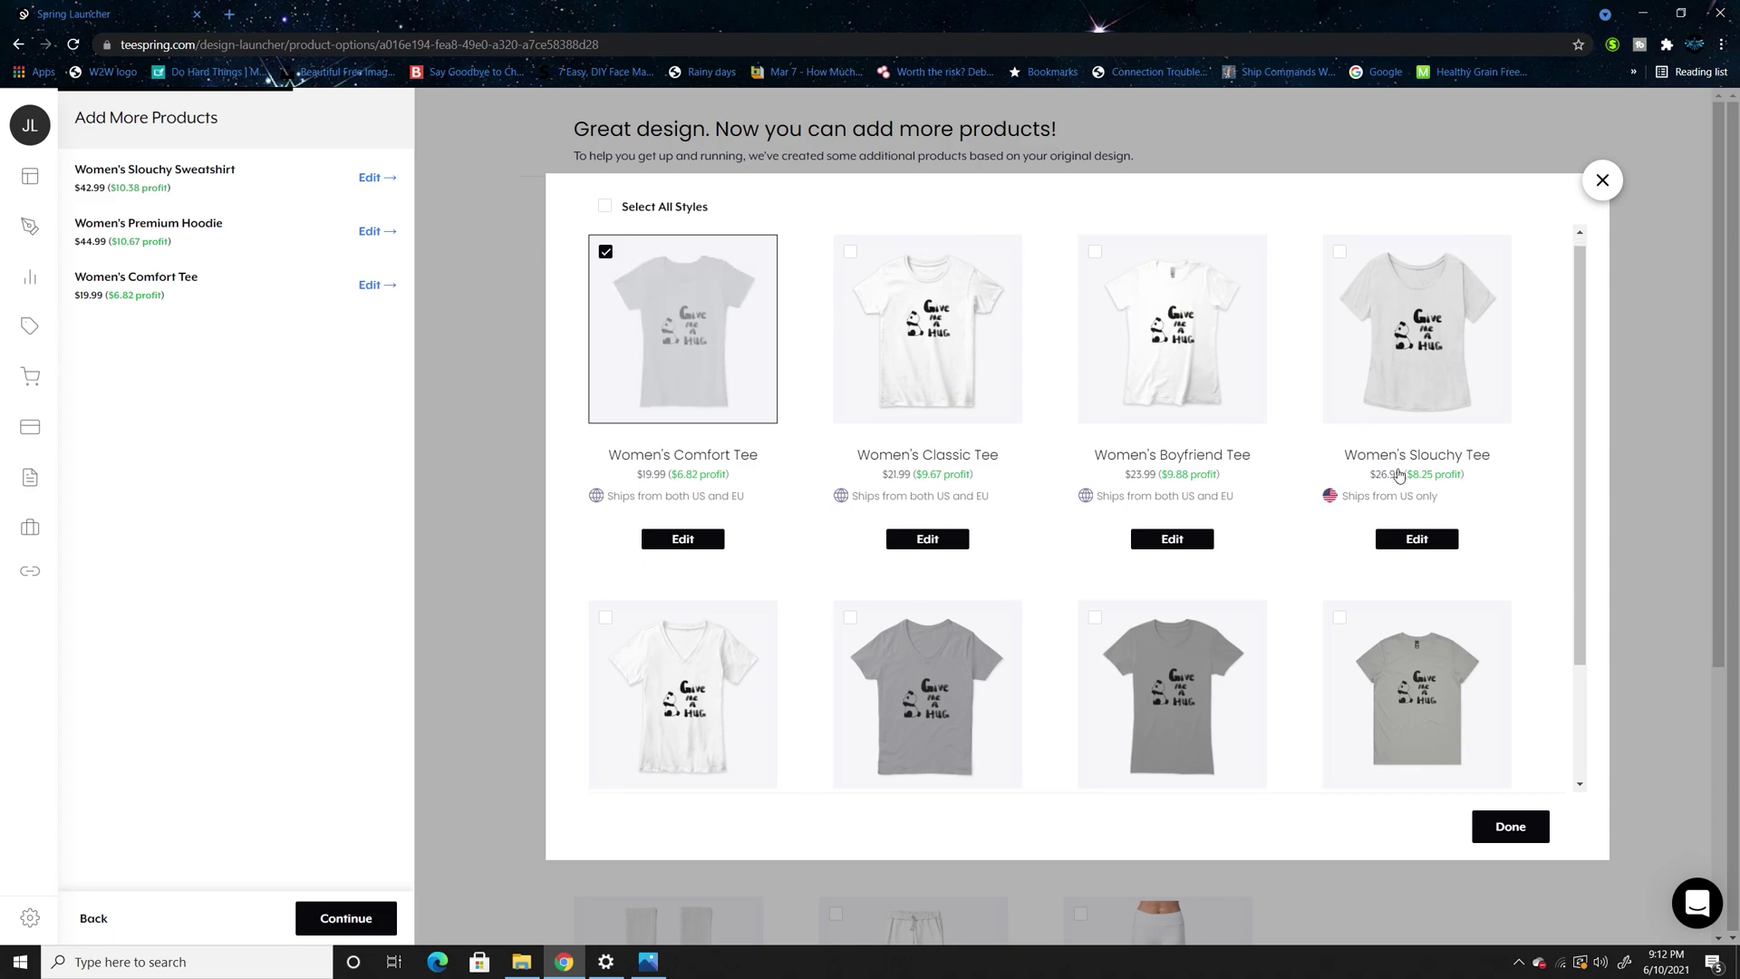
# Add the Women's Boyfriend Tee from the women's T-shirt styles and open its design for editing
pyautogui.scroll(-2, 1398, 474)
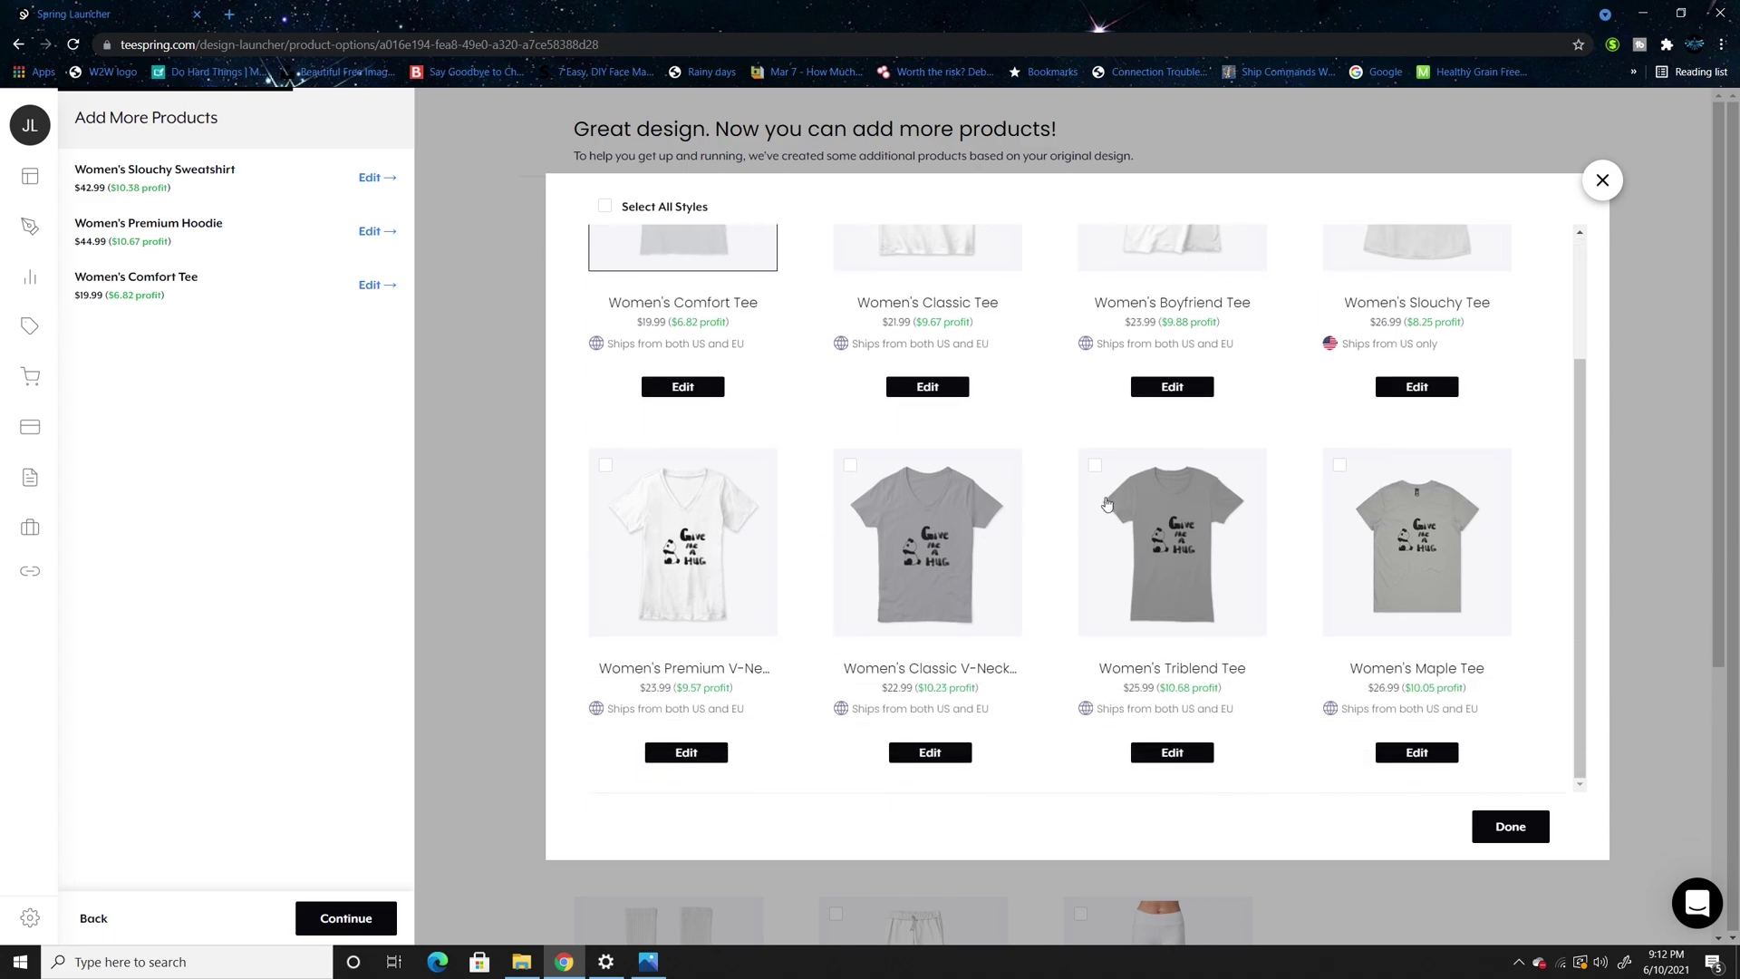
pyautogui.scroll(2, 1332, 625)
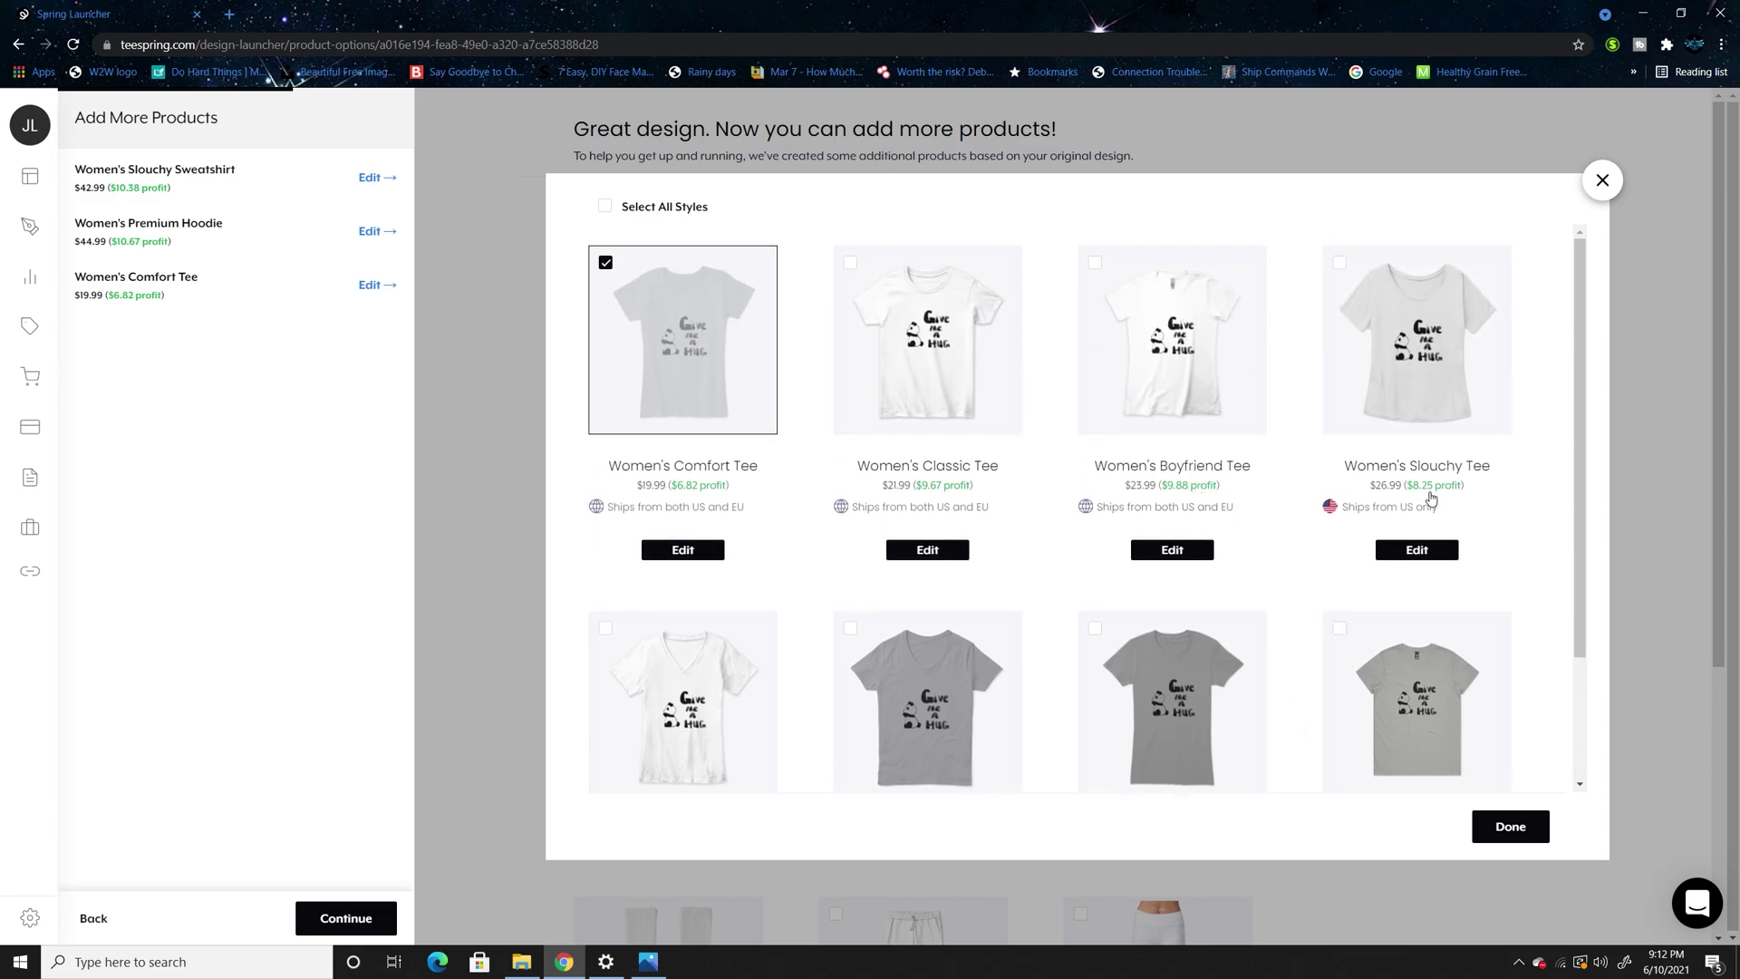
pyautogui.click(1095, 264)
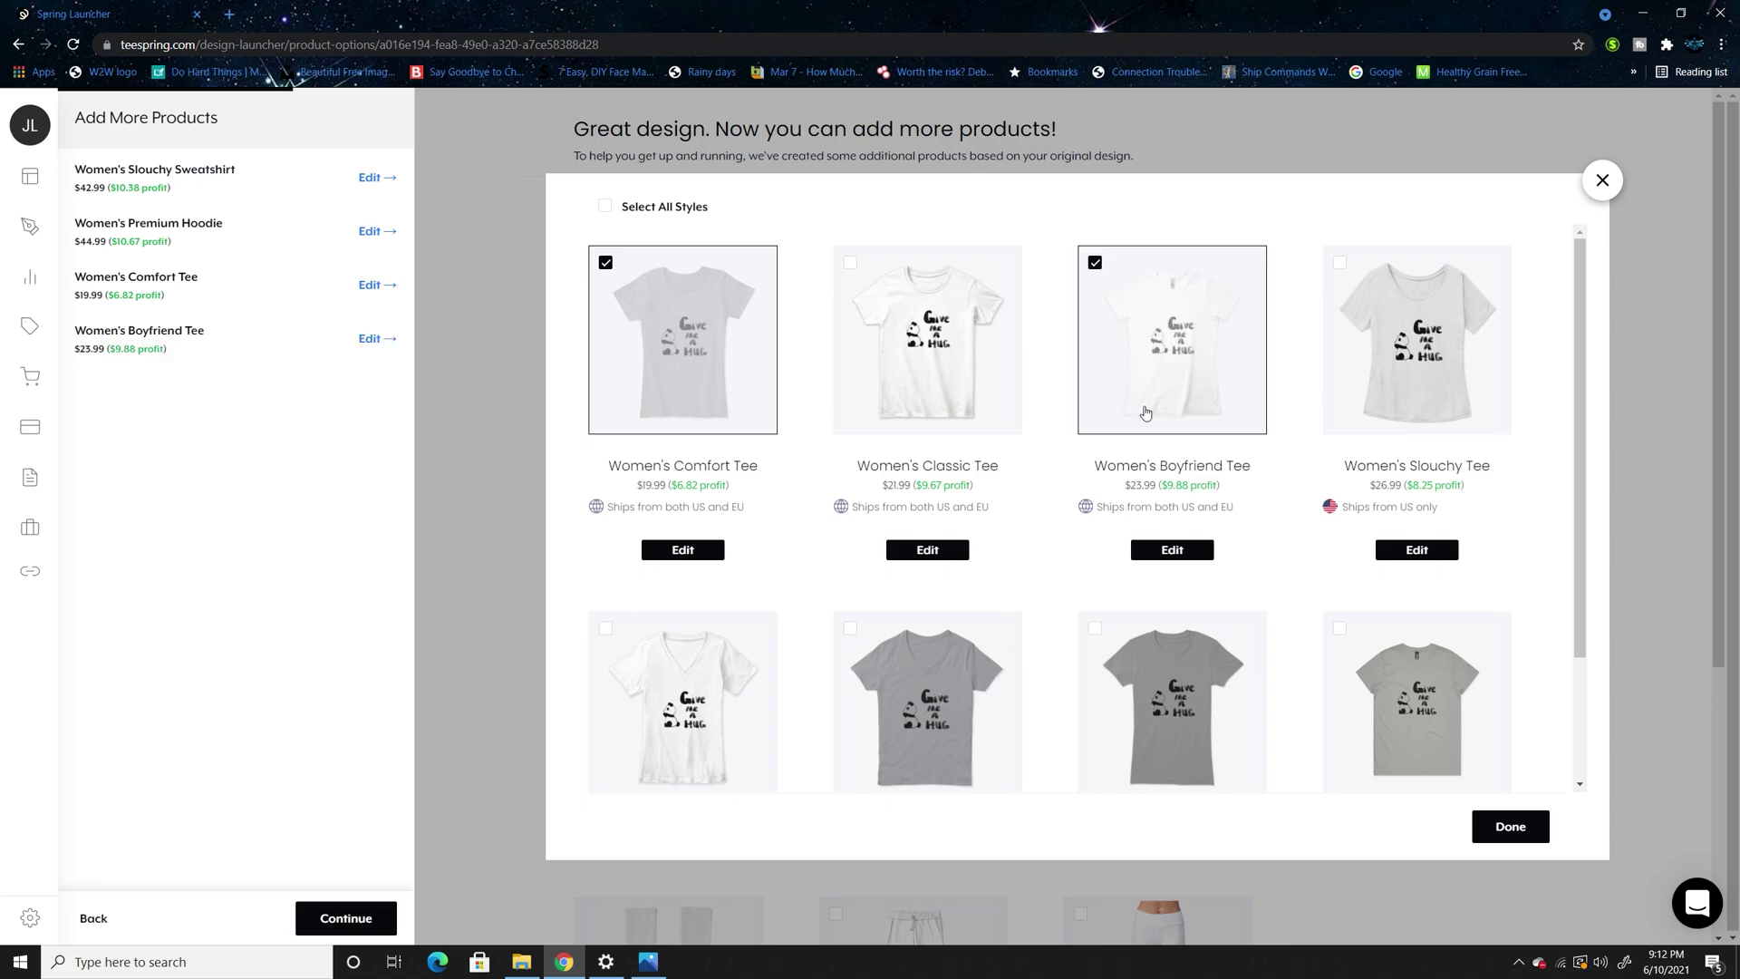
pyautogui.click(1172, 549)
# Offer the Women's Boyfriend Tee in purple, dark grey, lavender and dark brown in addition to white
pyautogui.click(122, 408)
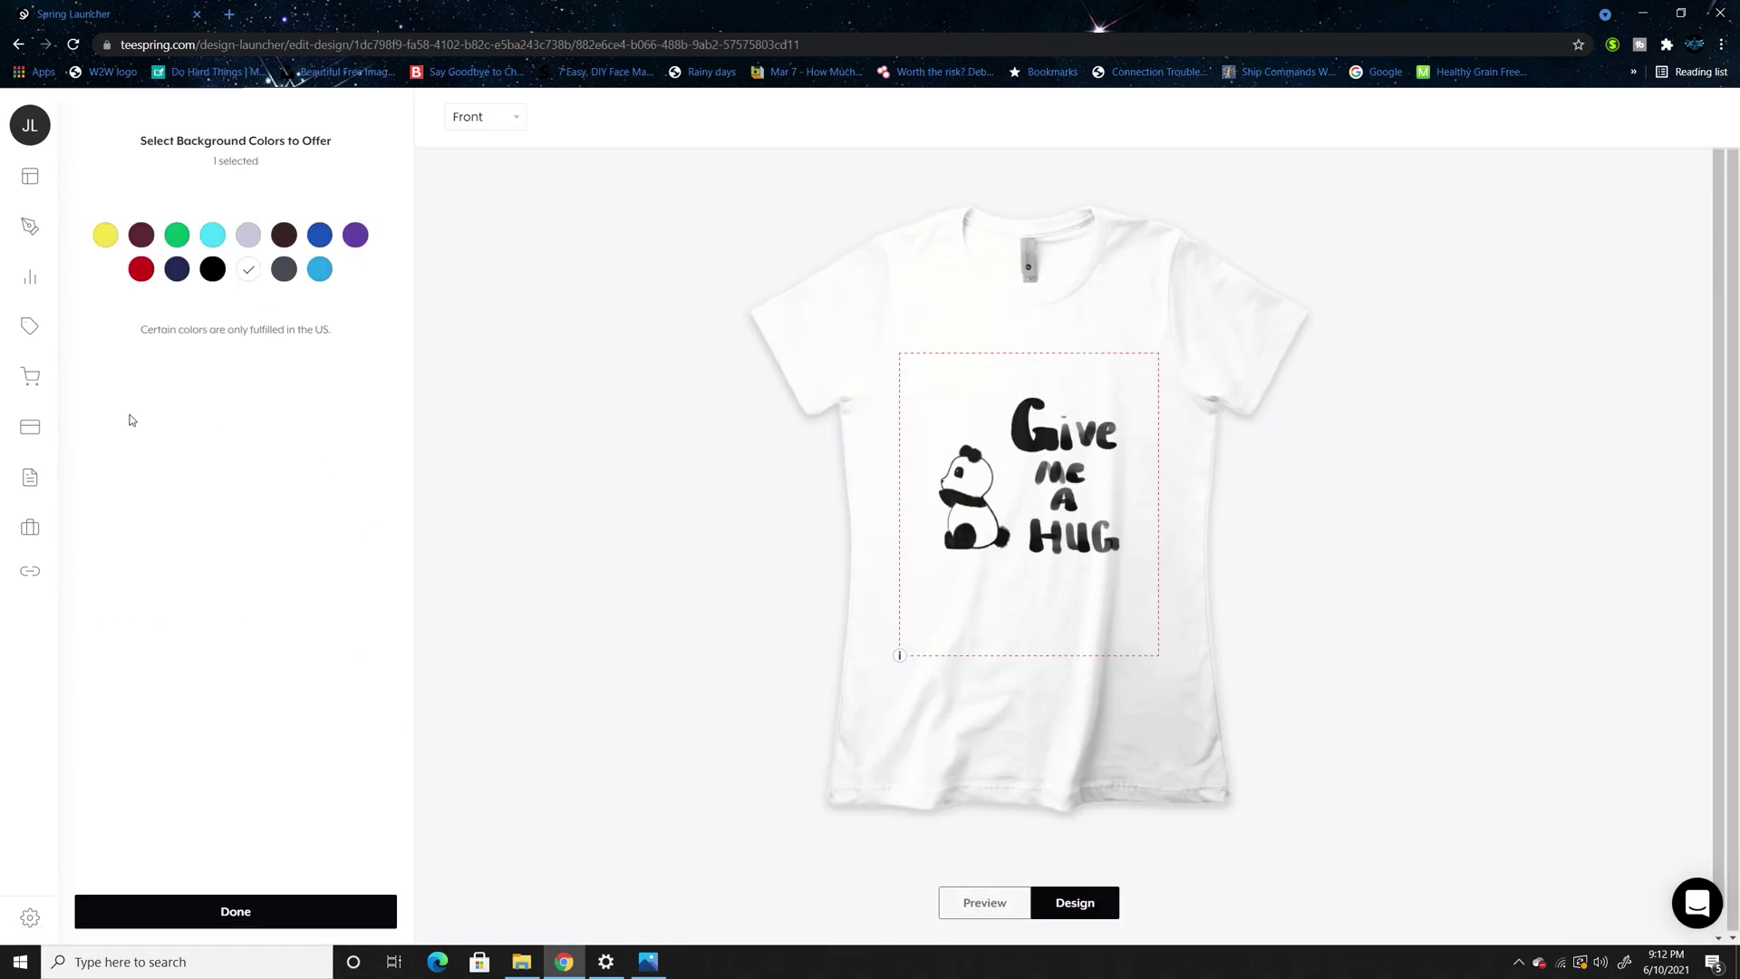
pyautogui.click(357, 238)
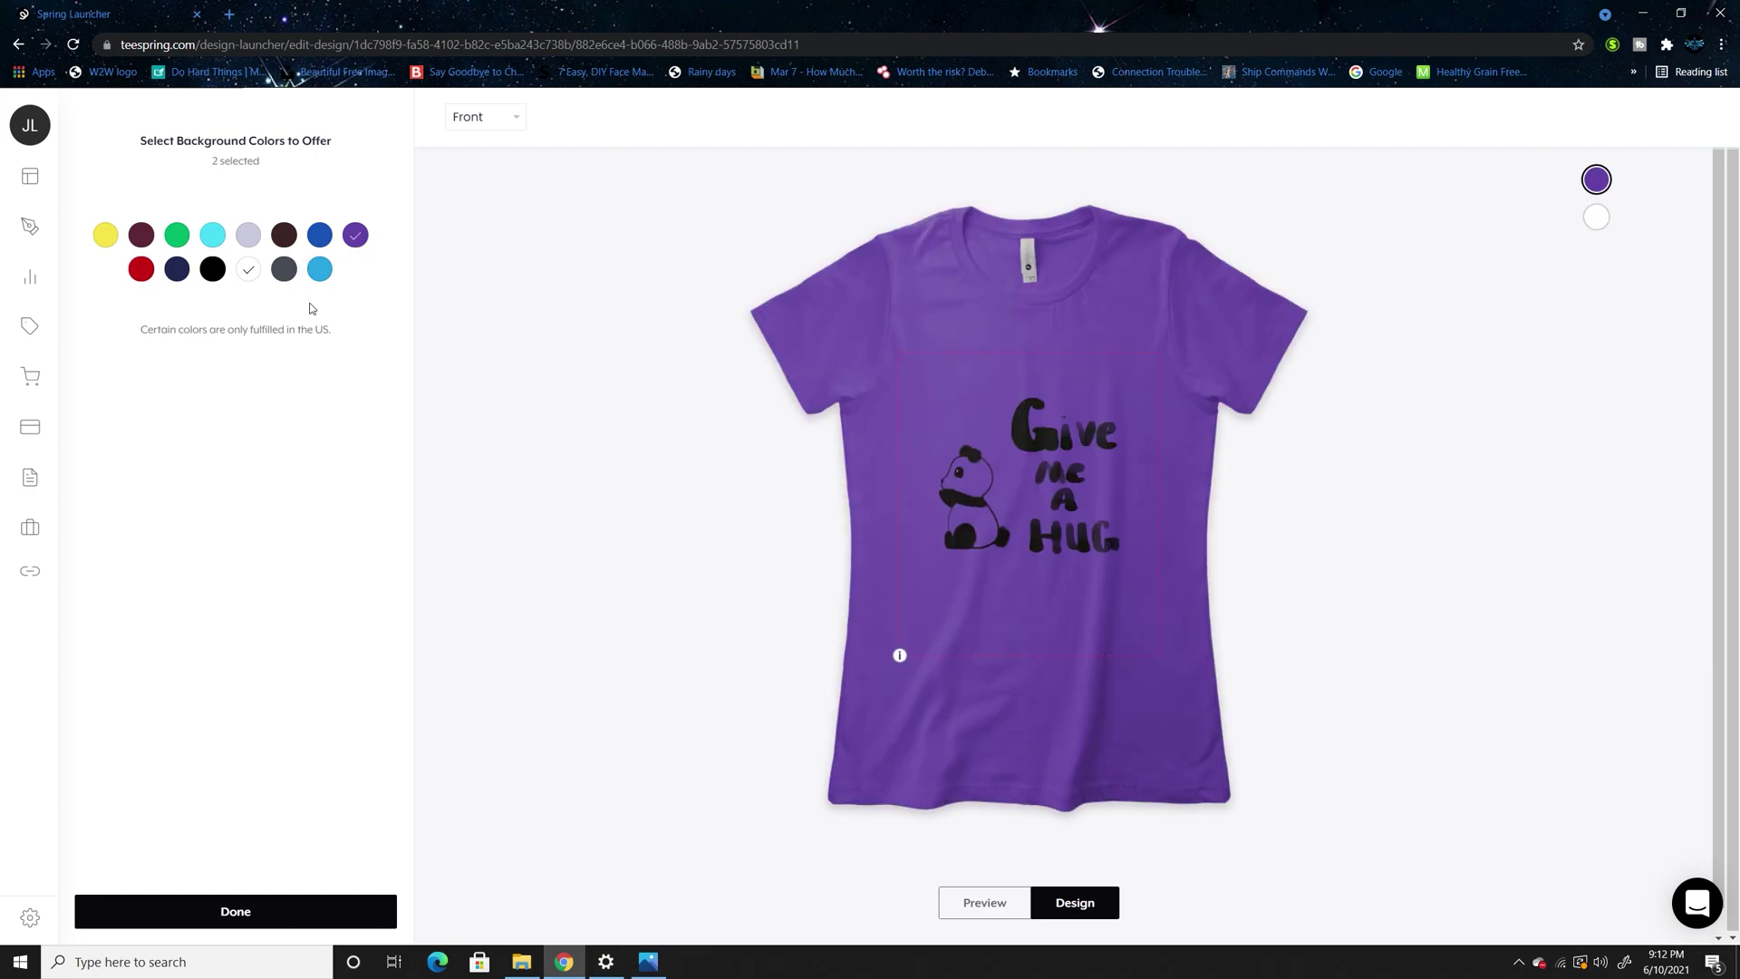
pyautogui.click(286, 275)
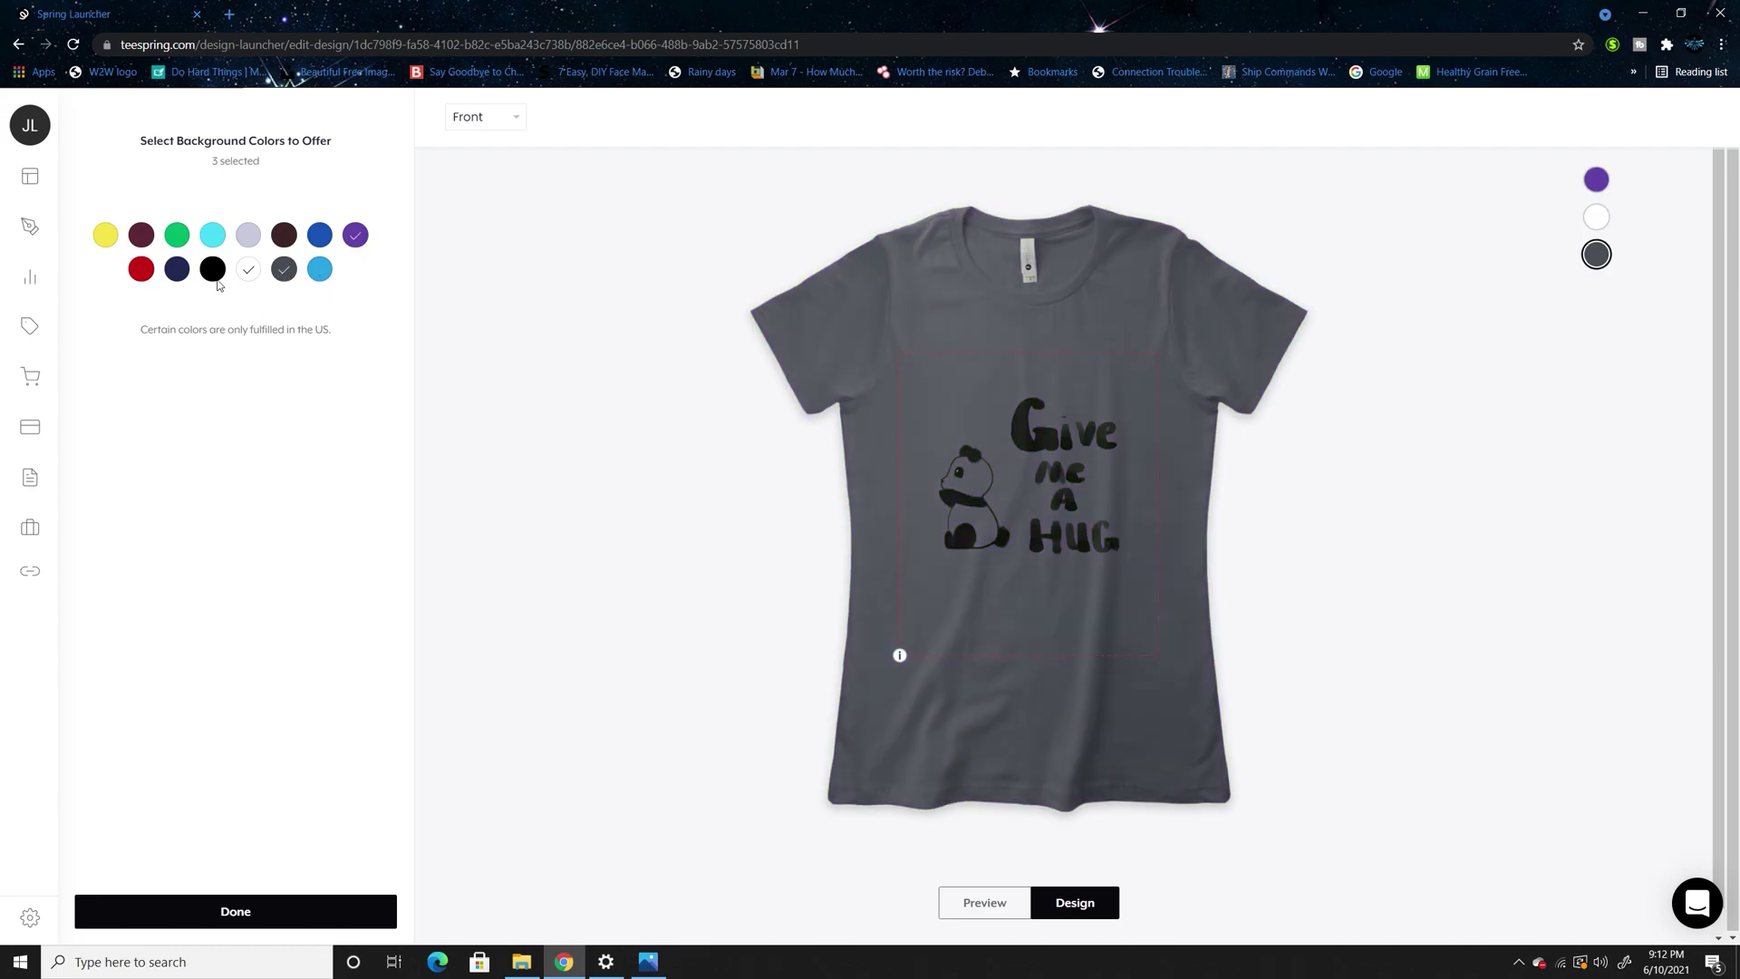
pyautogui.click(184, 273)
pyautogui.click(182, 271)
pyautogui.click(248, 238)
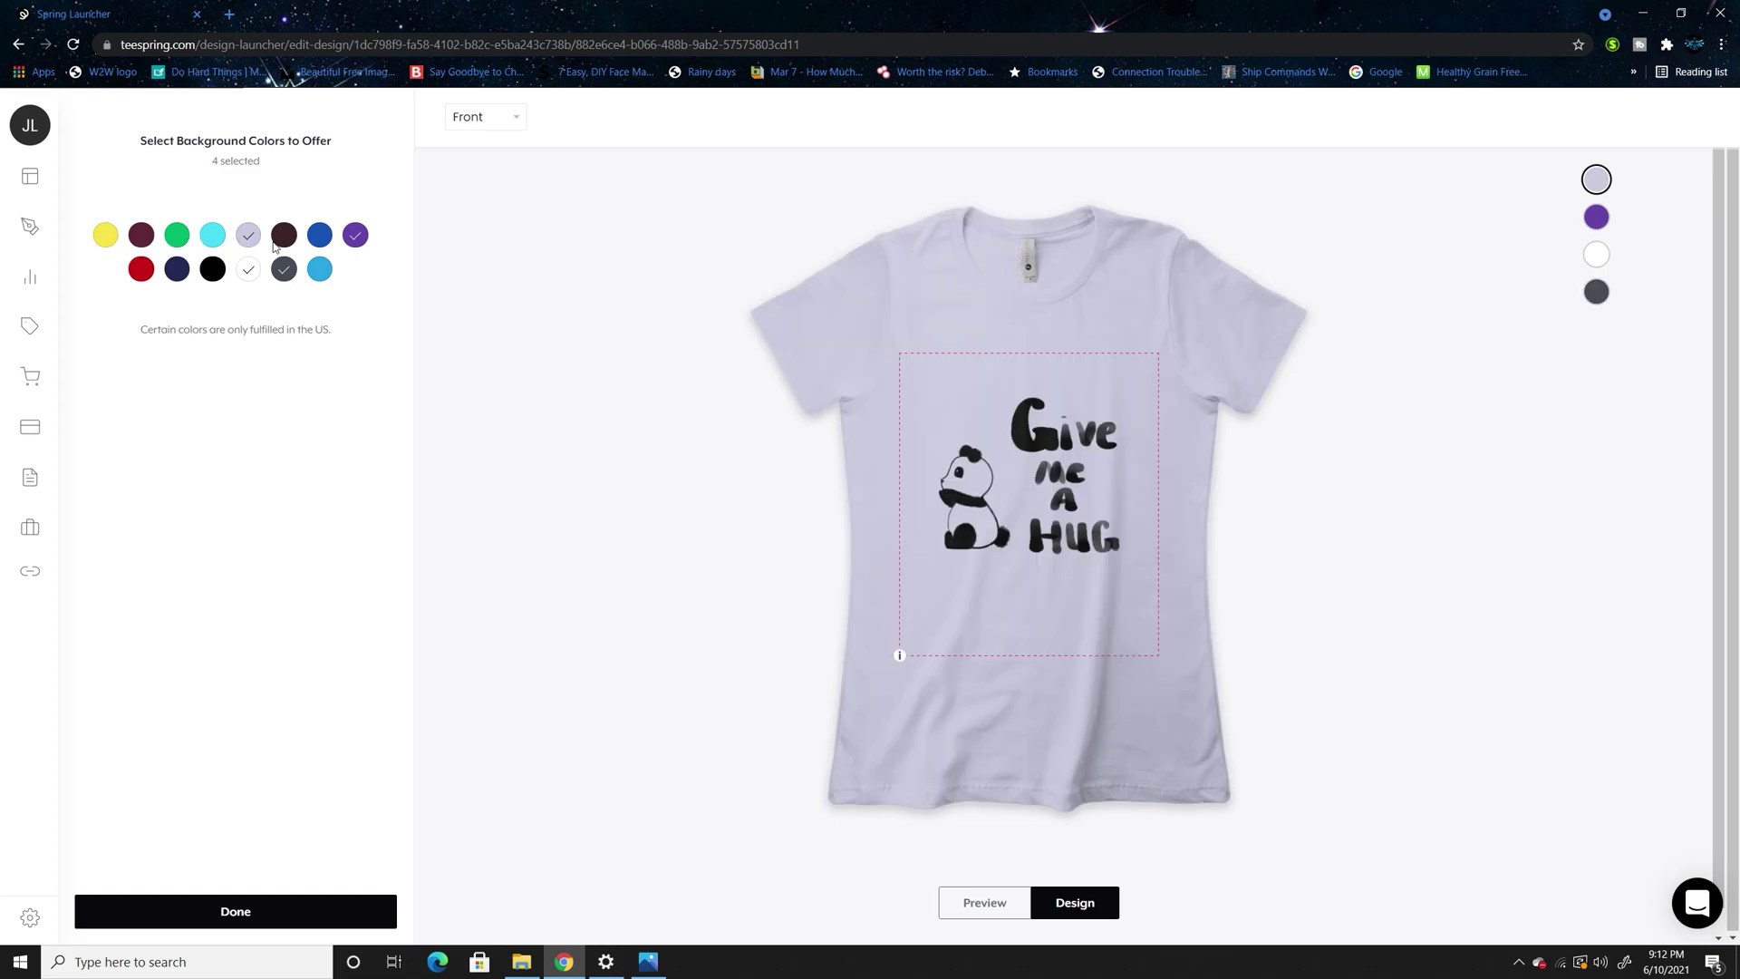
pyautogui.click(282, 237)
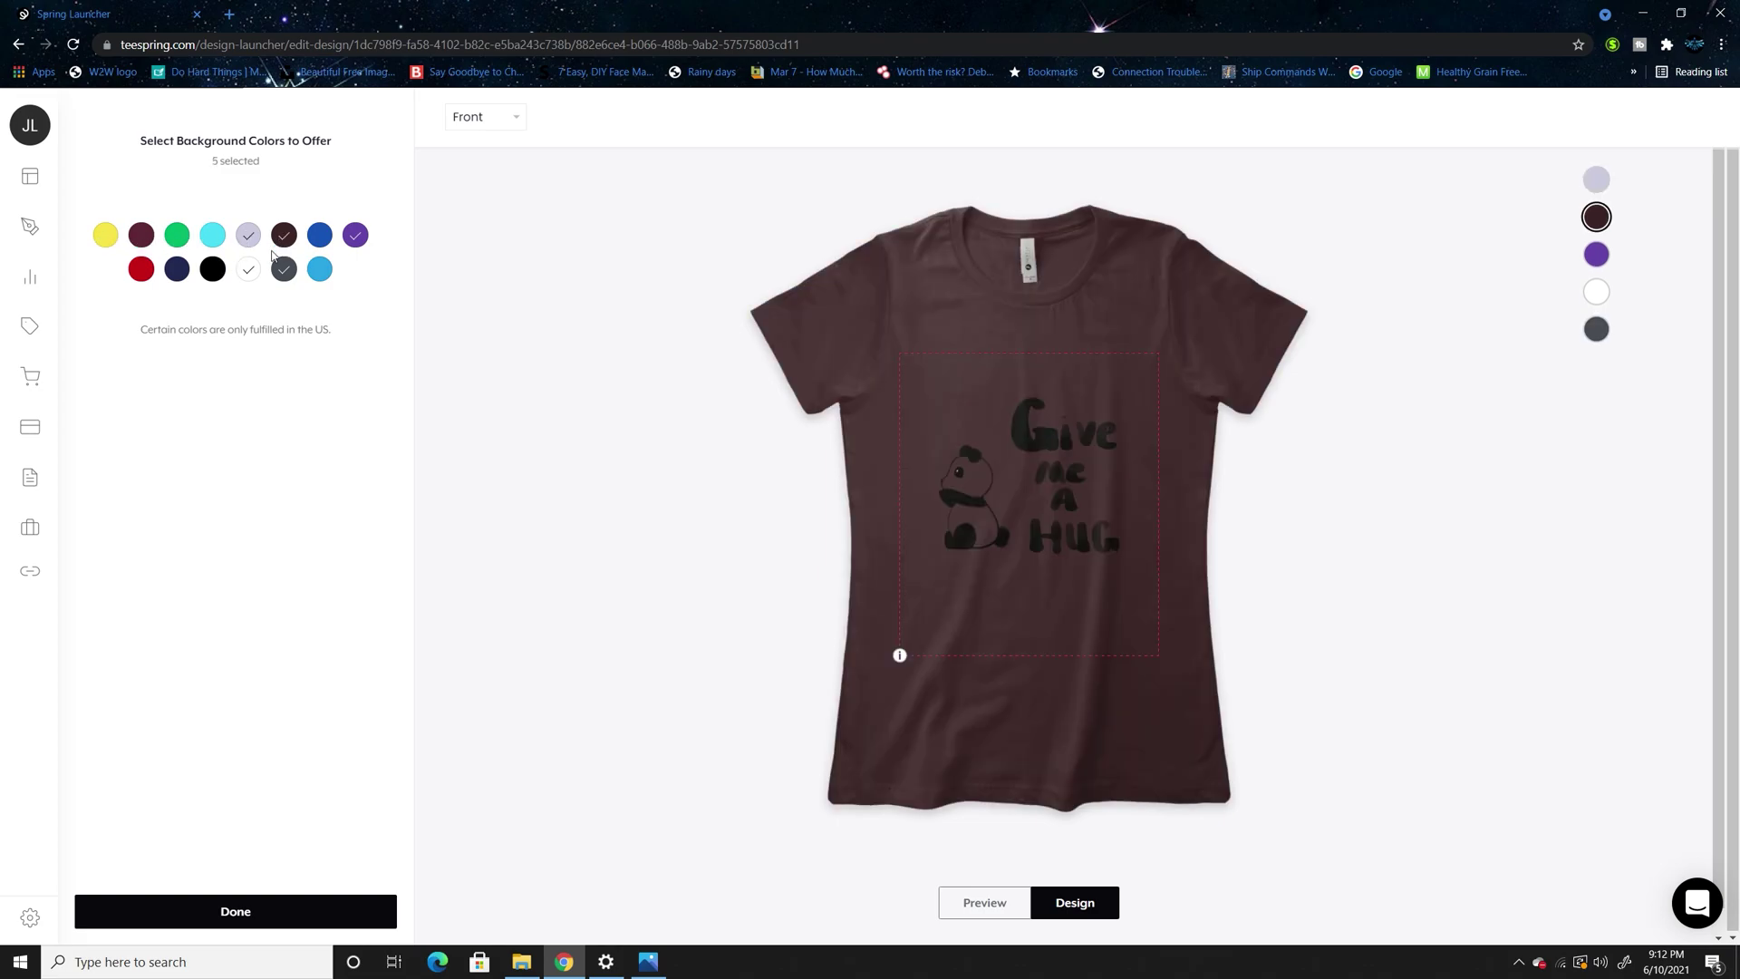
pyautogui.click(292, 921)
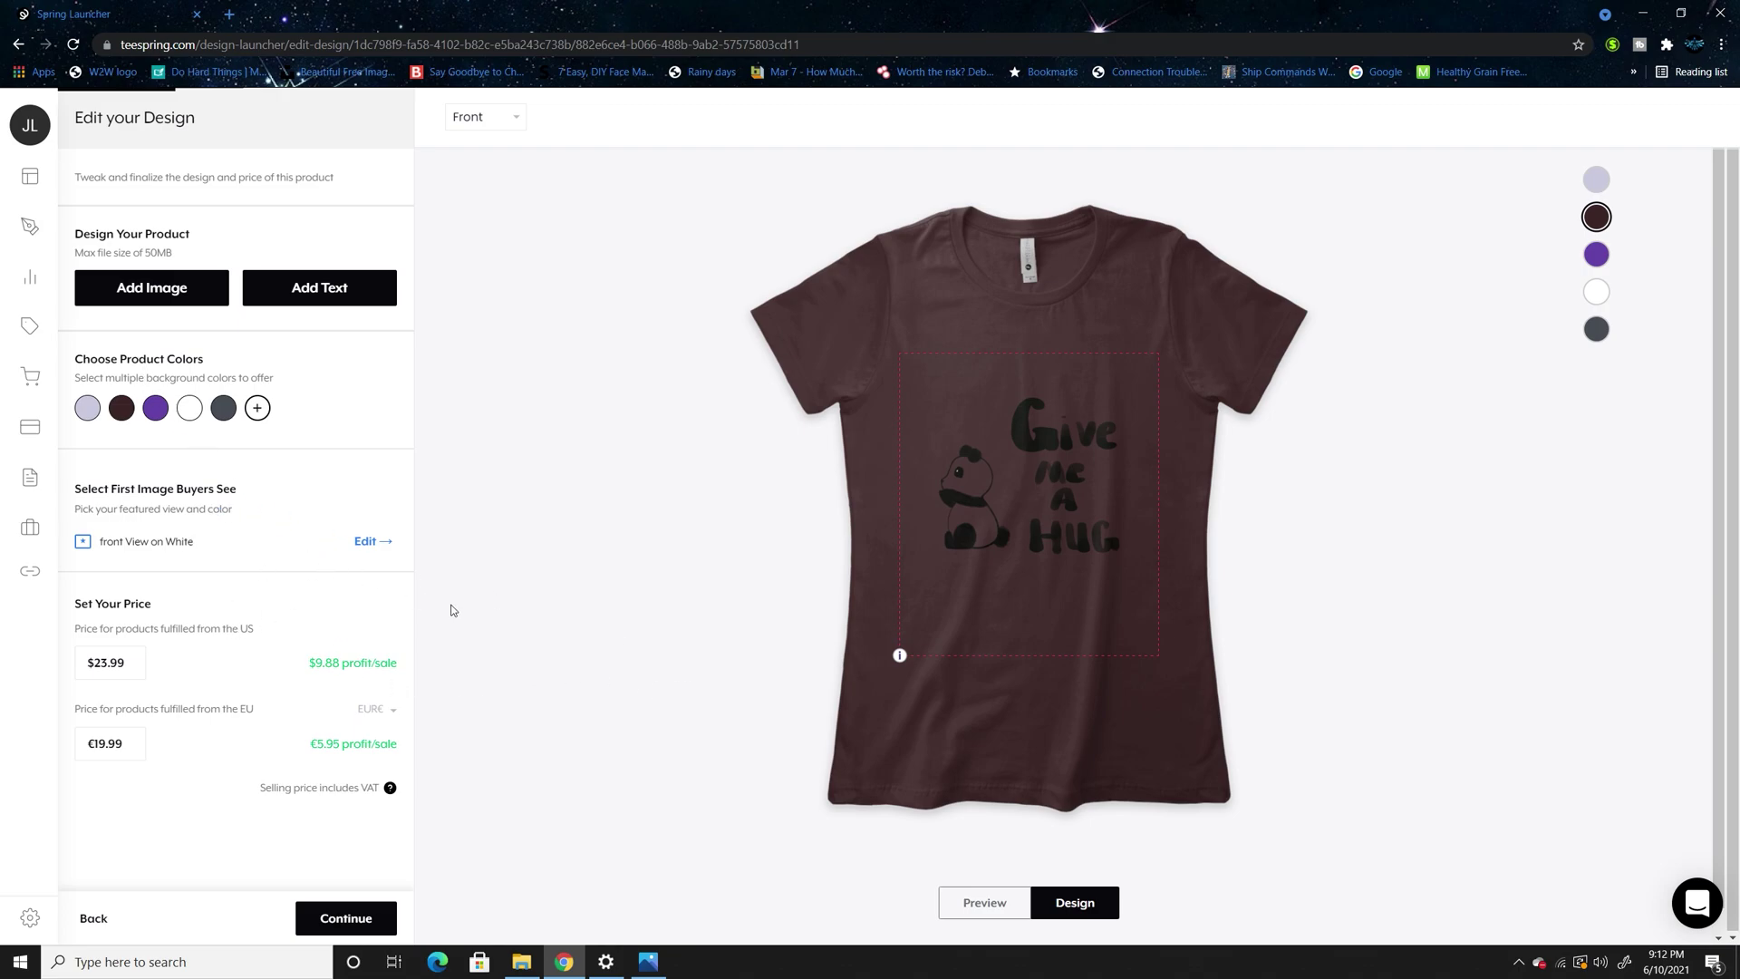
# Set the Women's Boyfriend Tee's US price to $21.99 and save the edited design
pyautogui.scroll(-1, 462, 635)
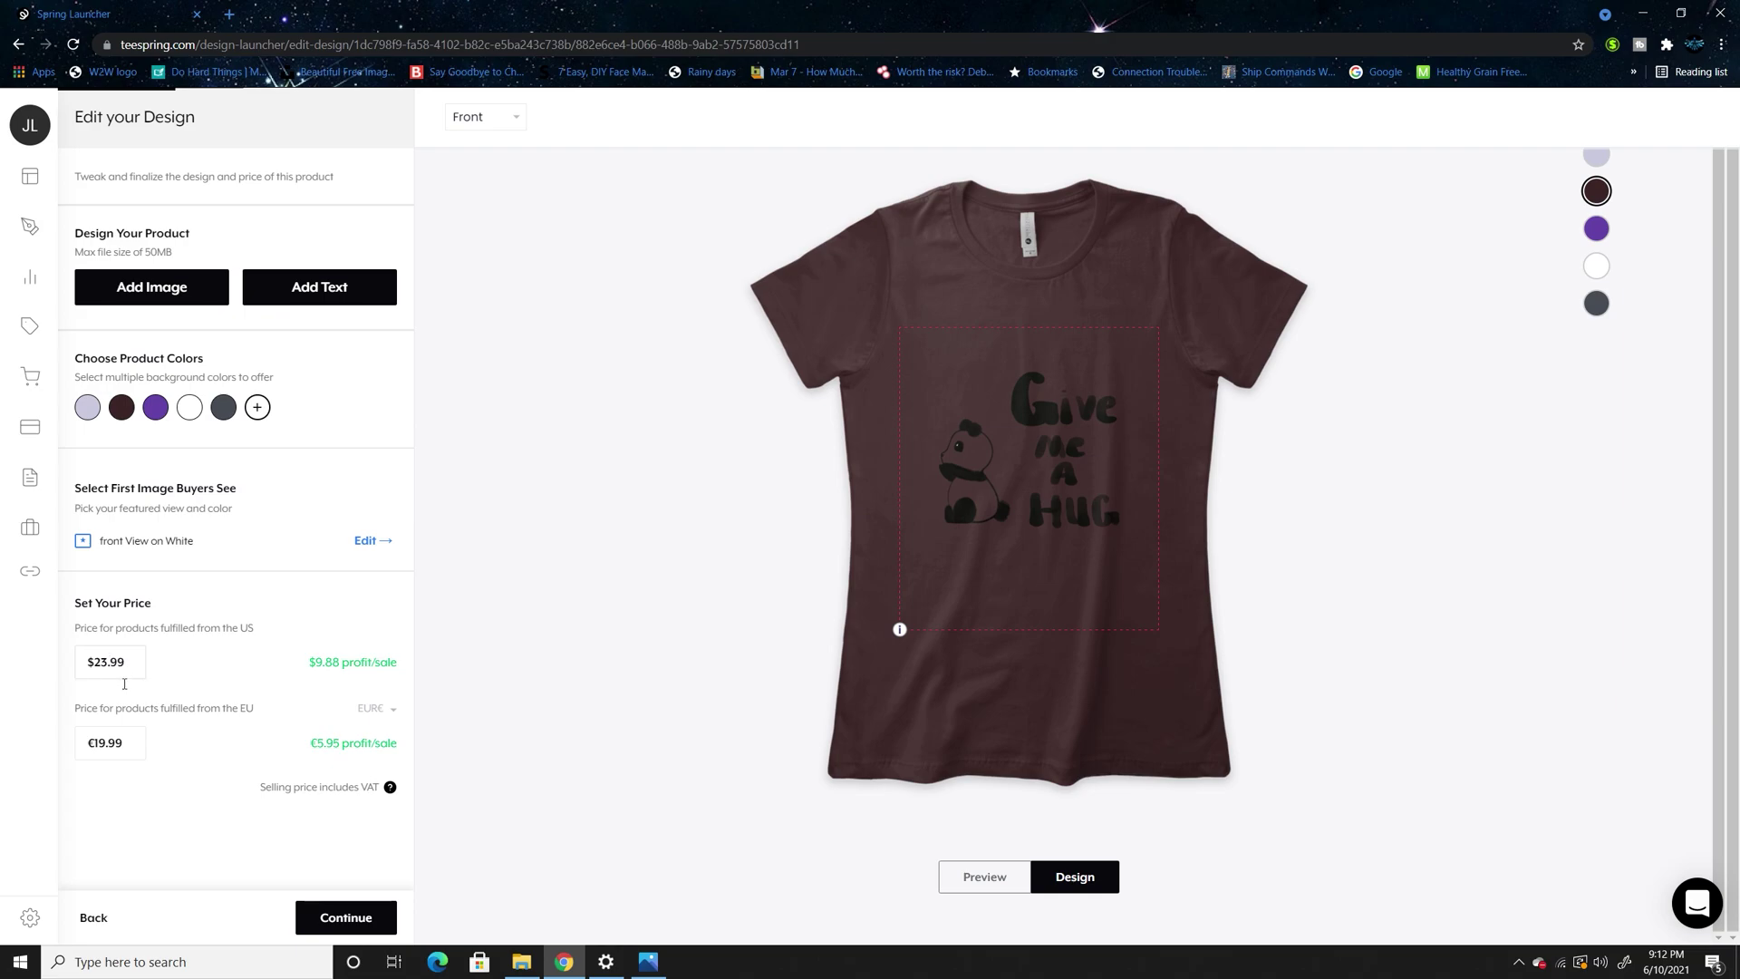
pyautogui.click(112, 673)
pyautogui.press('BackSpace')
pyautogui.write('1')
pyautogui.click(395, 918)
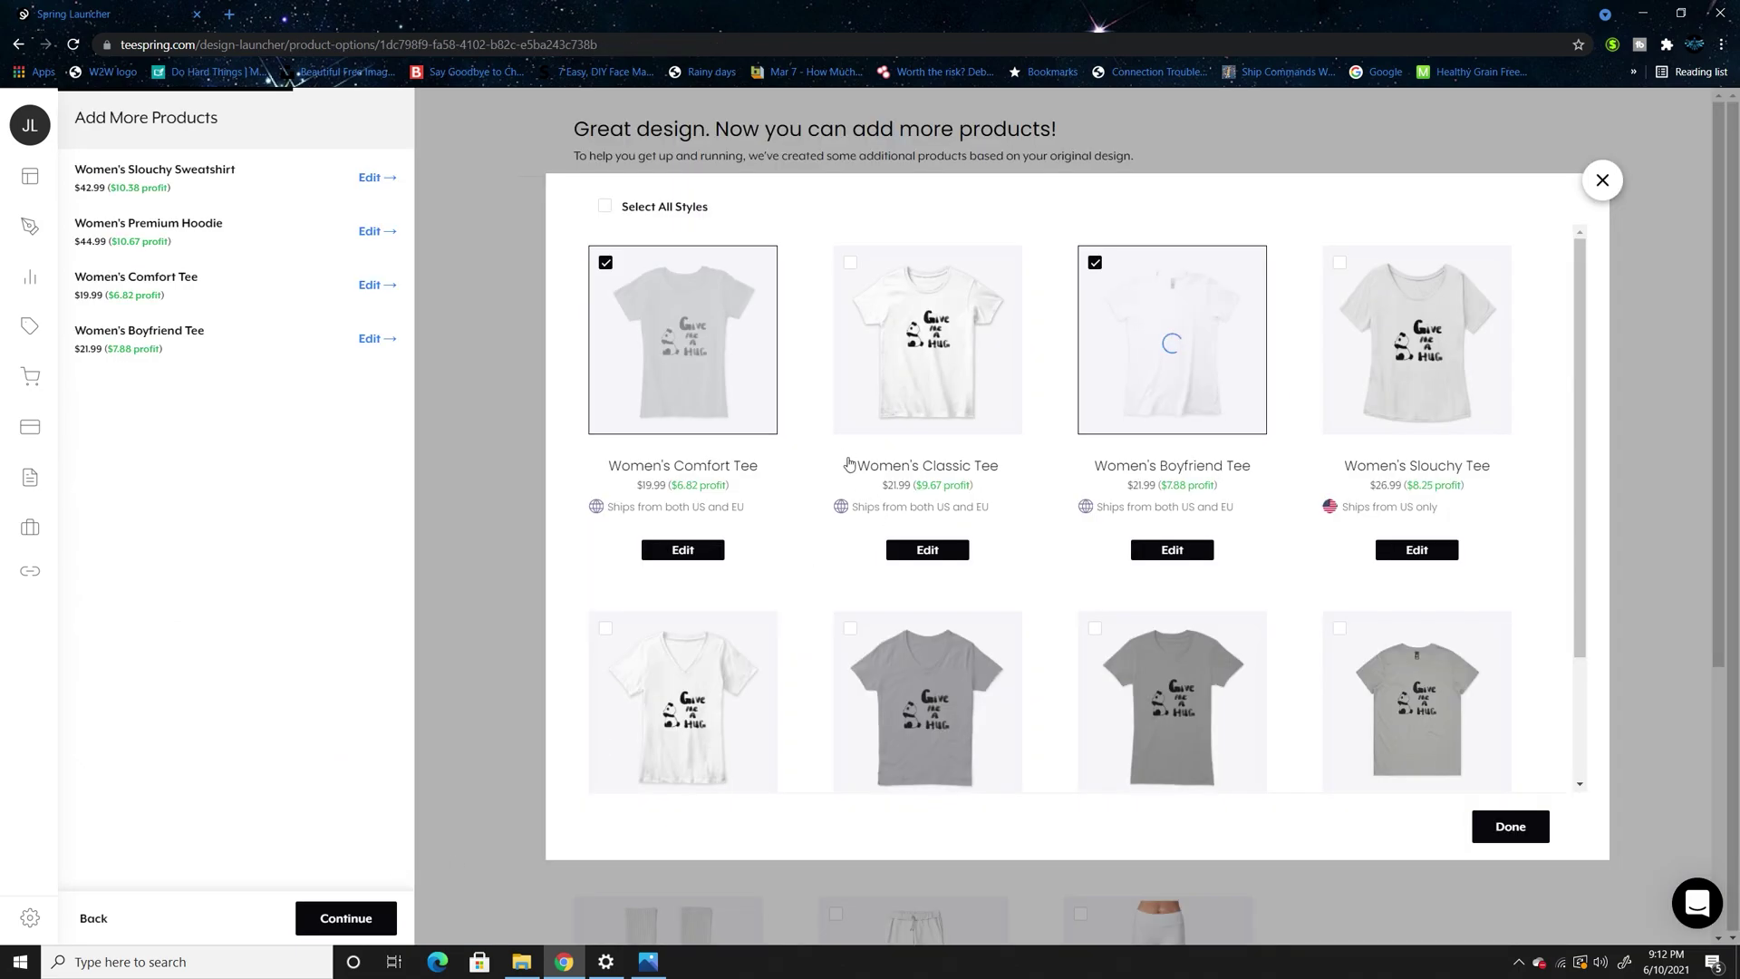
# Review the remaining women's T-shirt styles and finish the selection with the Comfort and Boyfriend tees
pyautogui.scroll(-2, 1185, 519)
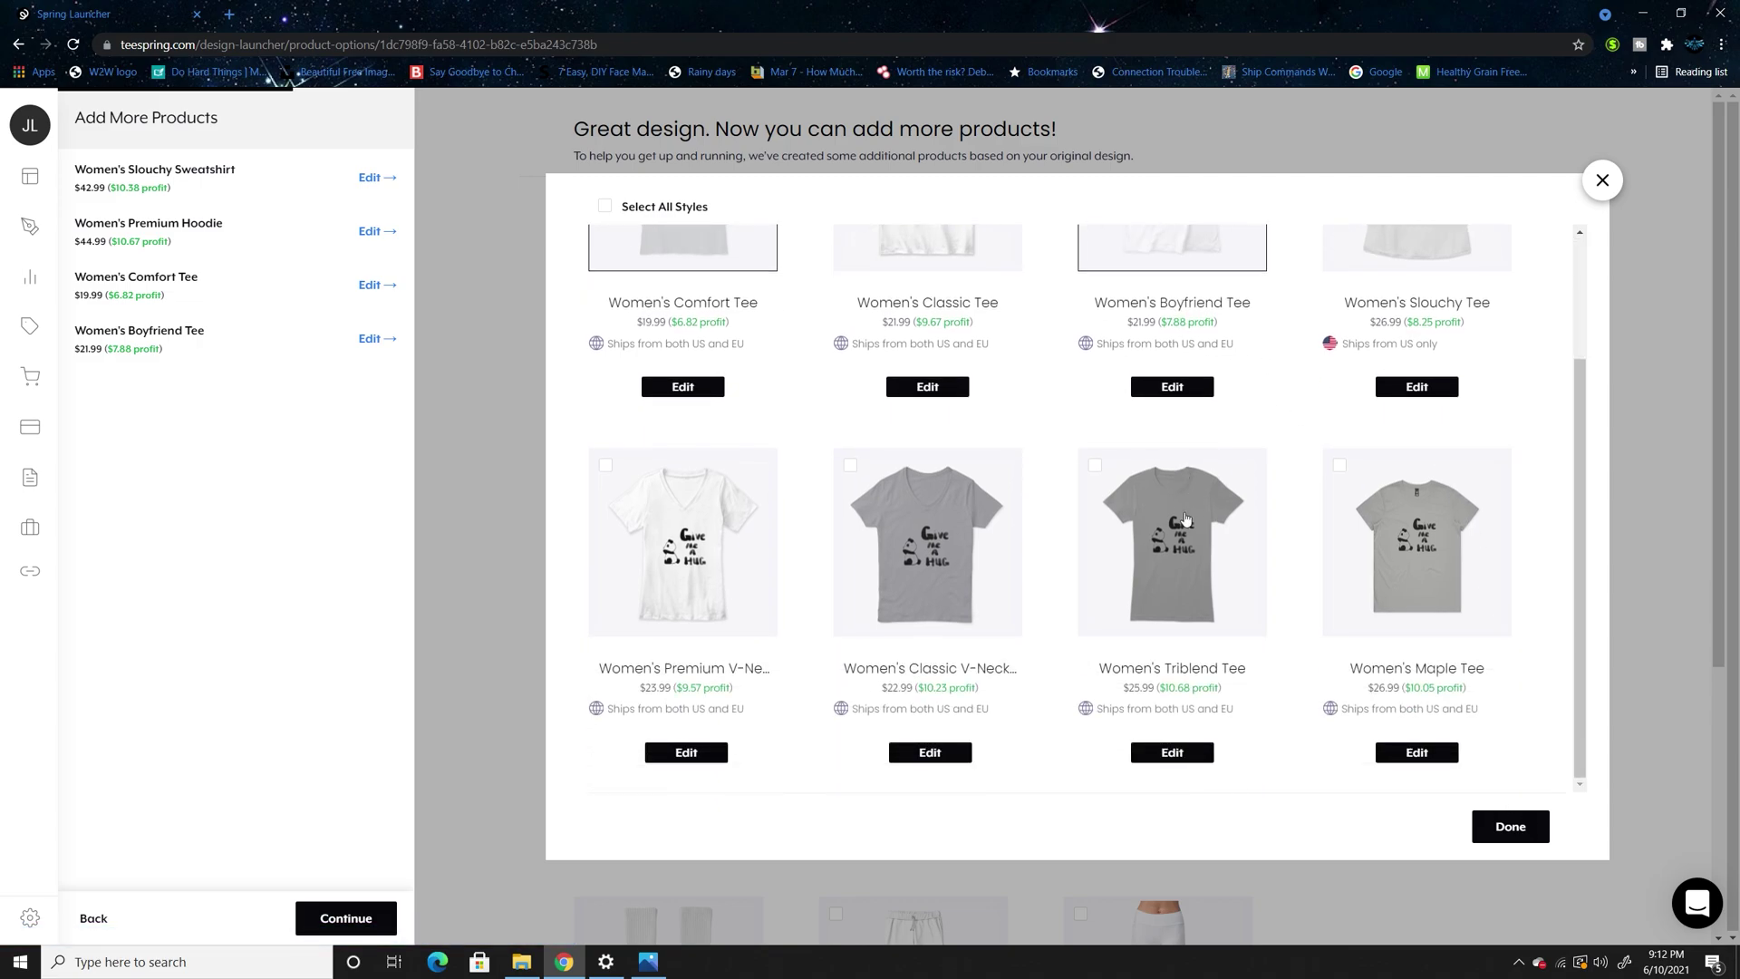
pyautogui.scroll(2, 1185, 519)
pyautogui.scroll(-2, 1300, 659)
pyautogui.click(1511, 826)
# Add the Women's Fitted Tank Top from the Tank Tops styles and open its design for editing
pyautogui.scroll(-1, 1039, 579)
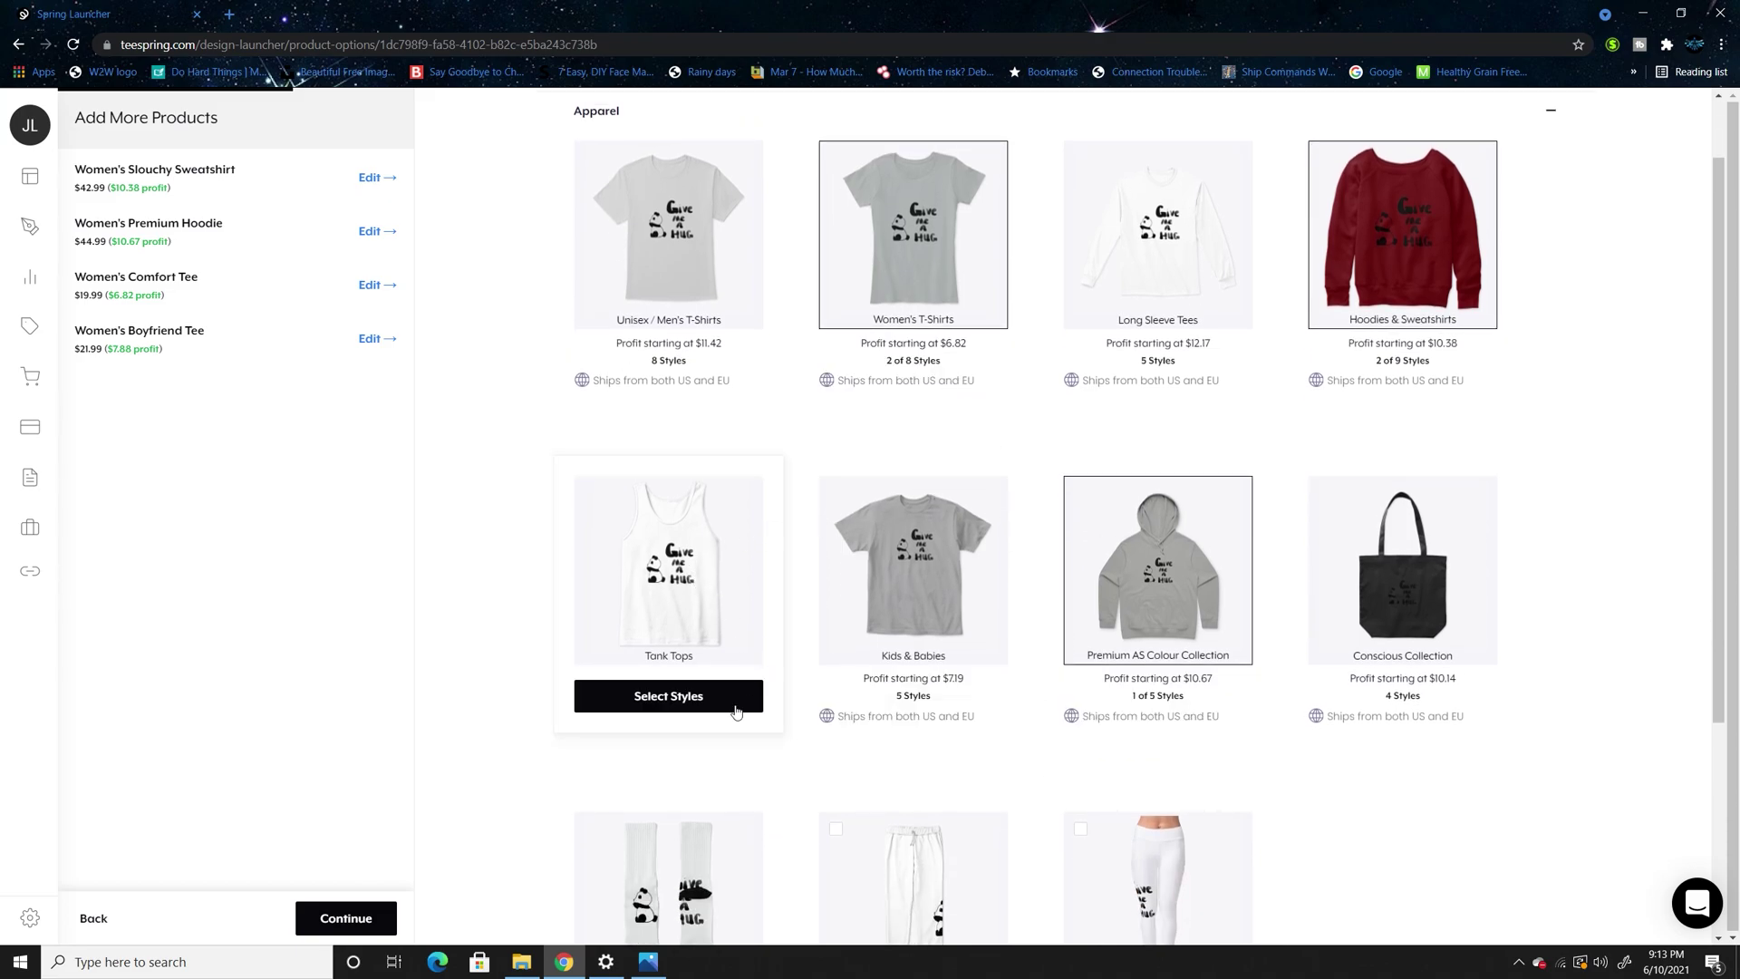
pyautogui.click(727, 706)
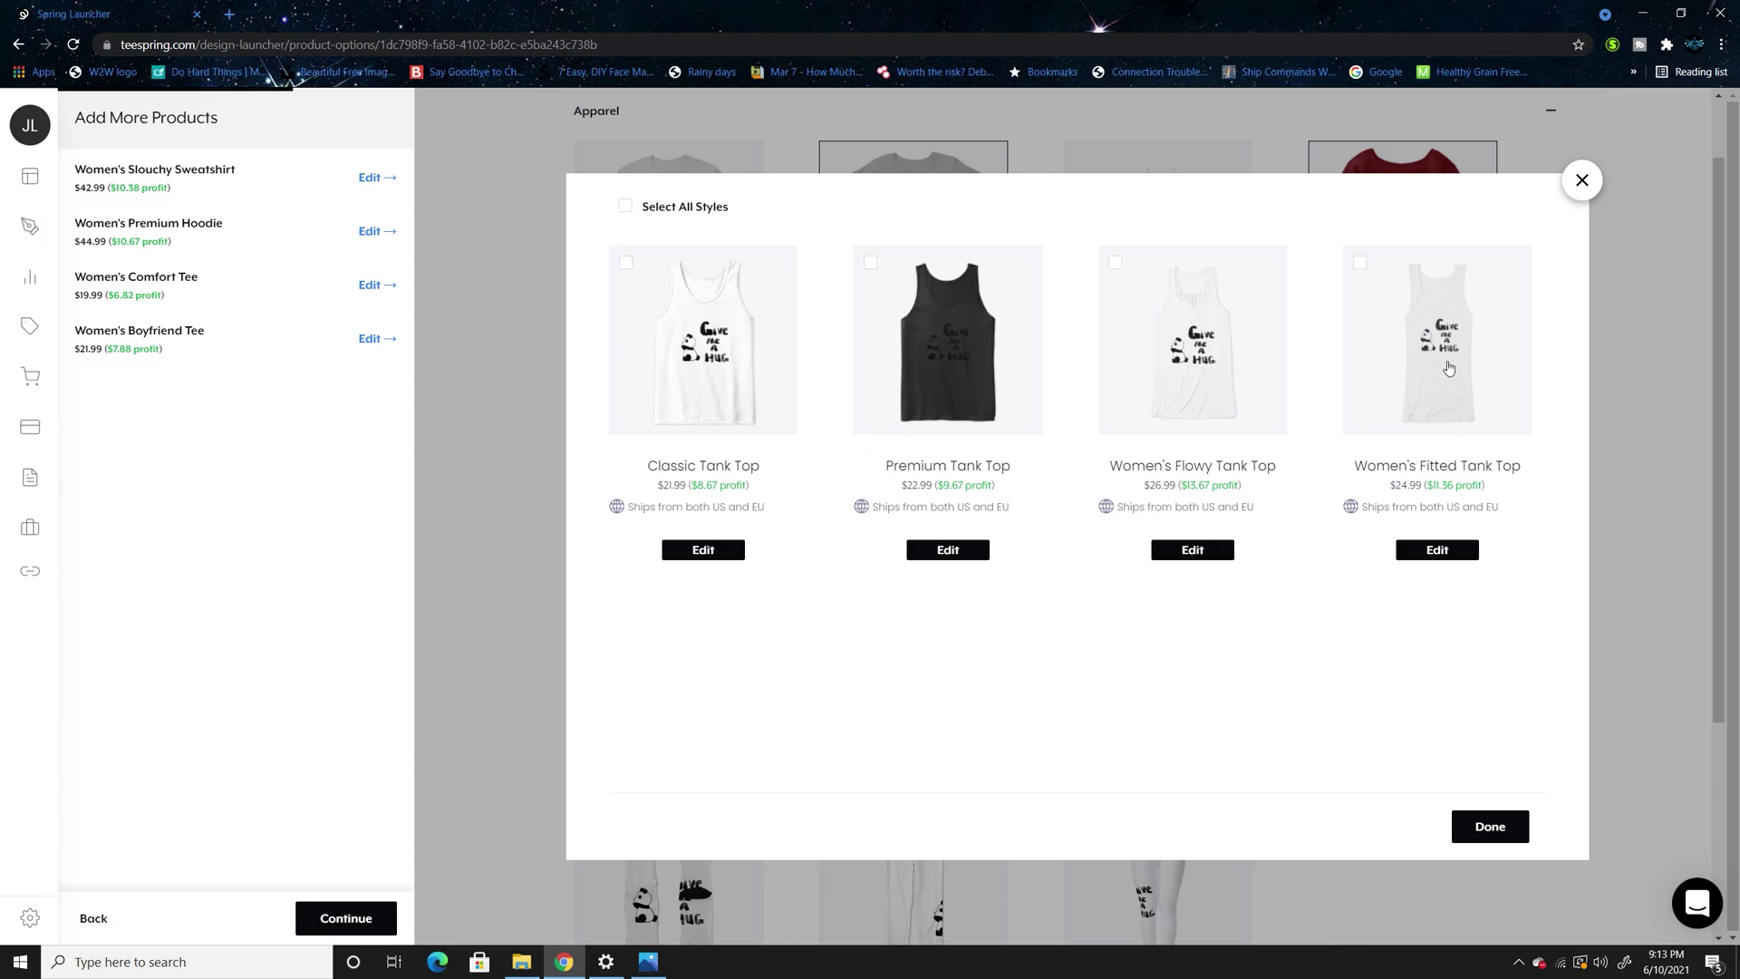
pyautogui.click(1367, 278)
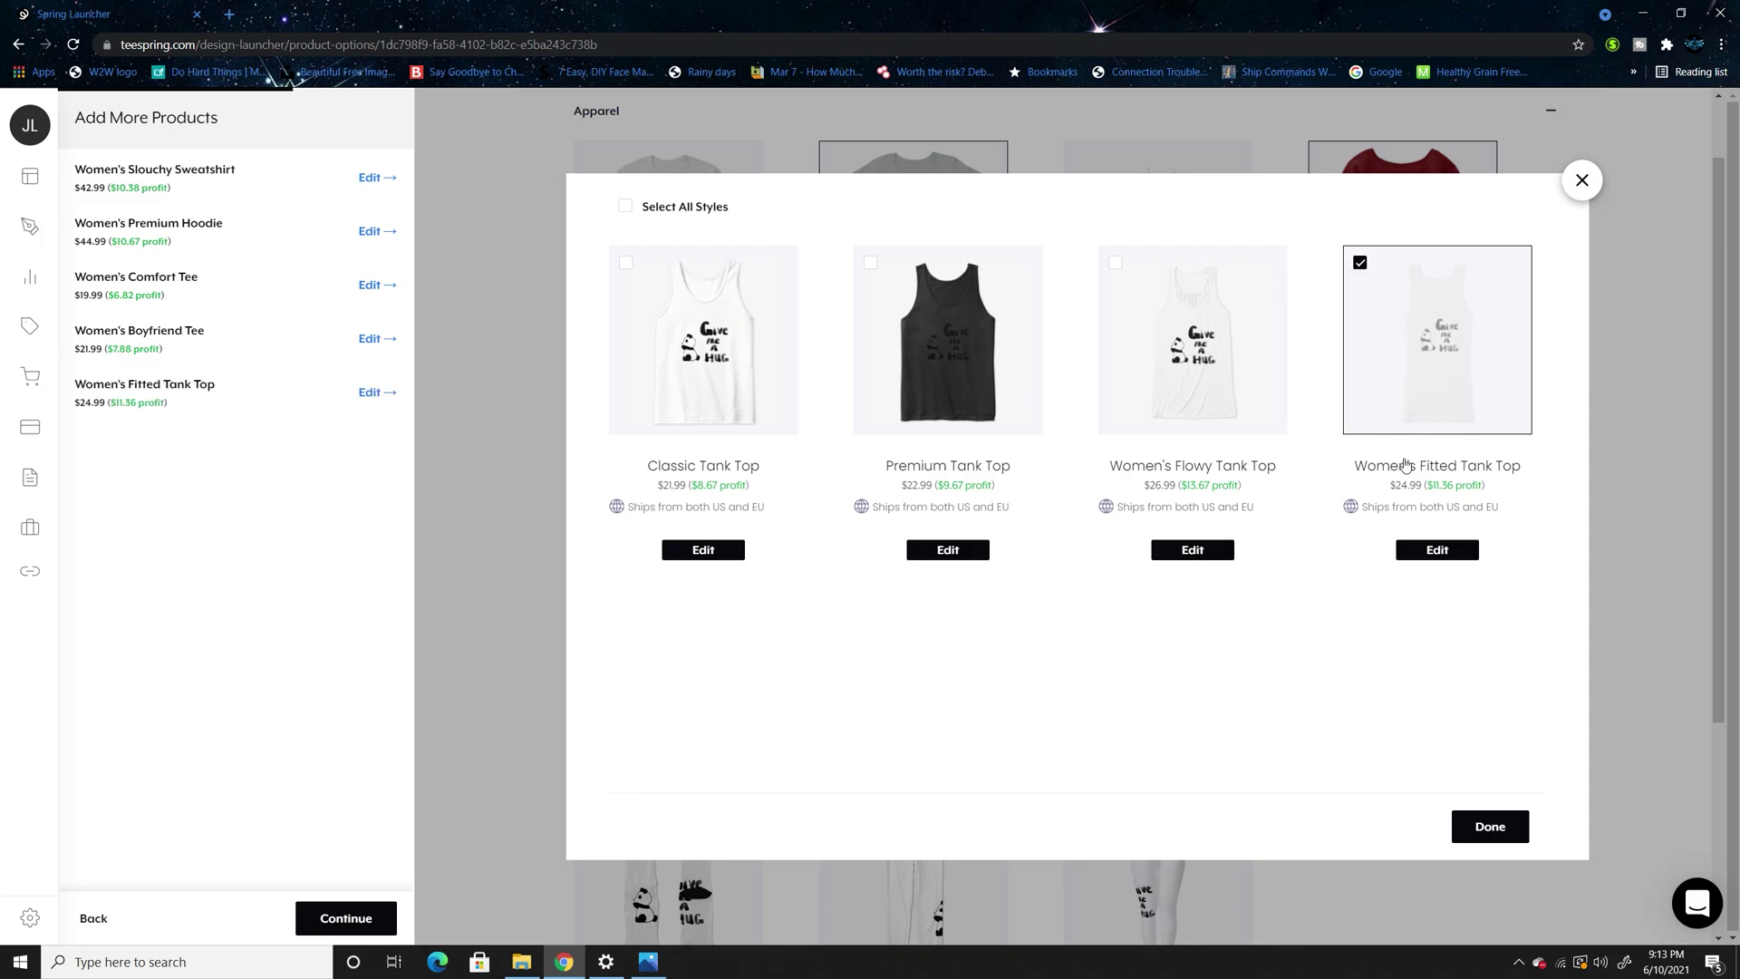
pyautogui.click(1432, 550)
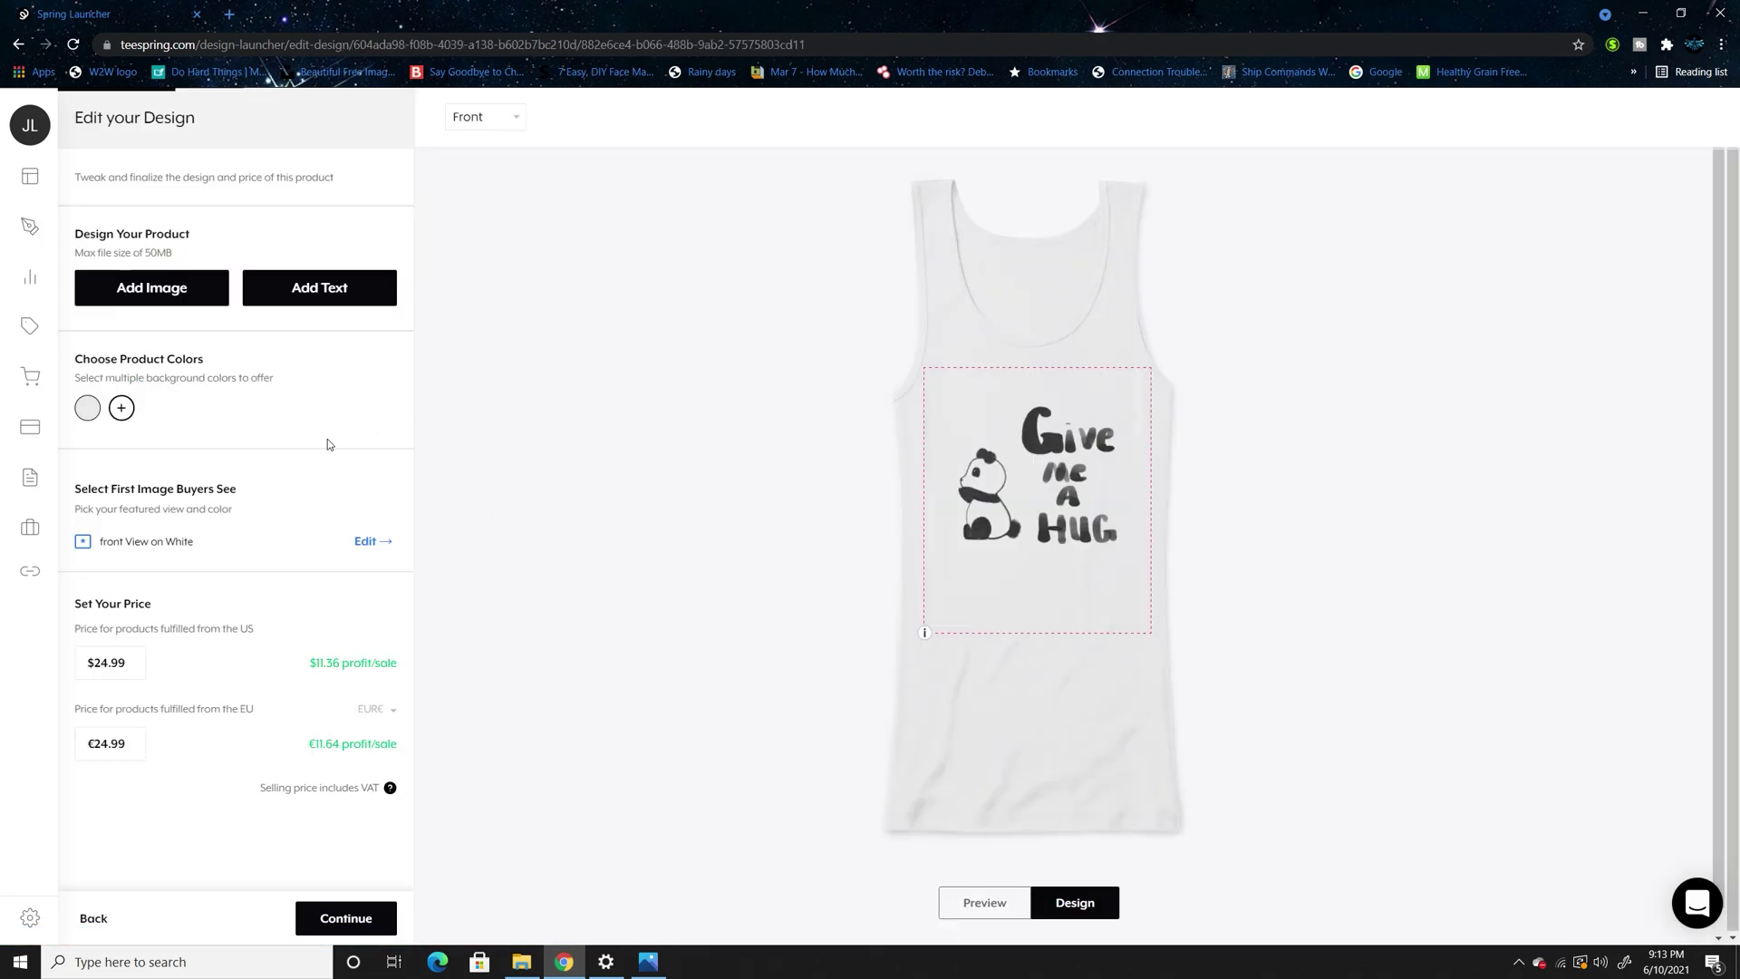
# Try black as an additional color for the Women's Fitted Tank Top
pyautogui.click(122, 408)
pyautogui.click(249, 236)
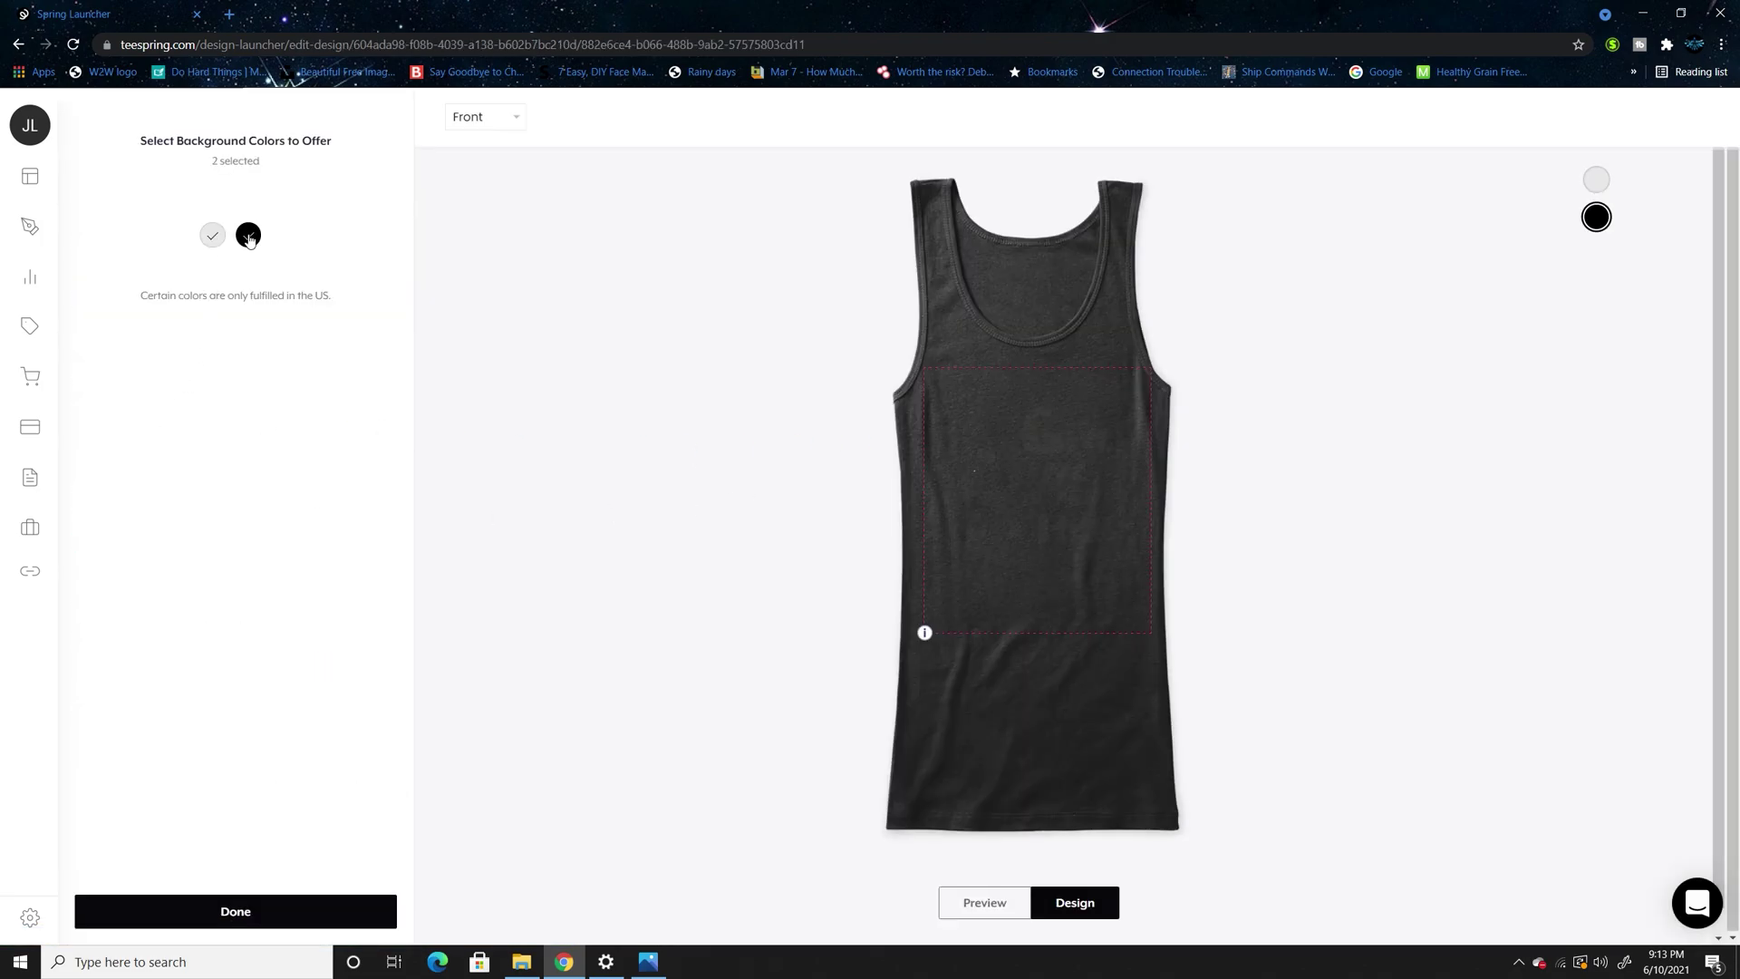
pyautogui.click(235, 911)
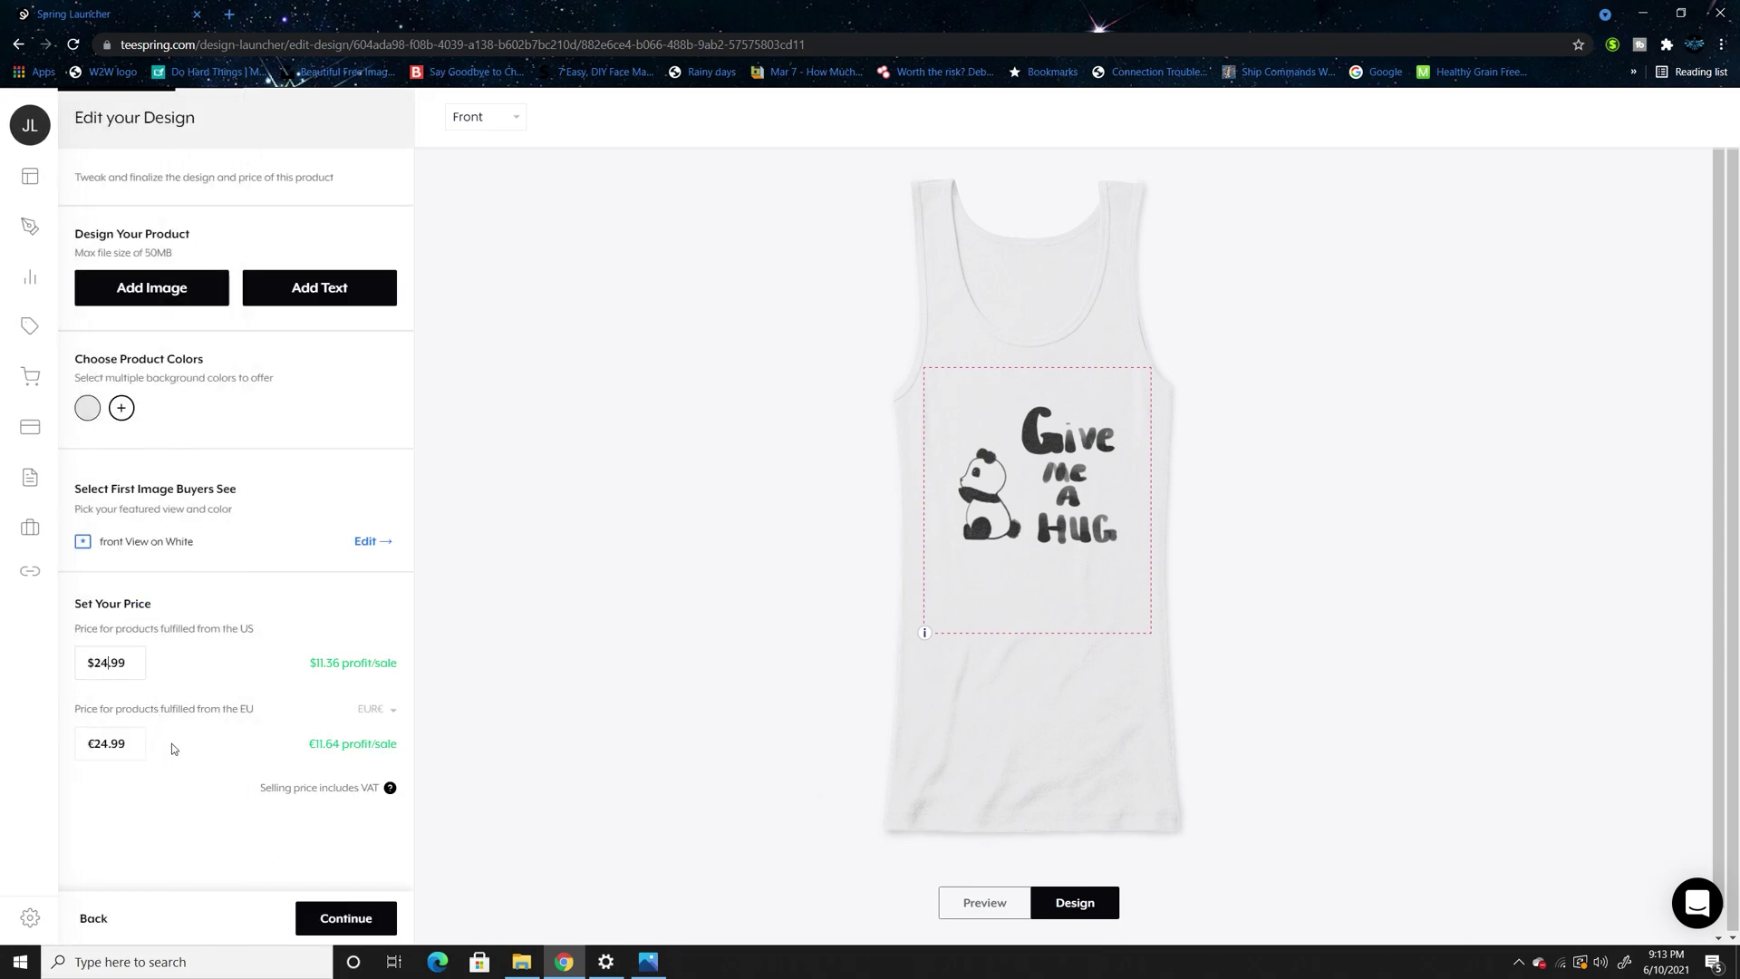
# Set the Women's Fitted Tank Top's US price to $22.99 and save the edited design
pyautogui.press('BackSpace')
pyautogui.write('2.')
pyautogui.press('BackSpace')
pyautogui.press('BackSpace')
pyautogui.write('2')
pyautogui.click(345, 918)
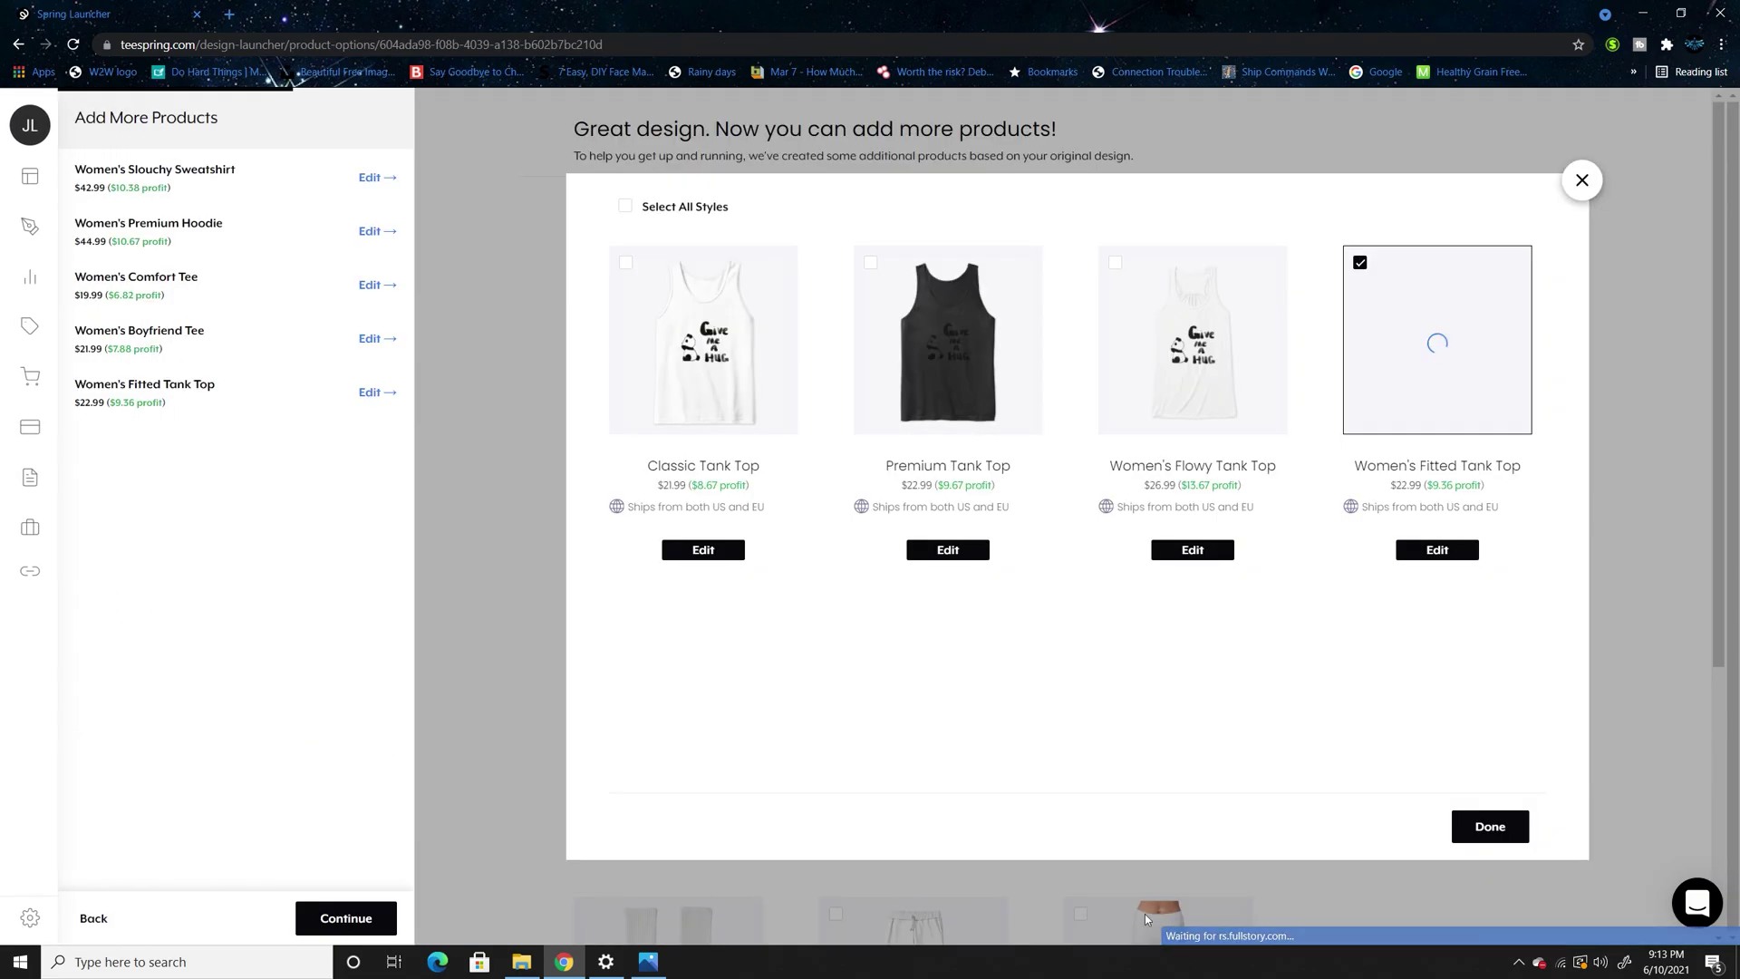
# Add the Women's Flowy Tank Top and offer it in hot pink, blue, light pink and coral in addition to white
pyautogui.click(1117, 263)
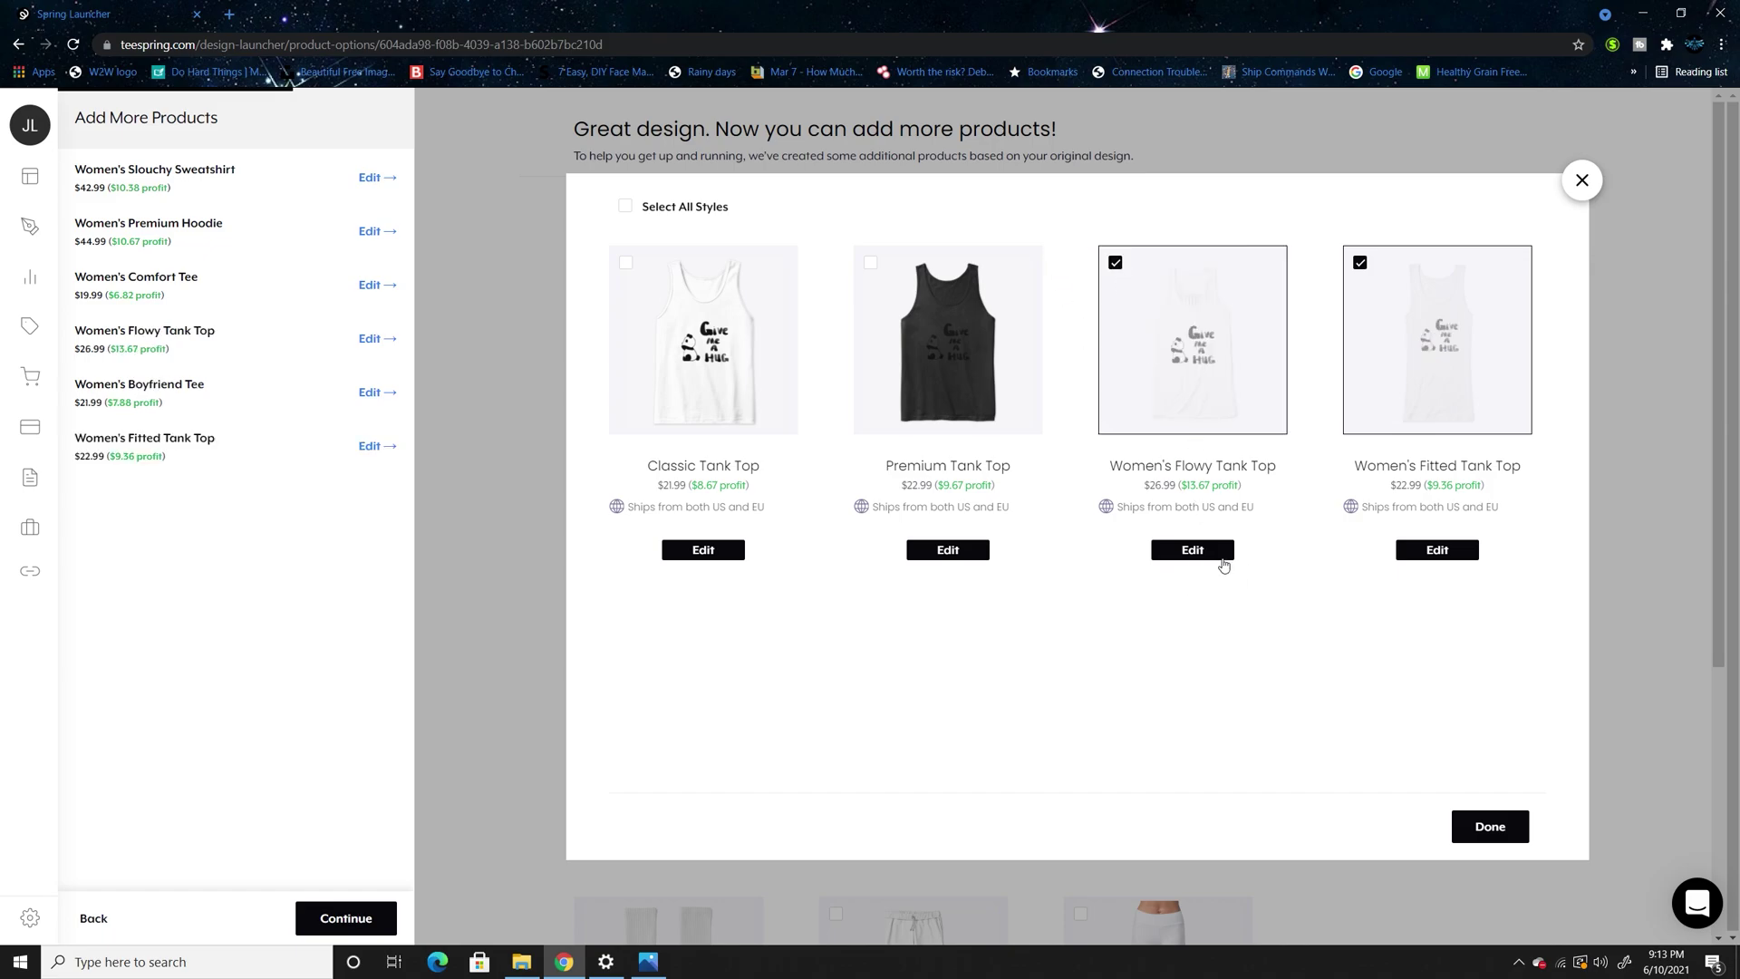
pyautogui.click(1214, 550)
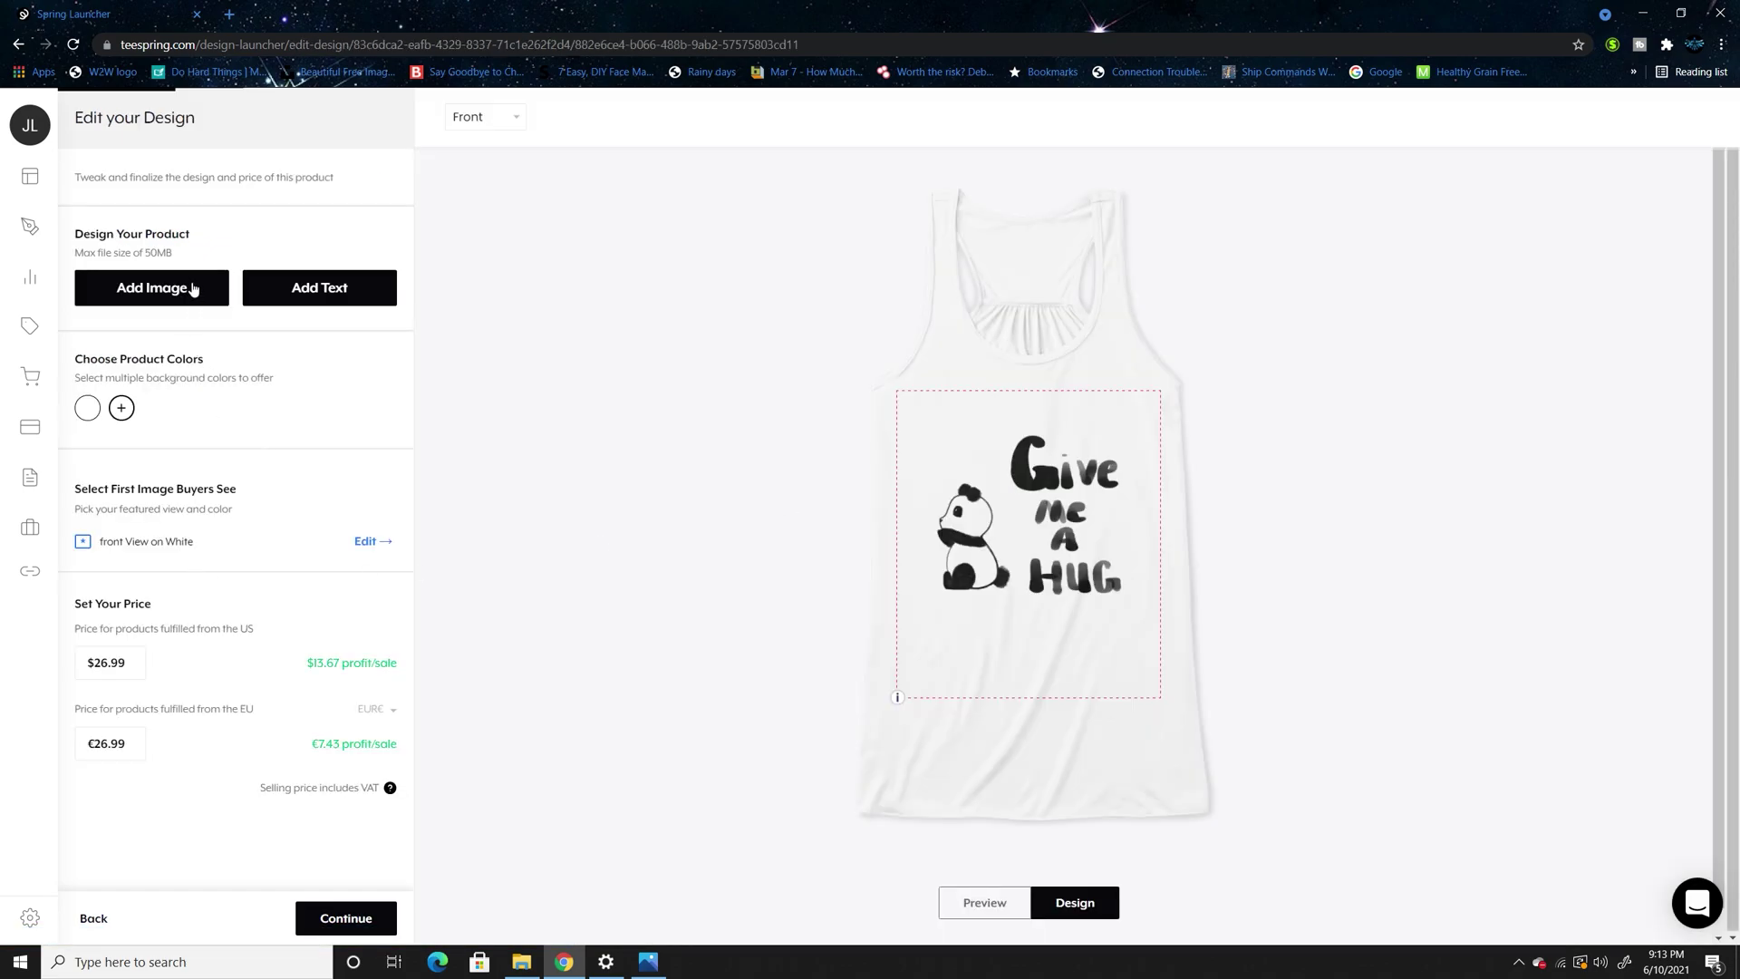
pyautogui.click(125, 409)
pyautogui.click(177, 235)
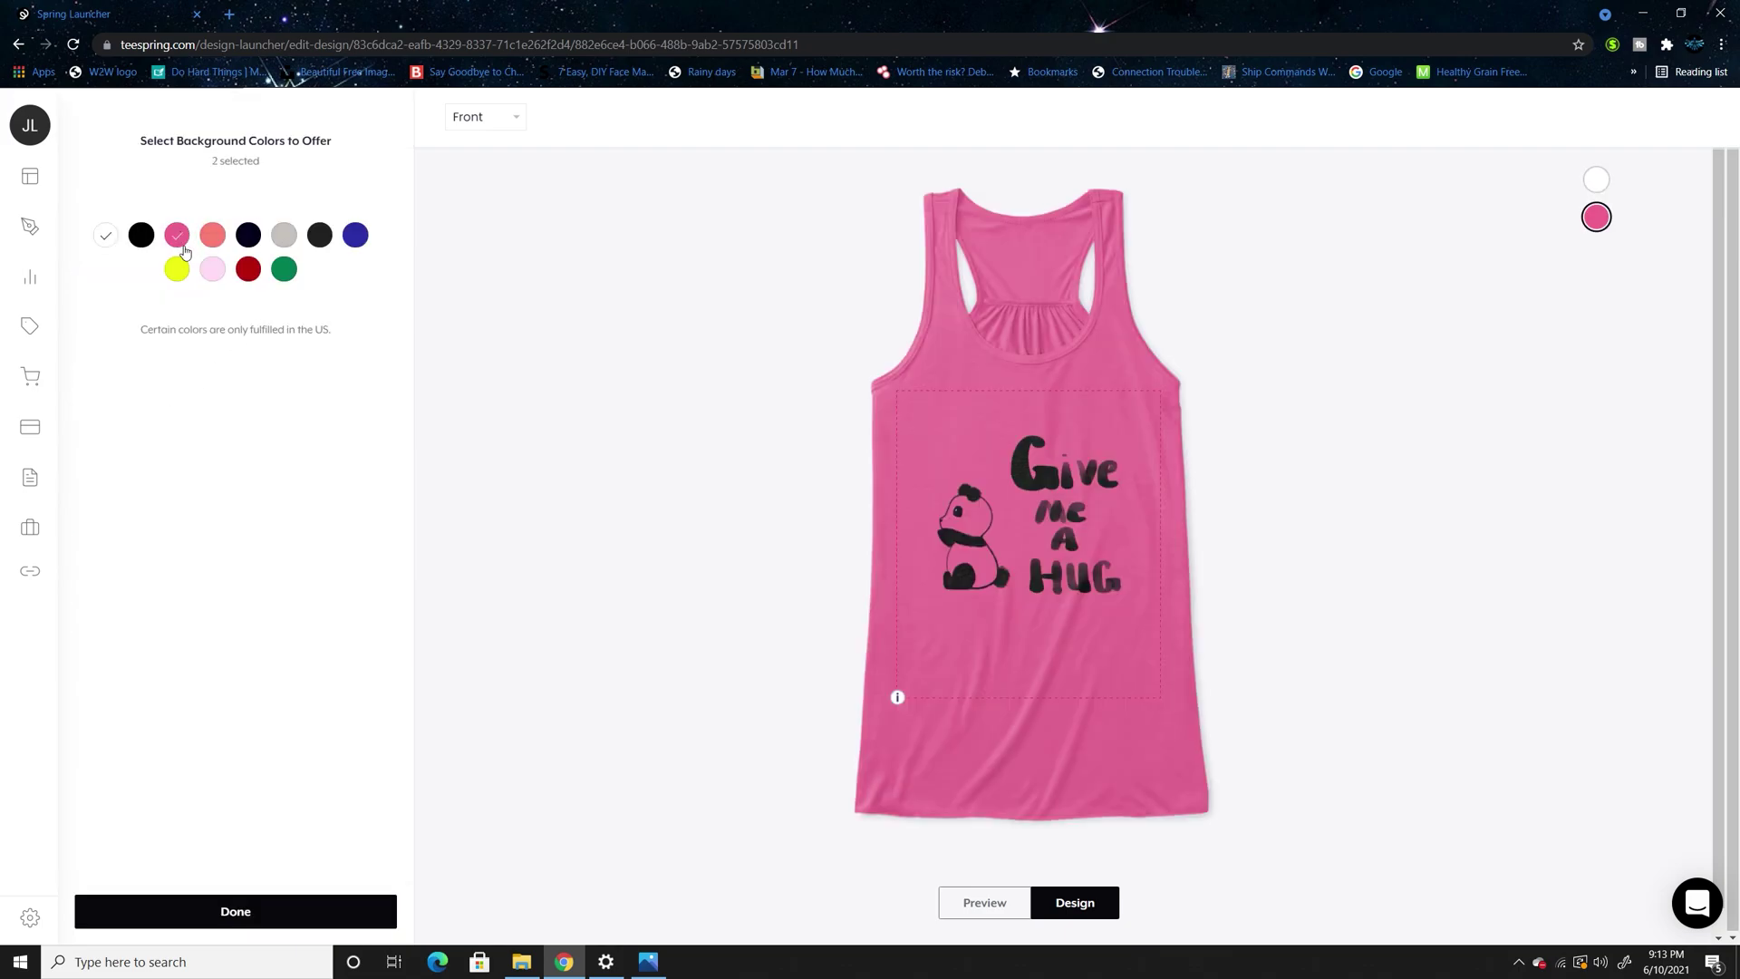
pyautogui.click(356, 237)
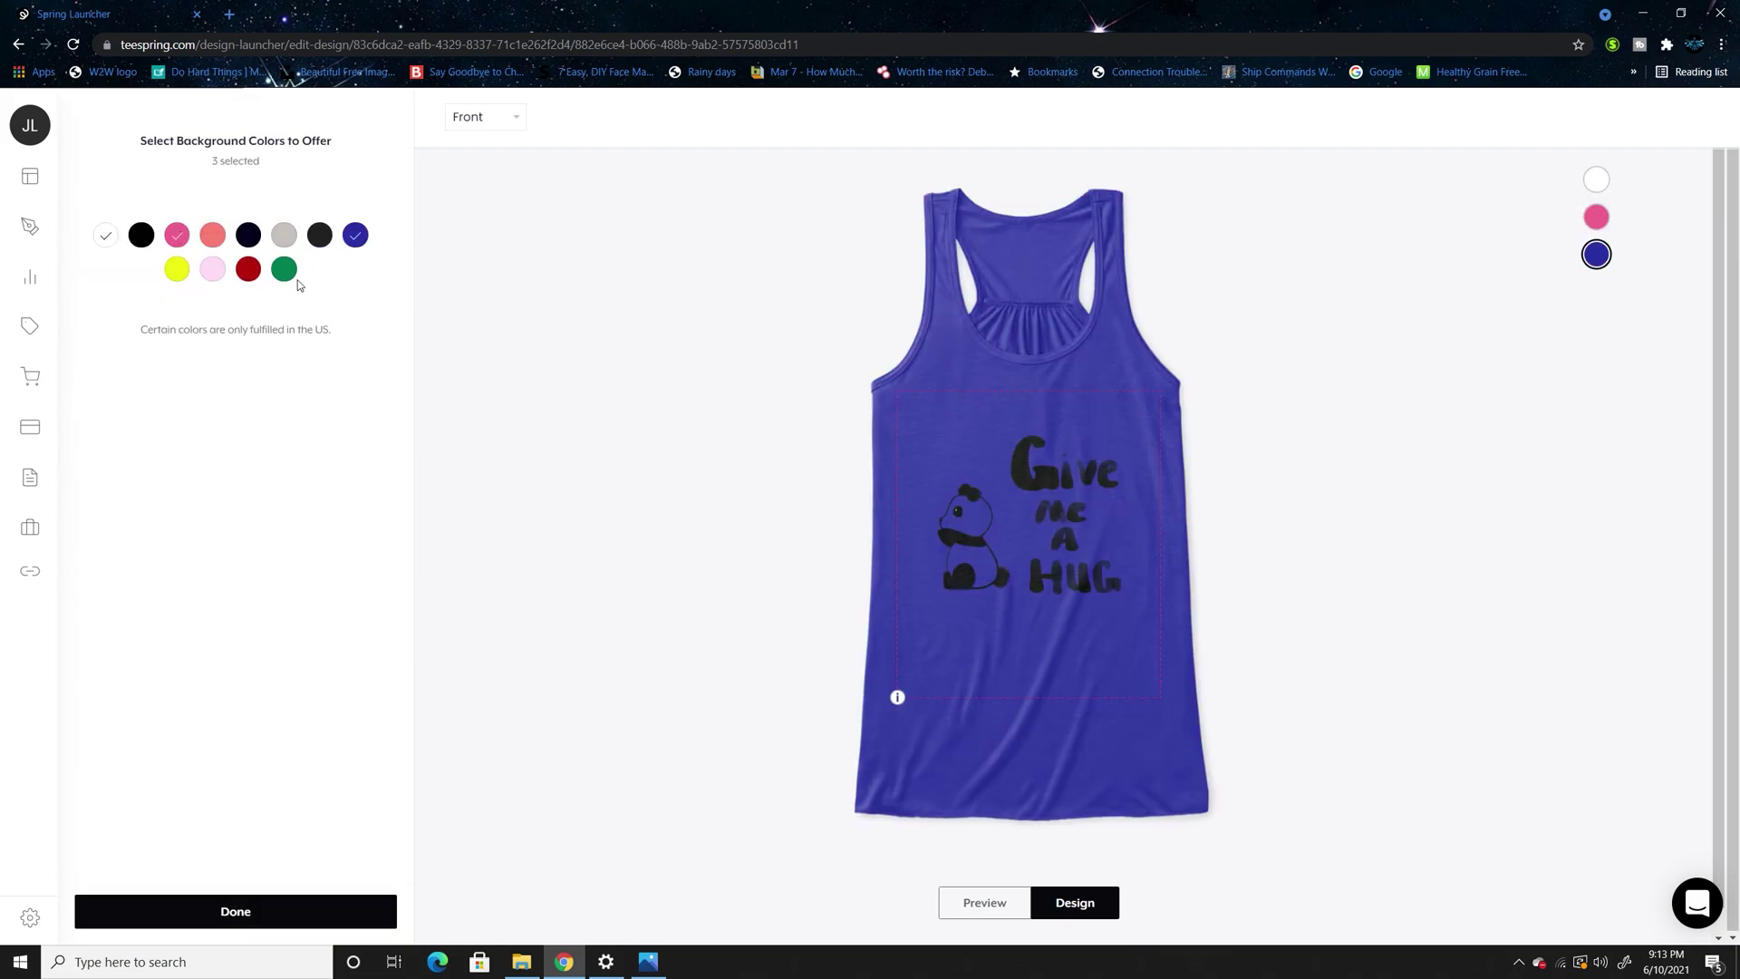
pyautogui.click(213, 271)
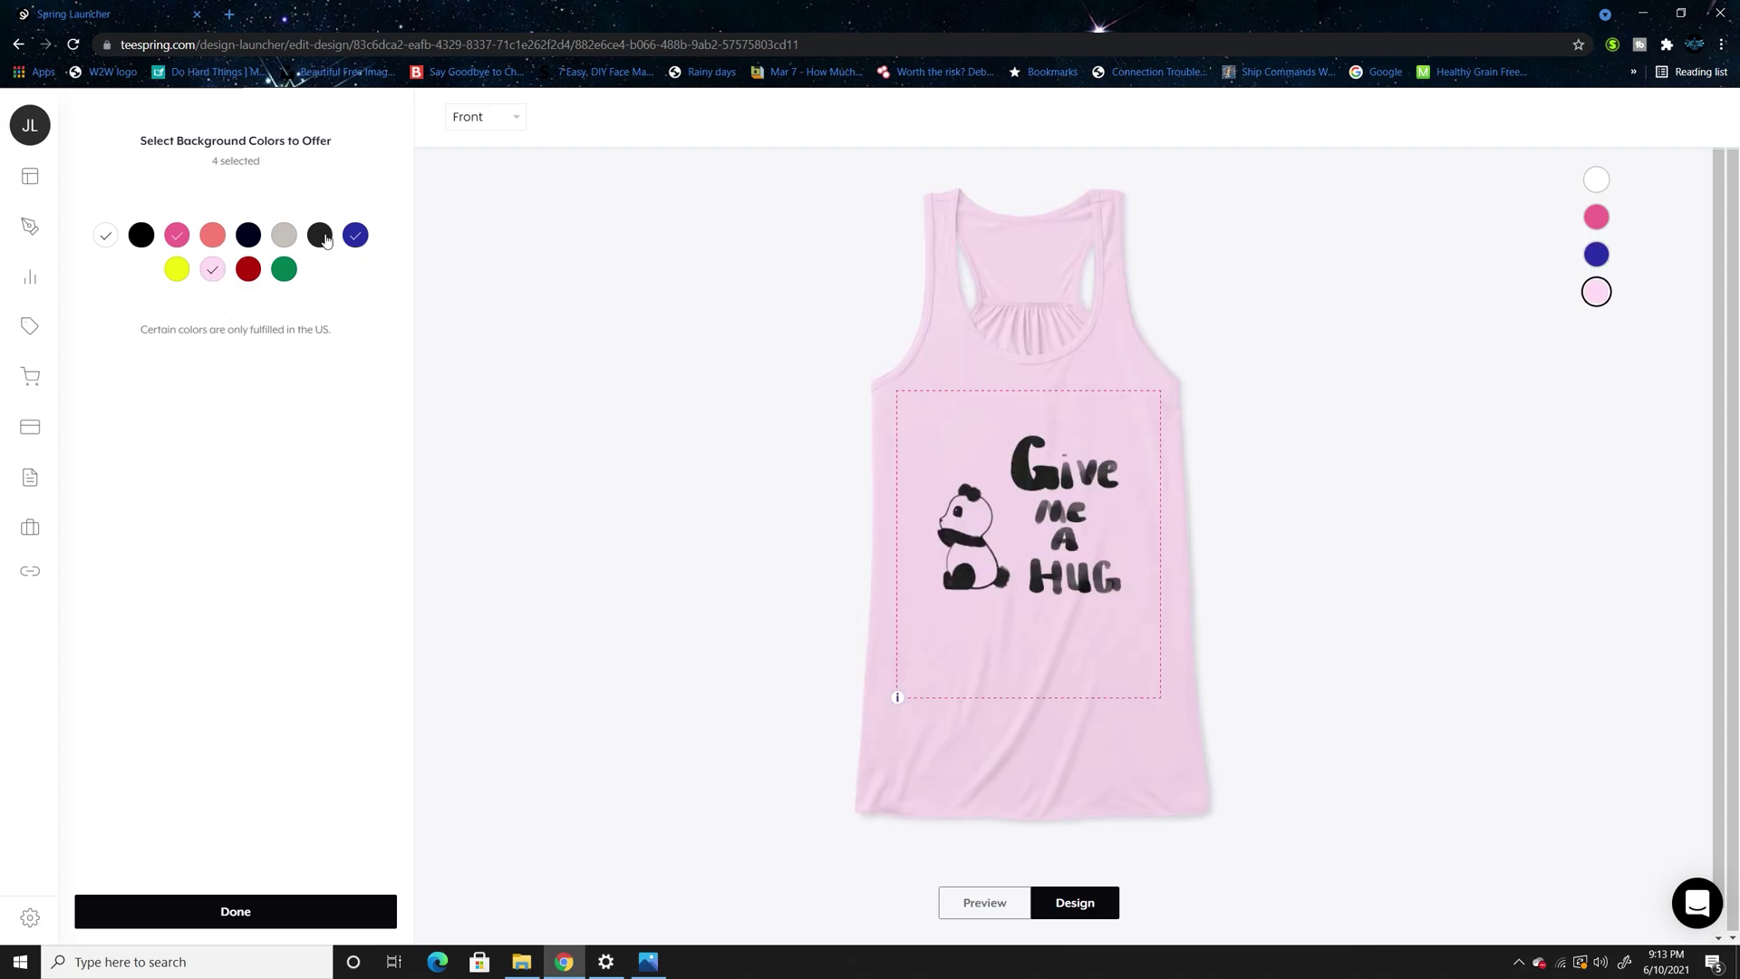
pyautogui.click(212, 237)
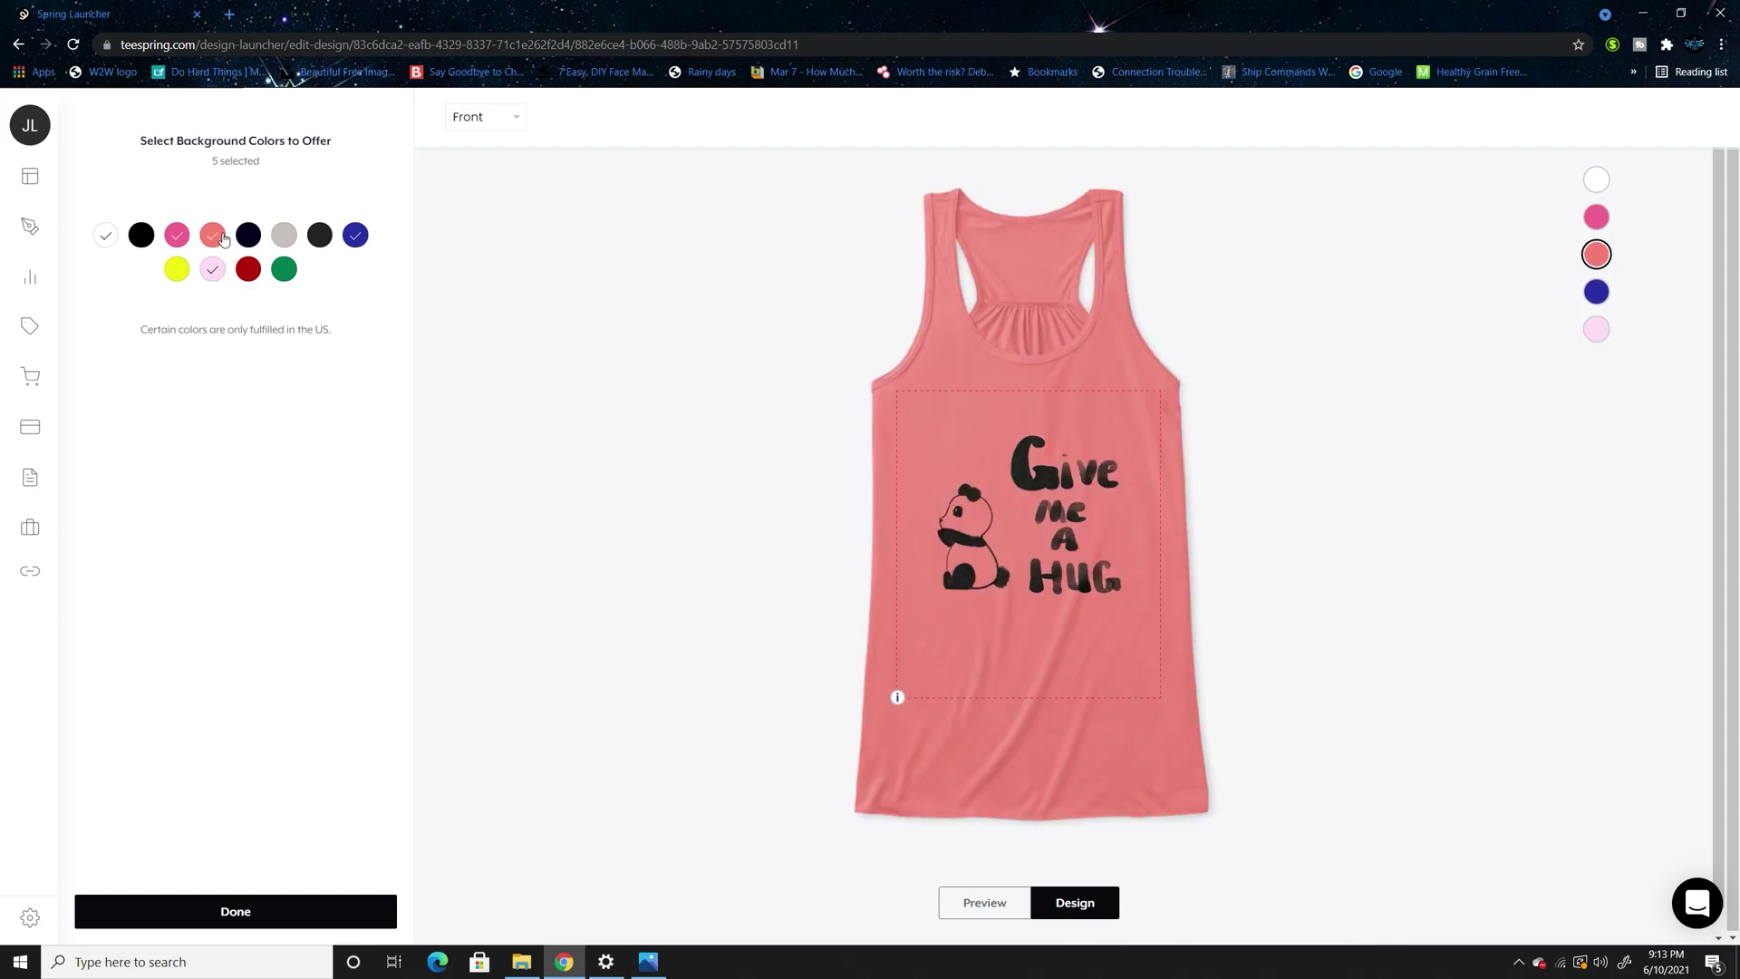
pyautogui.click(296, 911)
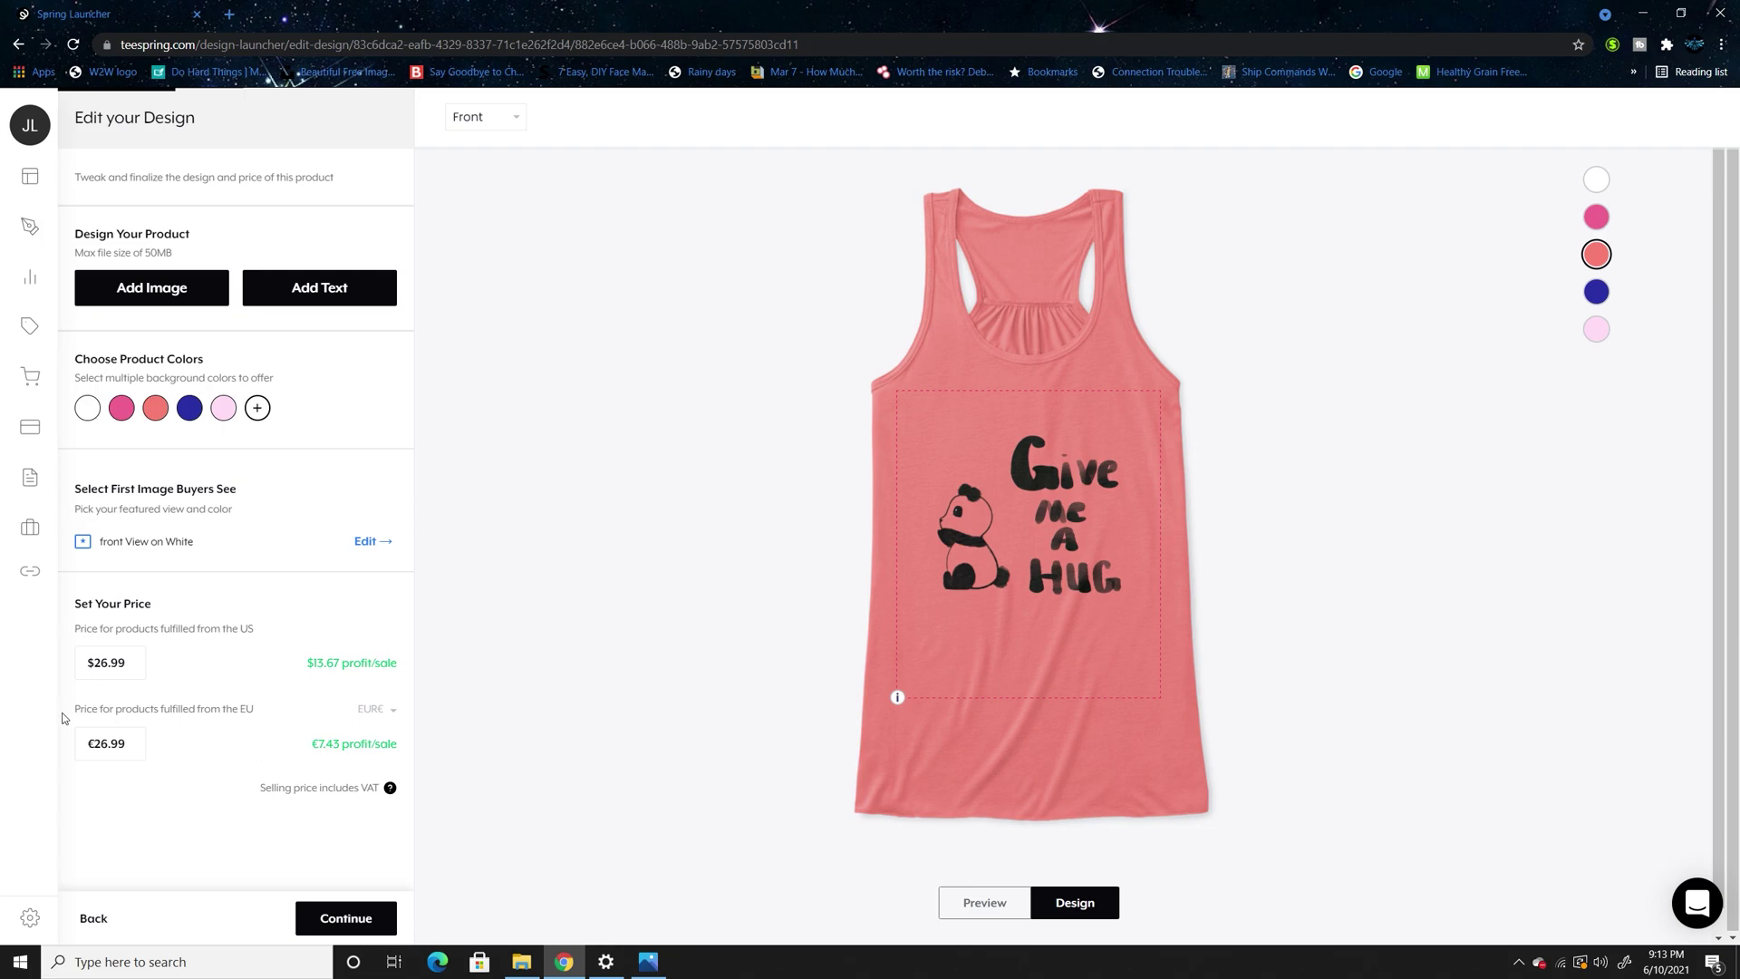
# Set the Women's Flowy Tank Top's prices to $23.99 for the US and €23.99 for the EU, and save the design
pyautogui.press('BackSpace')
pyautogui.write('3')
pyautogui.click(115, 750)
pyautogui.press('BackSpace')
pyautogui.write('3')
pyautogui.click(337, 929)
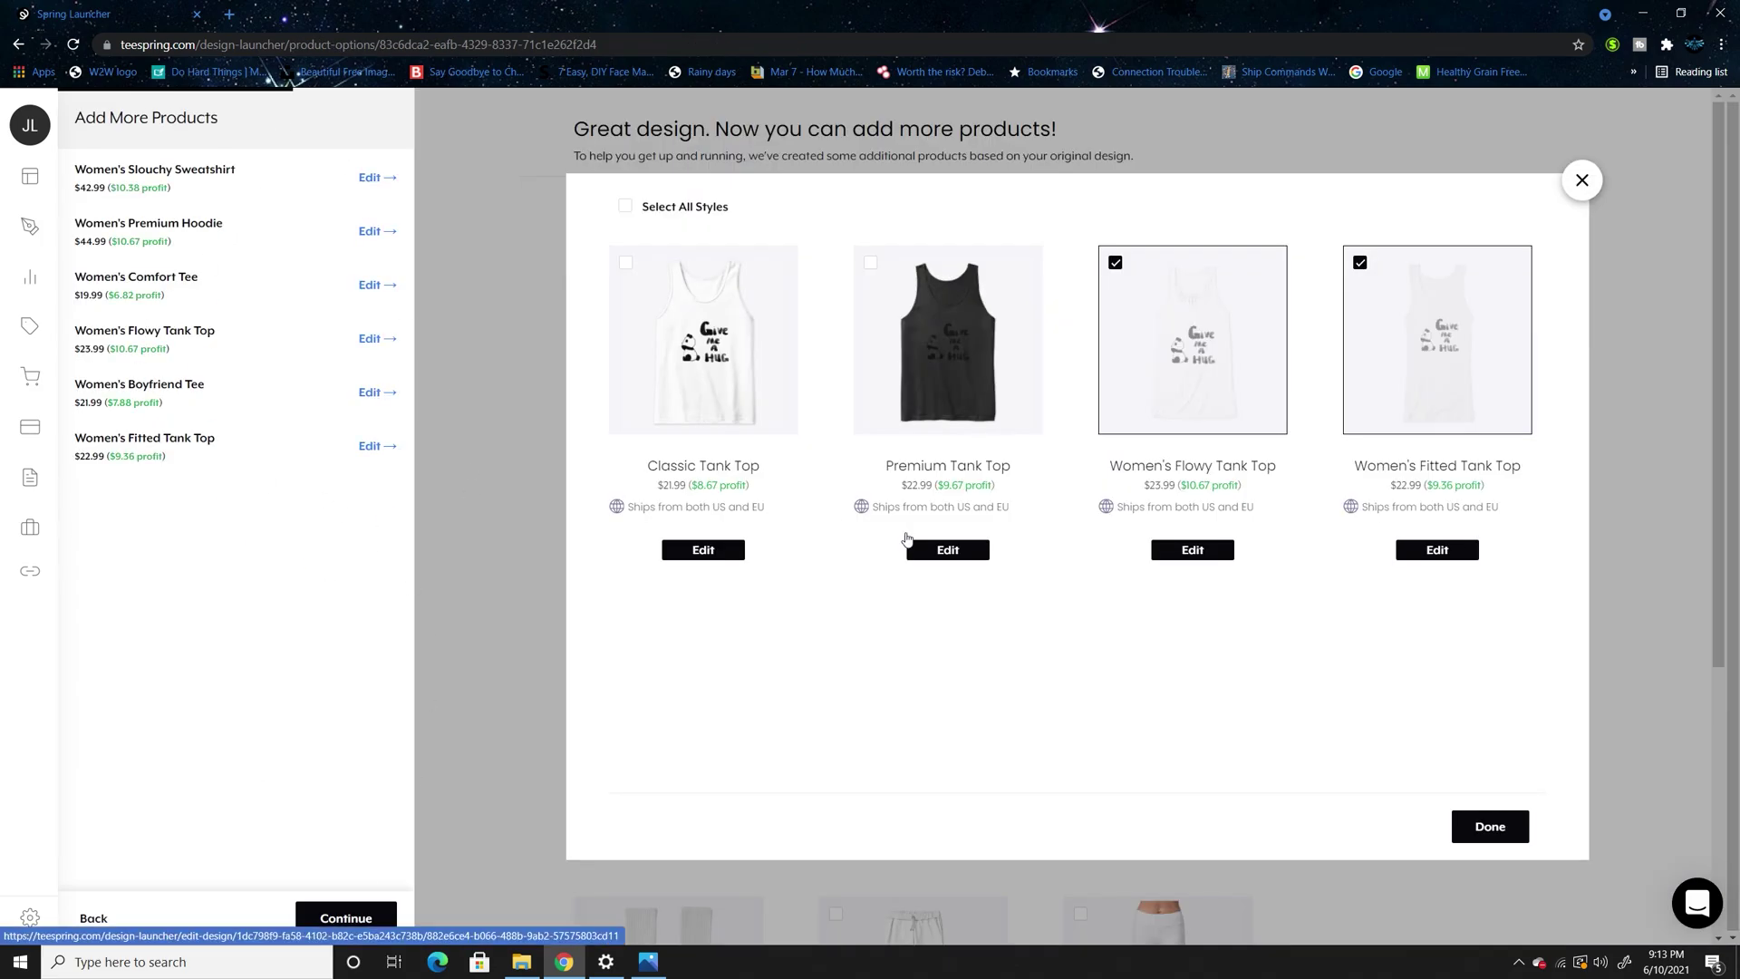
# Finish the tank top style selection and proceed to creating the listing with the chosen products
pyautogui.click(1490, 827)
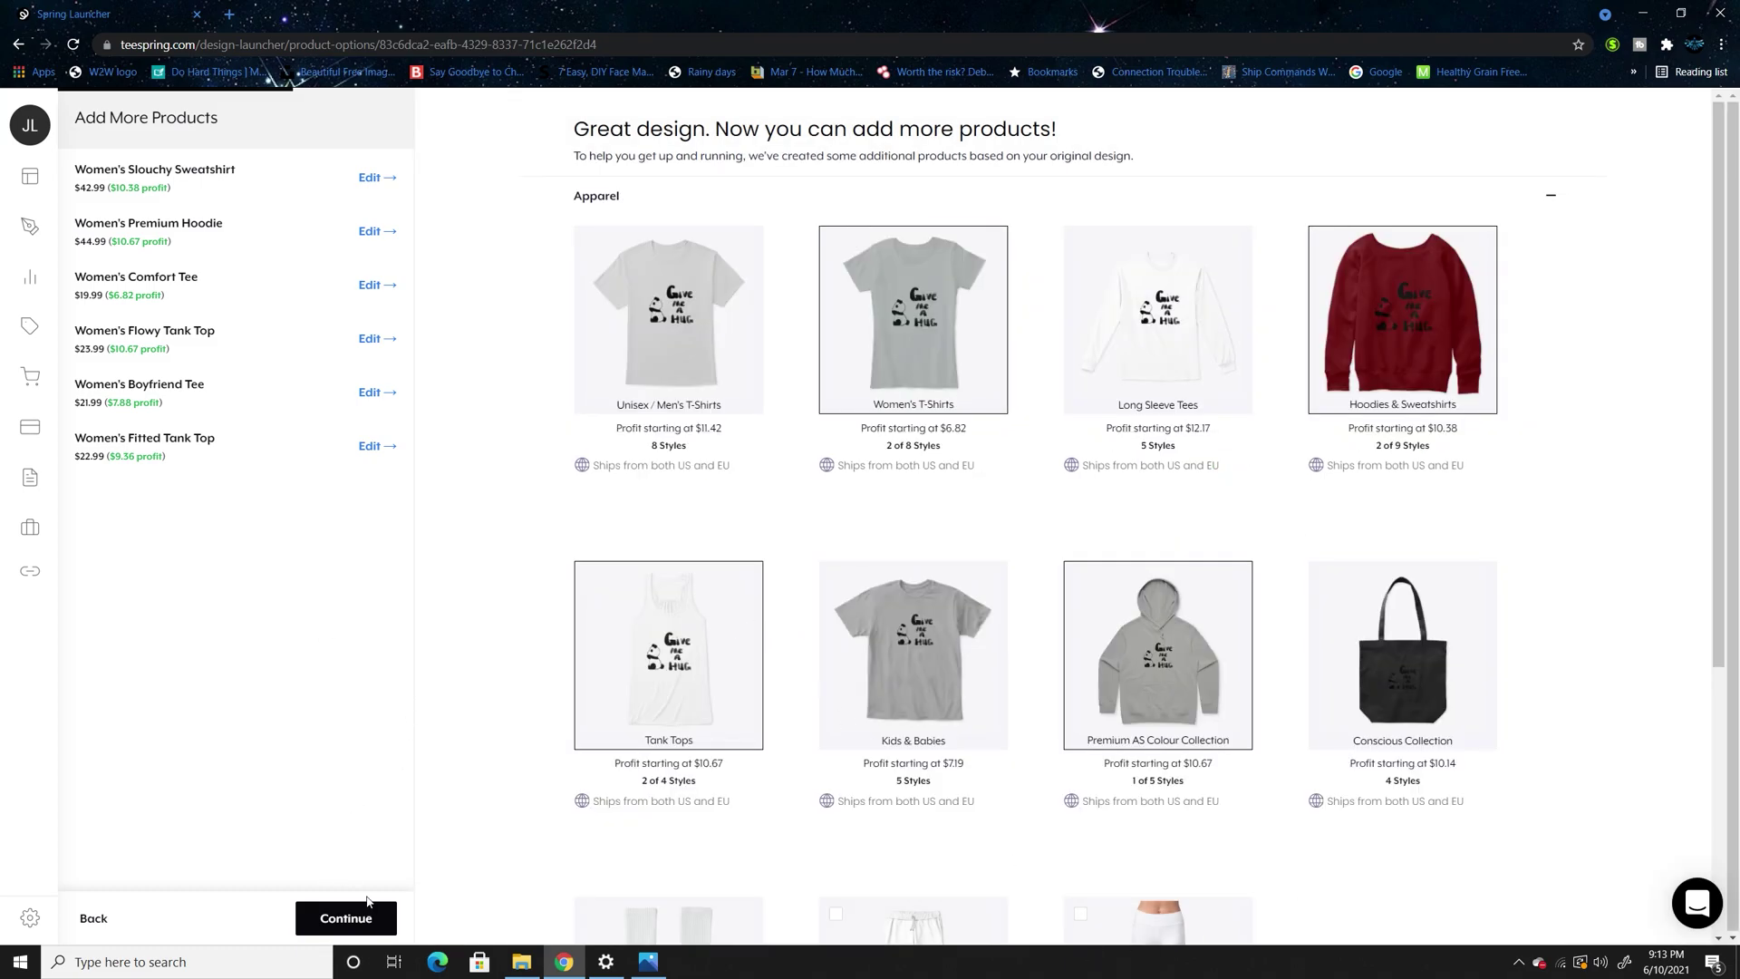
pyautogui.click(343, 920)
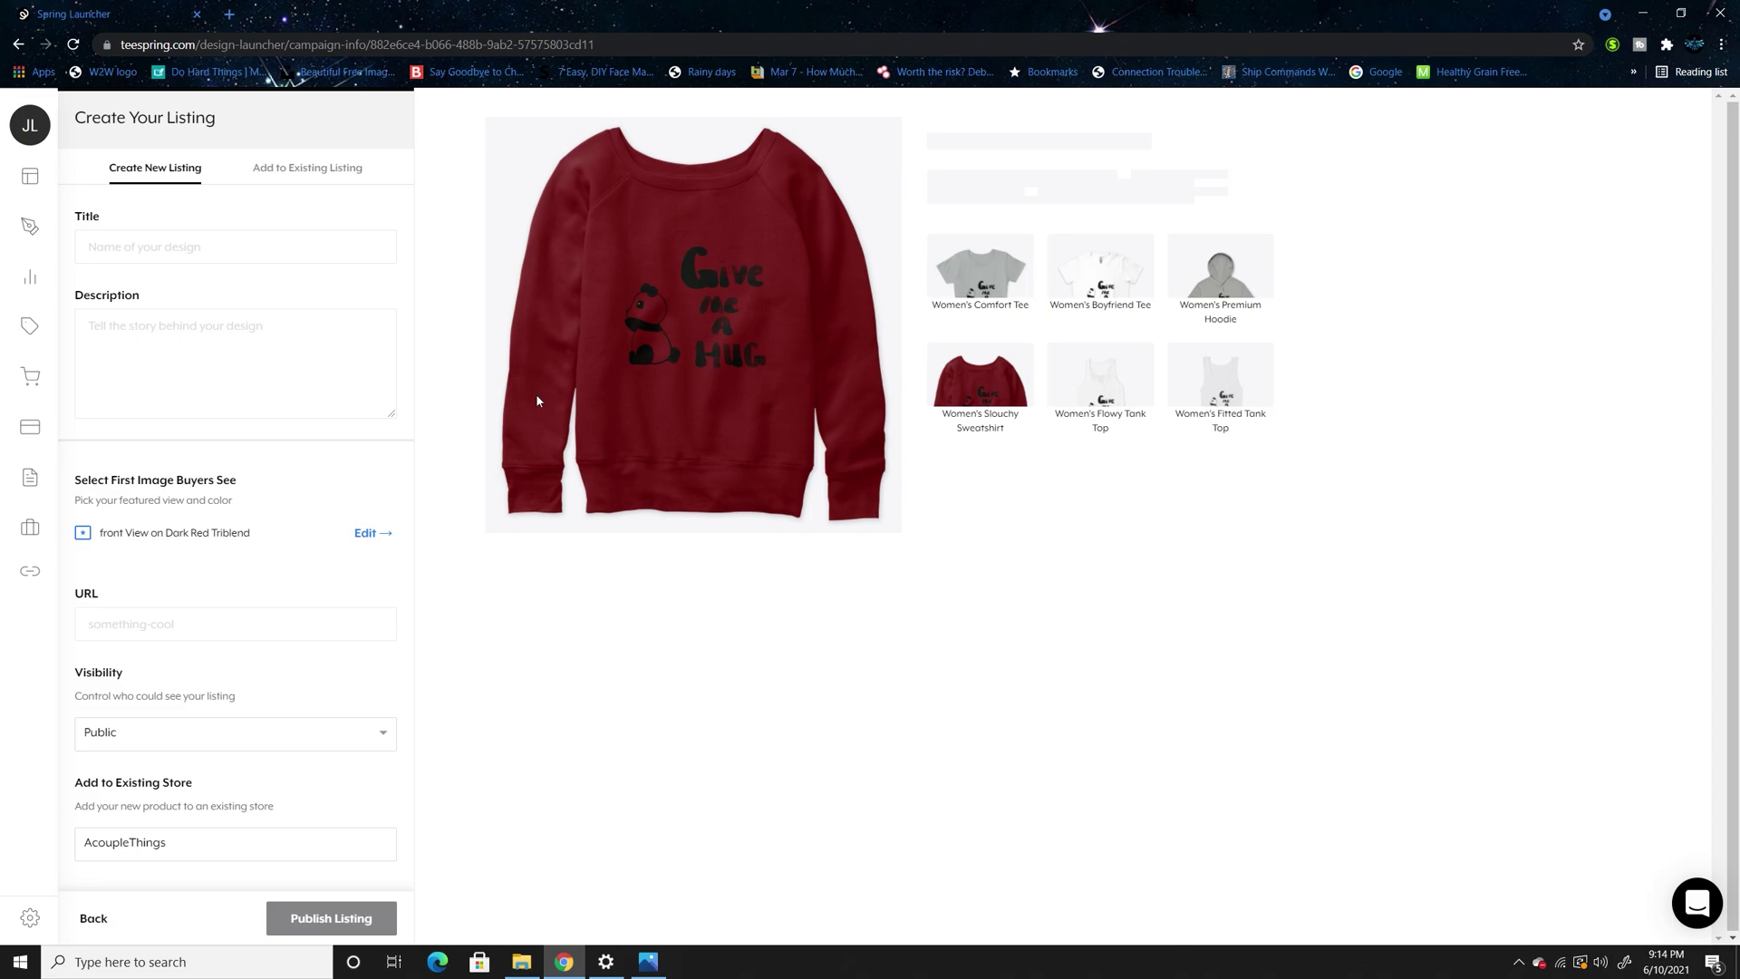
# Feature the front view of the Women's Slouchy Sweatshirt in Blue Triblend as the first image buyers see
pyautogui.click(388, 534)
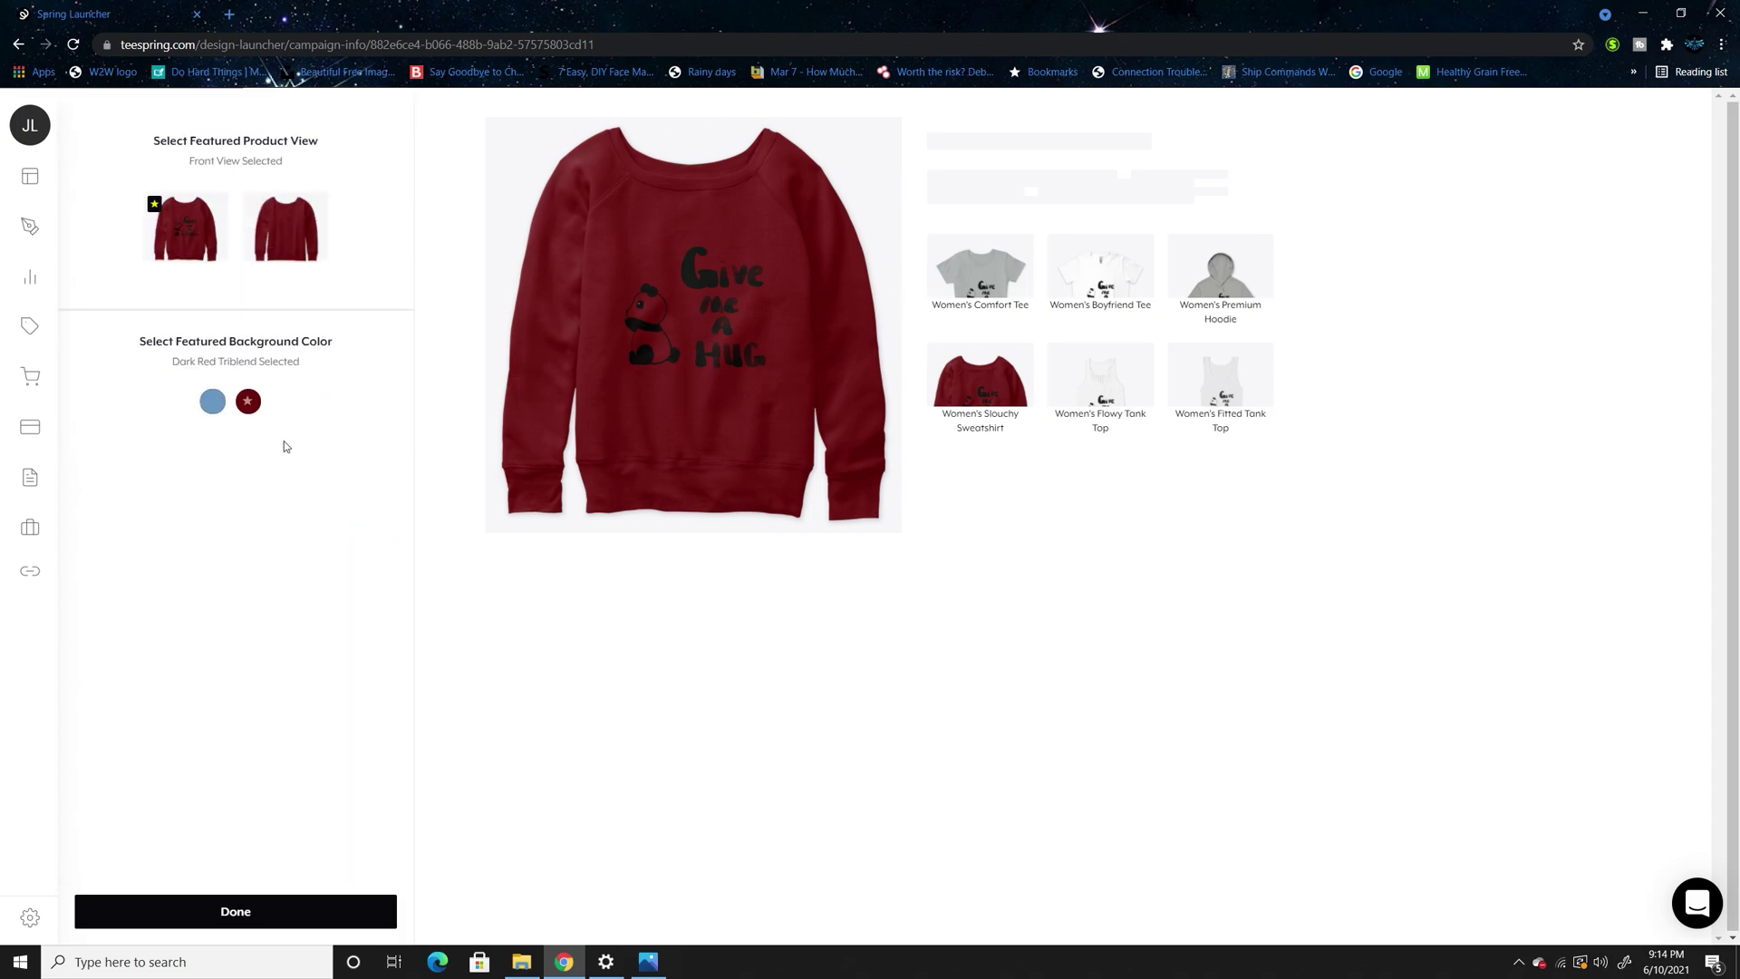
pyautogui.click(214, 402)
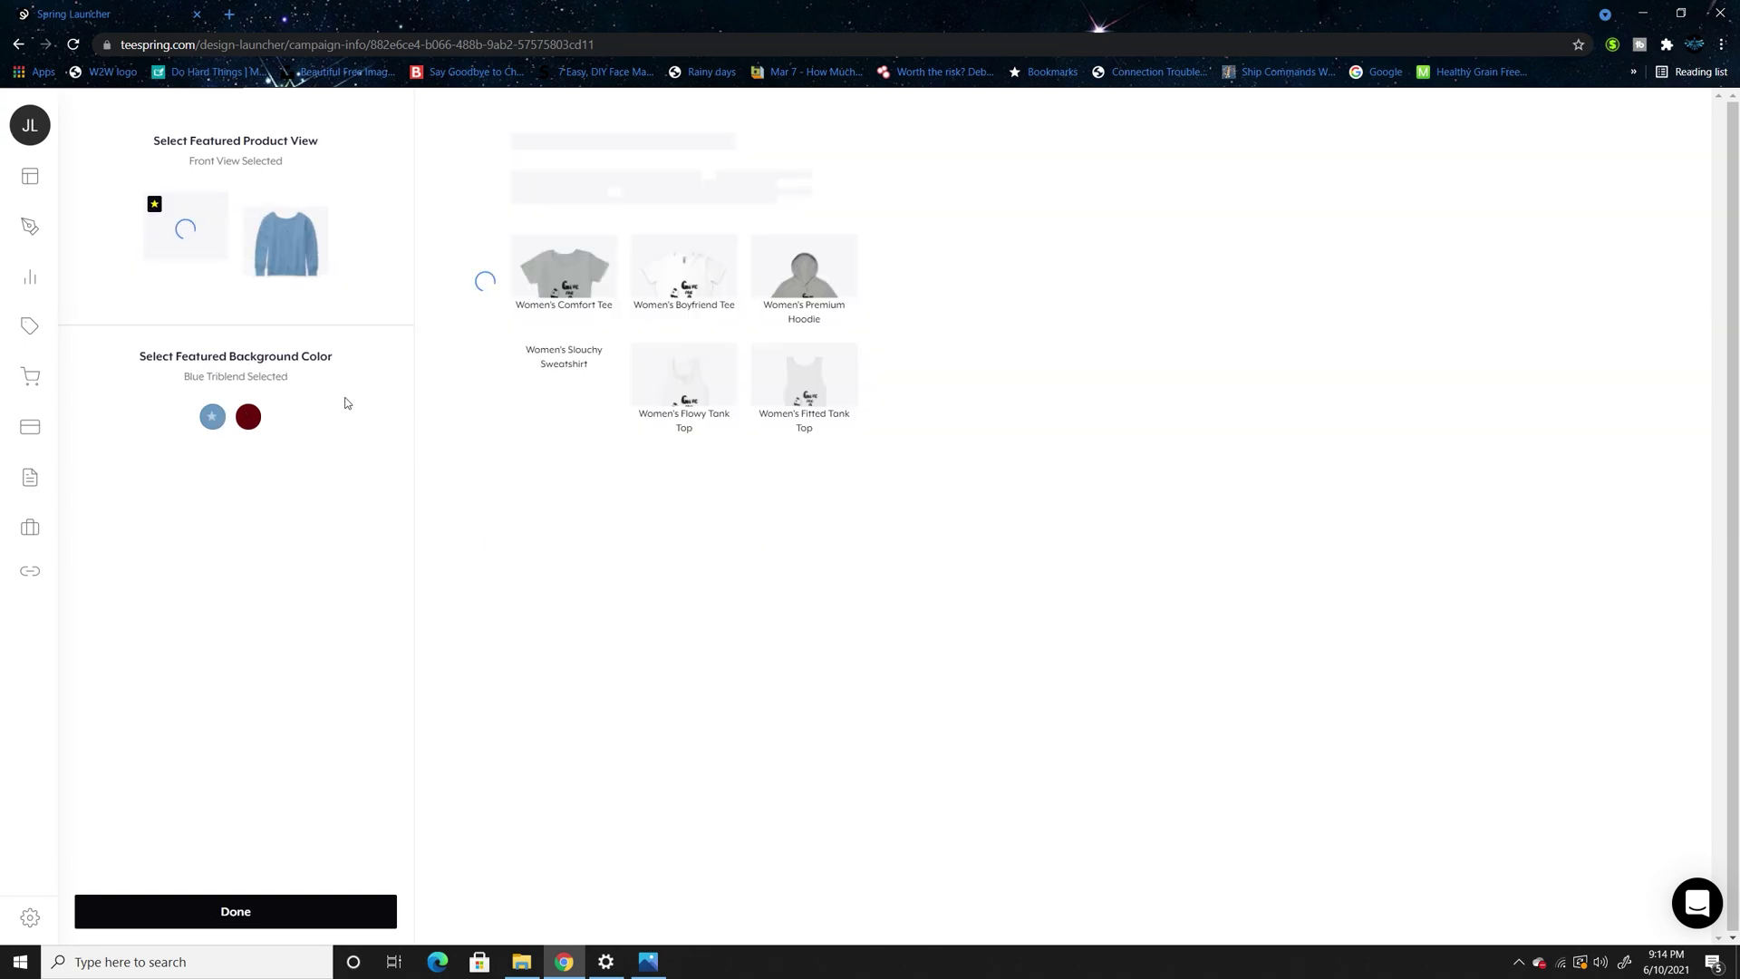
pyautogui.click(324, 912)
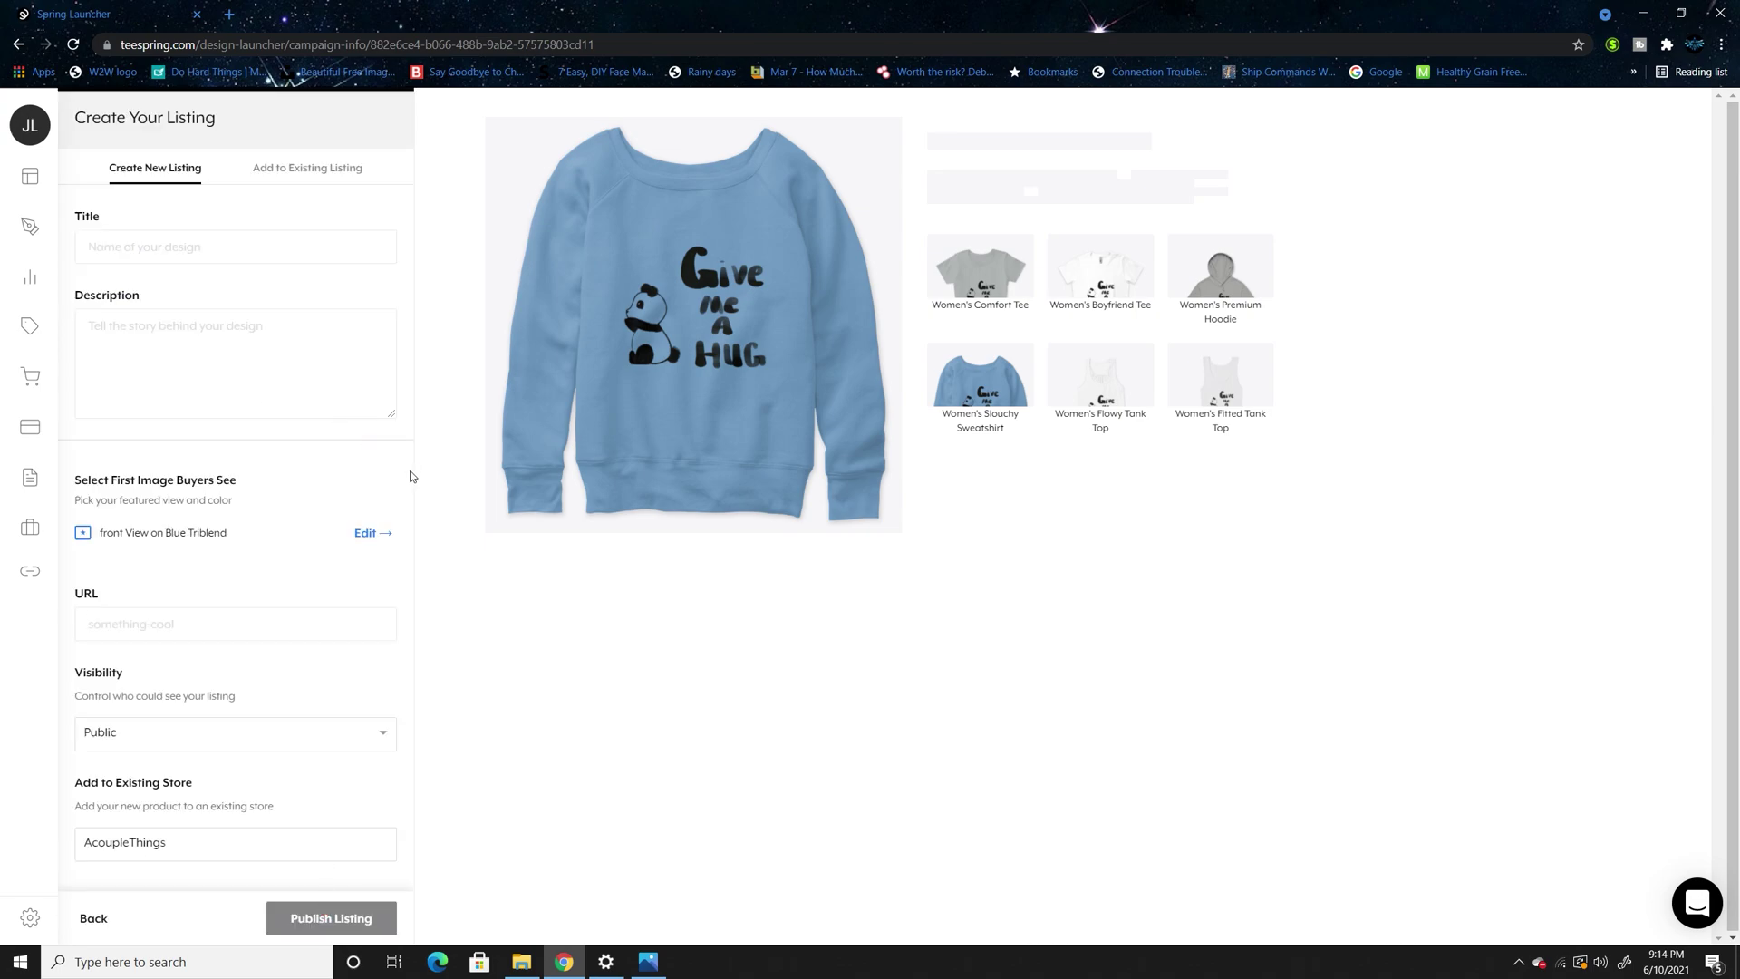
# Set the listing's URL to "cutepandashirt"
pyautogui.click(164, 249)
pyautogui.click(243, 251)
pyautogui.click(218, 627)
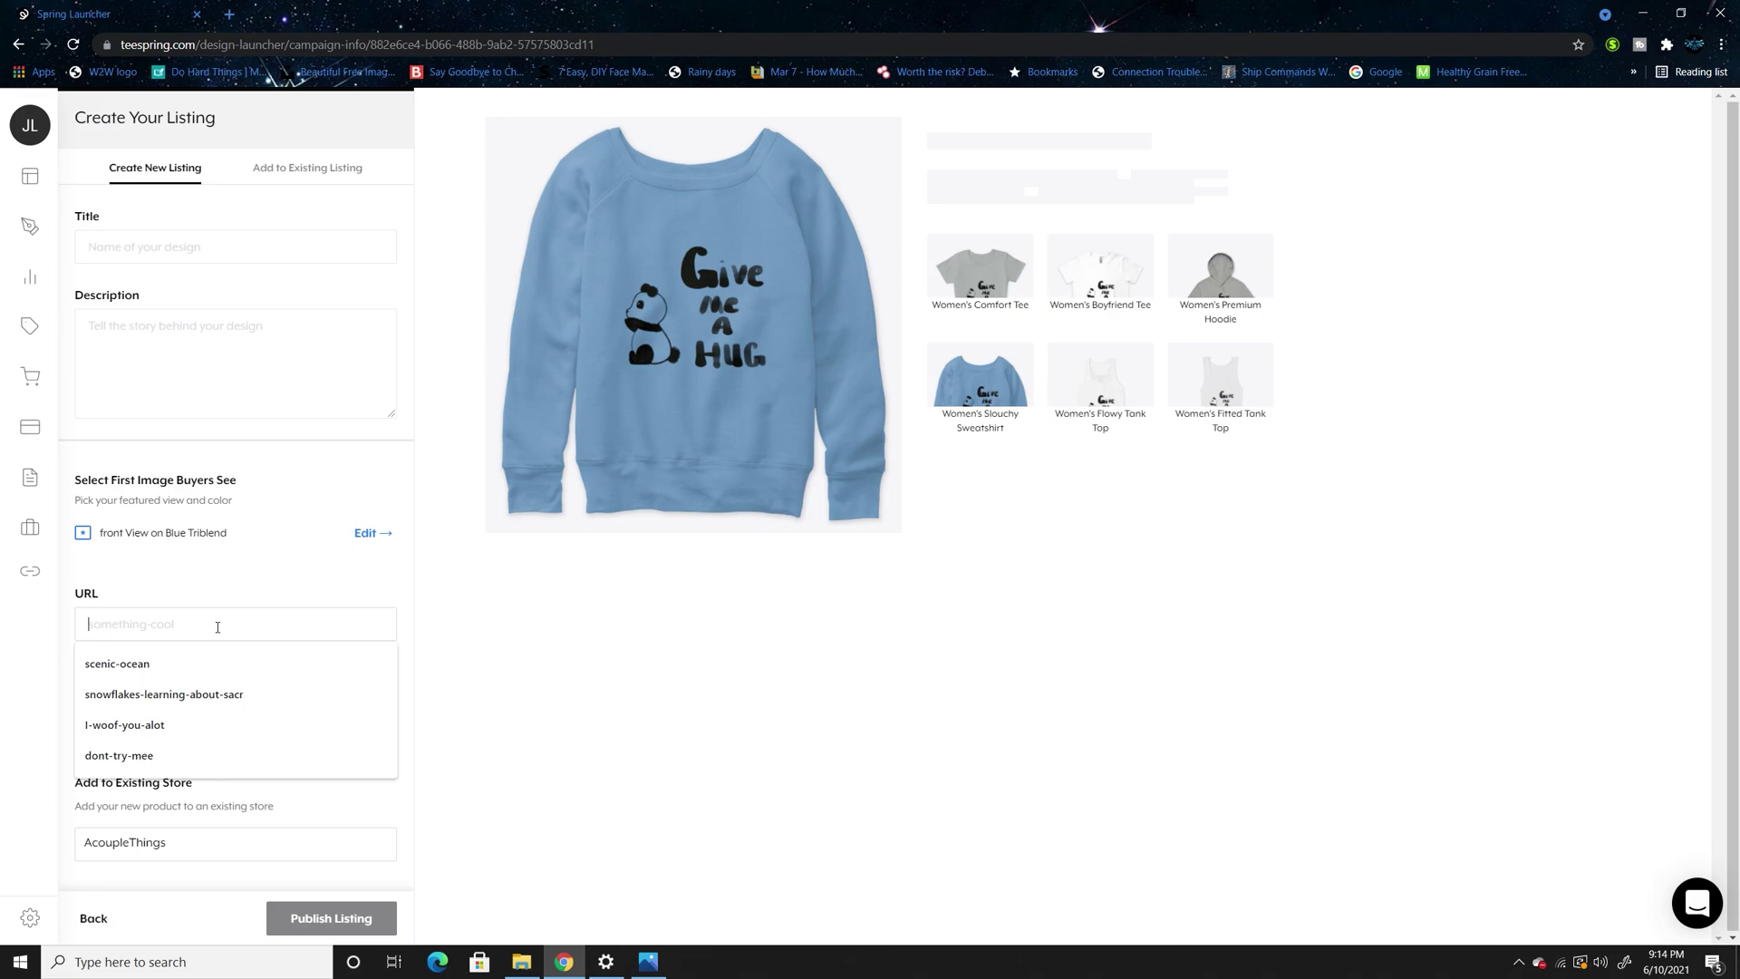
pyautogui.write('cute')
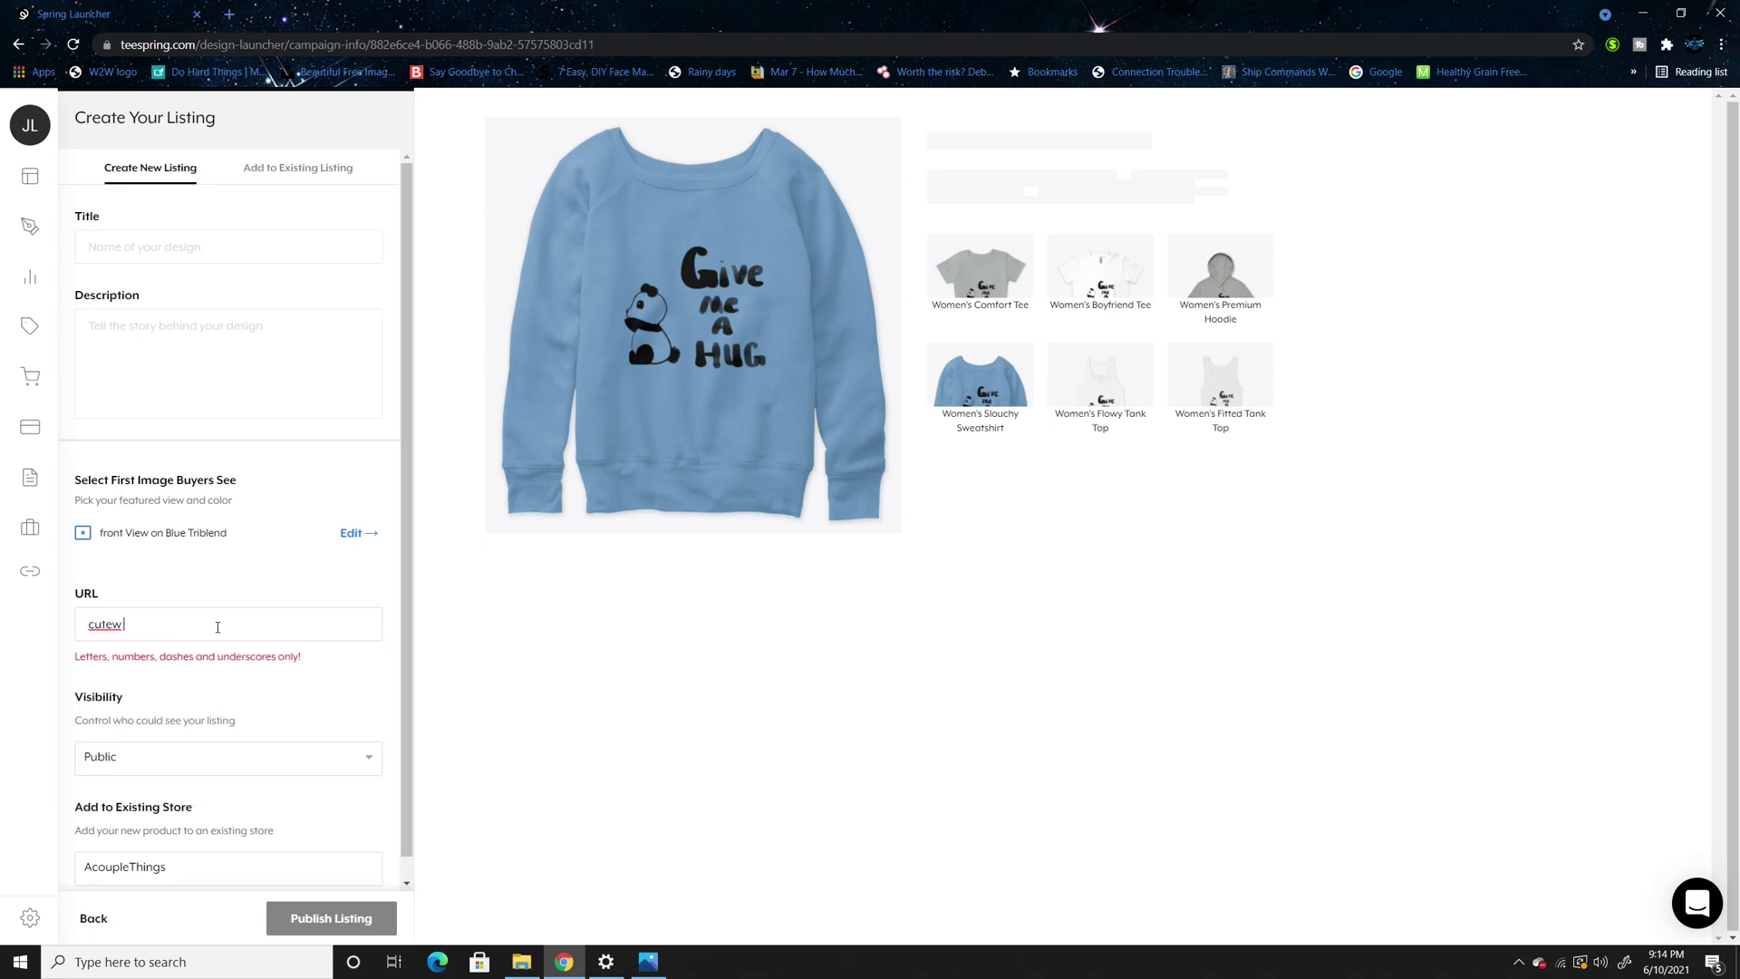
pyautogui.write(' pa')
pyautogui.press('BackSpace')
pyautogui.write('pandashirt')
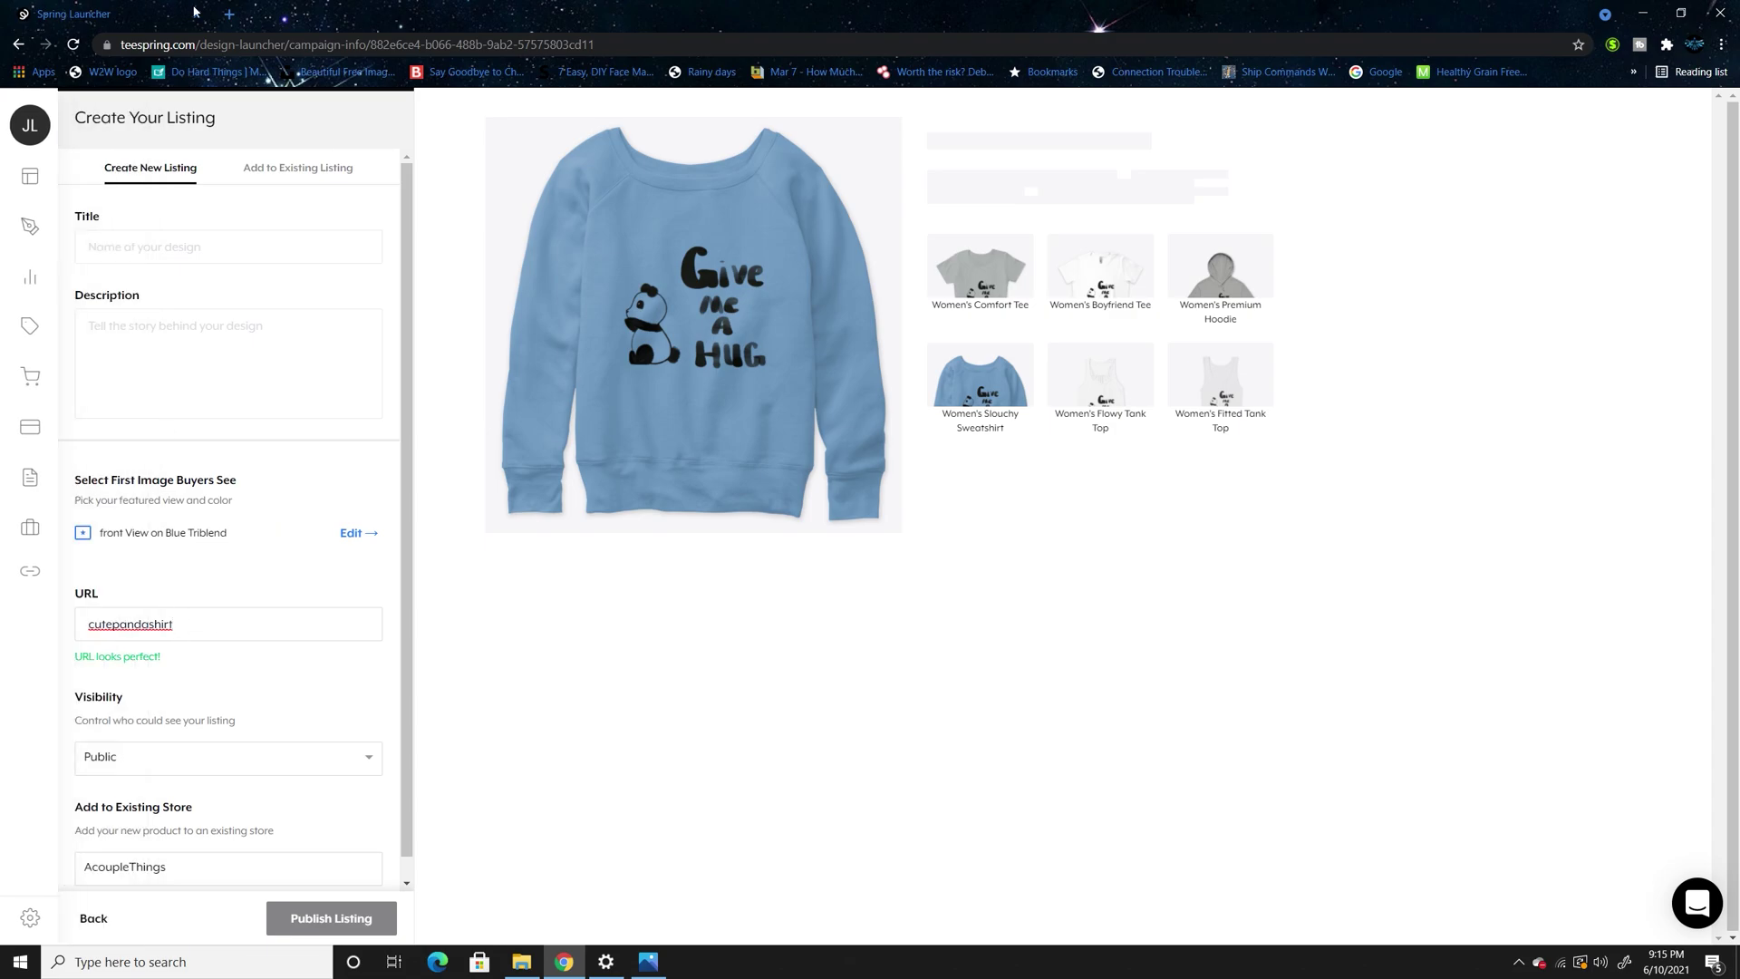
# Search Google for "cute panda shirts" in a new tab, look at the results, and return to the listing form
pyautogui.click(230, 13)
pyautogui.write('c')
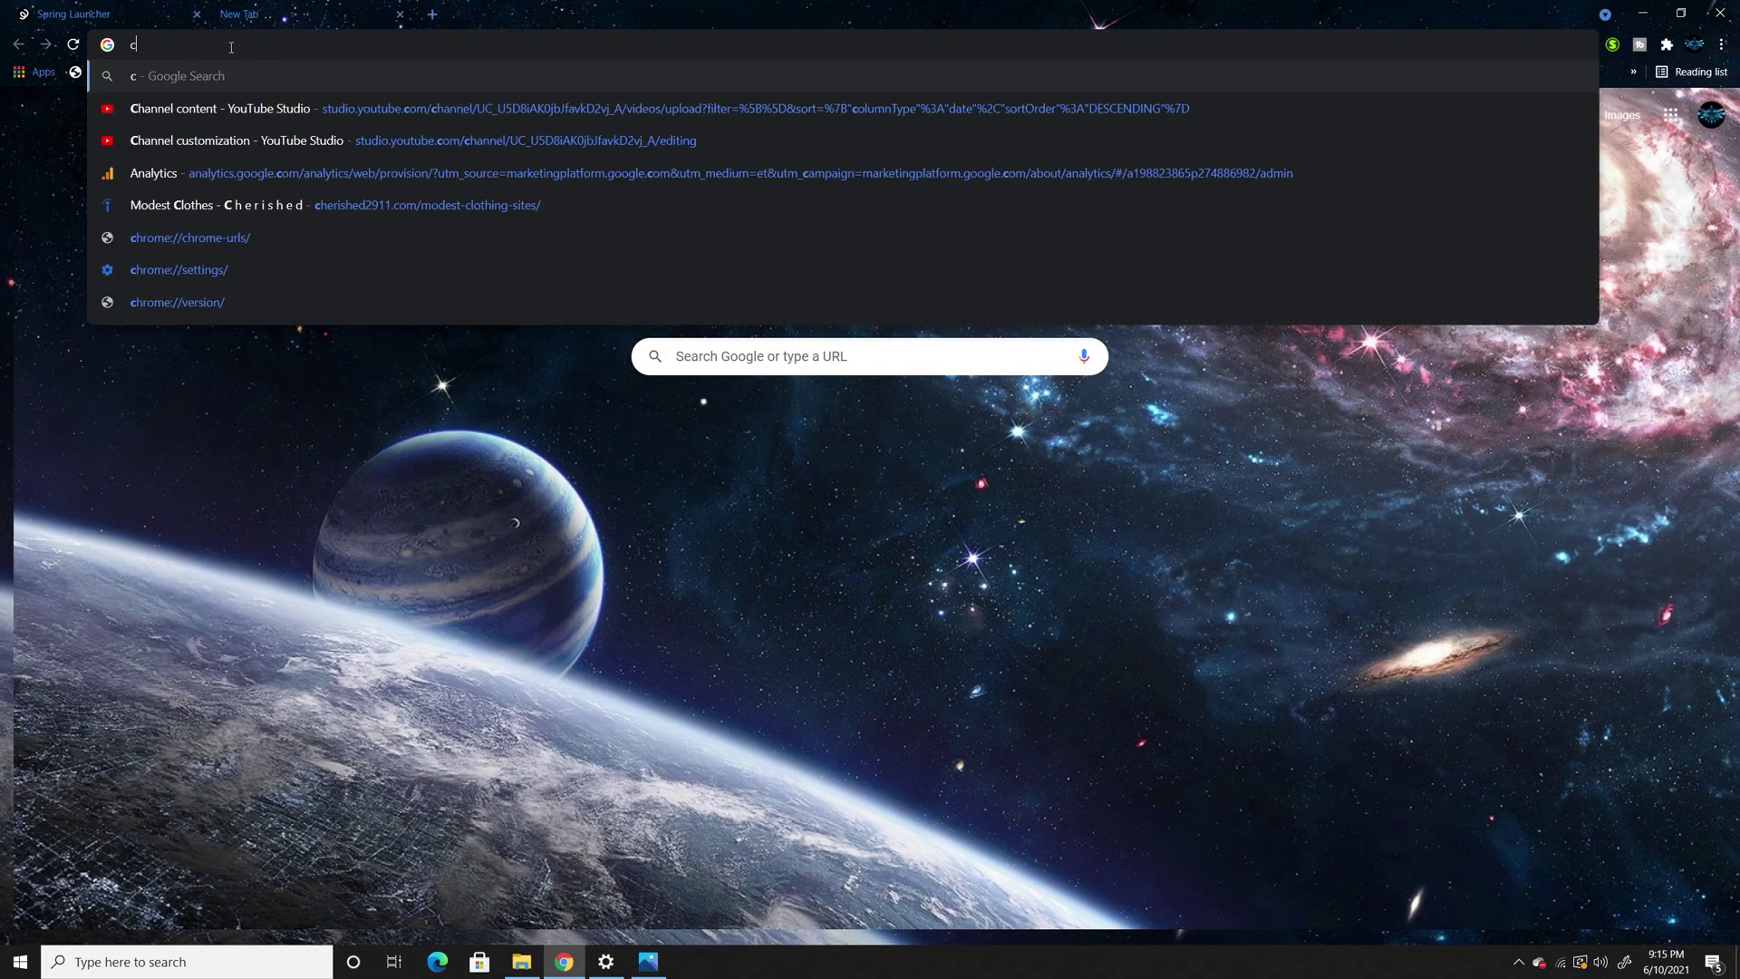
pyautogui.write('ute panda shirt')
pyautogui.press('Return')
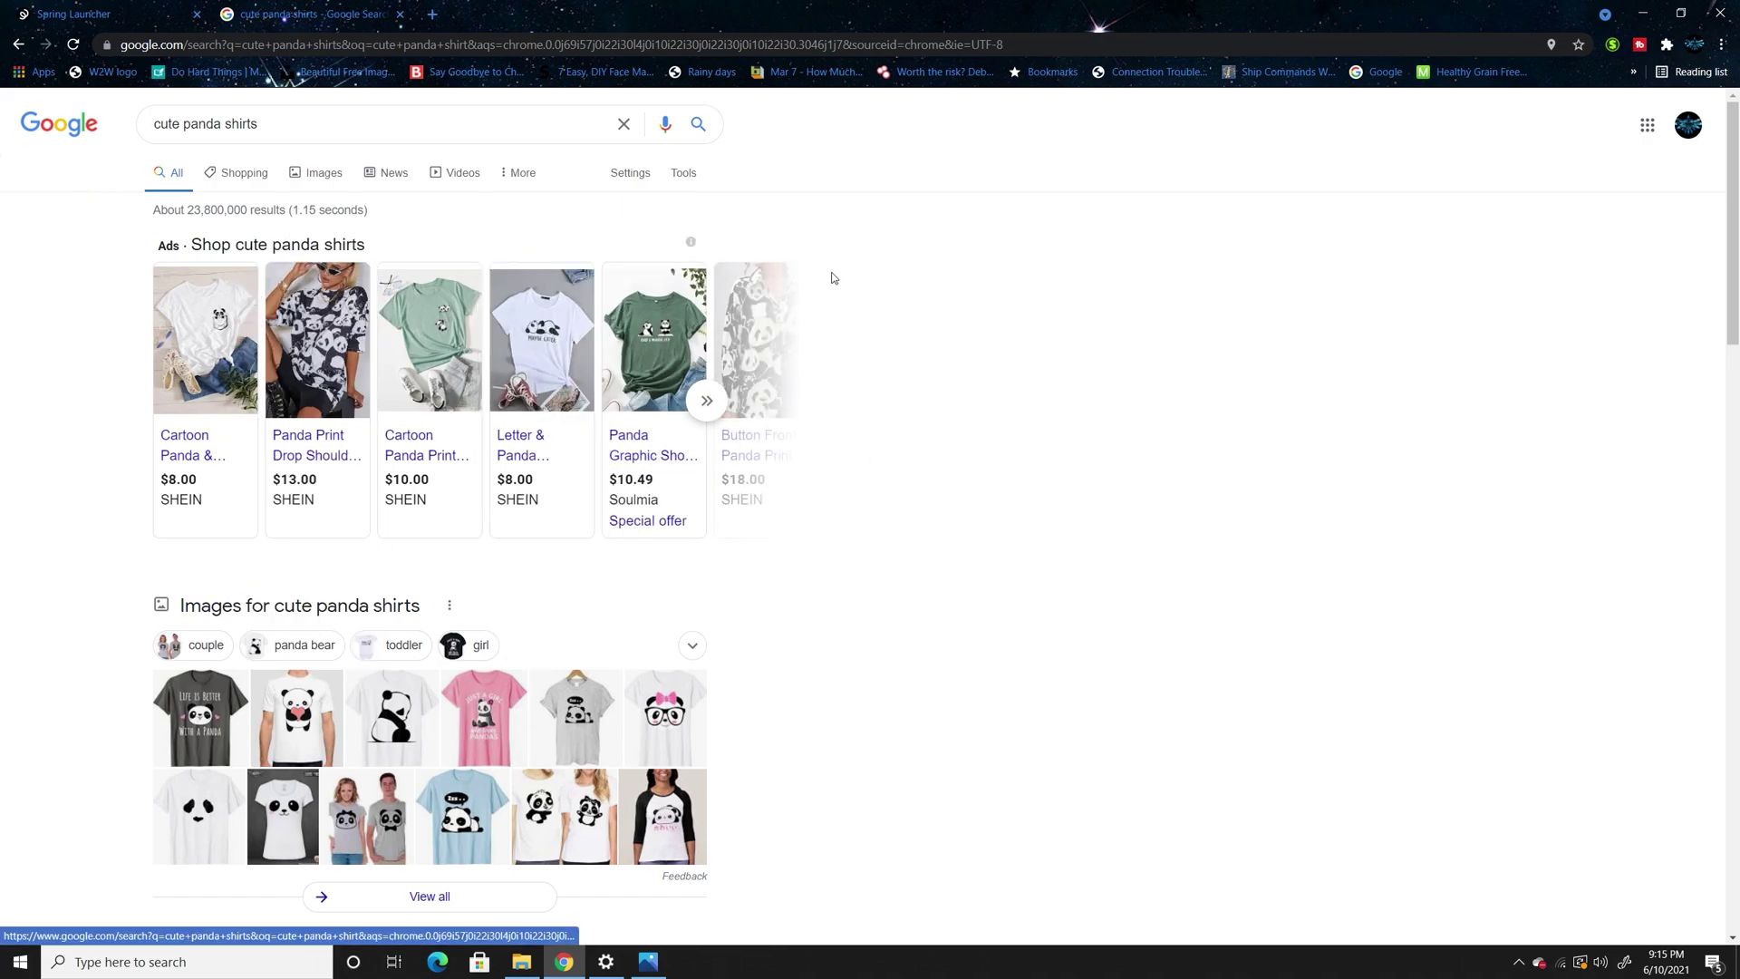
pyautogui.moveTo(313, 265)
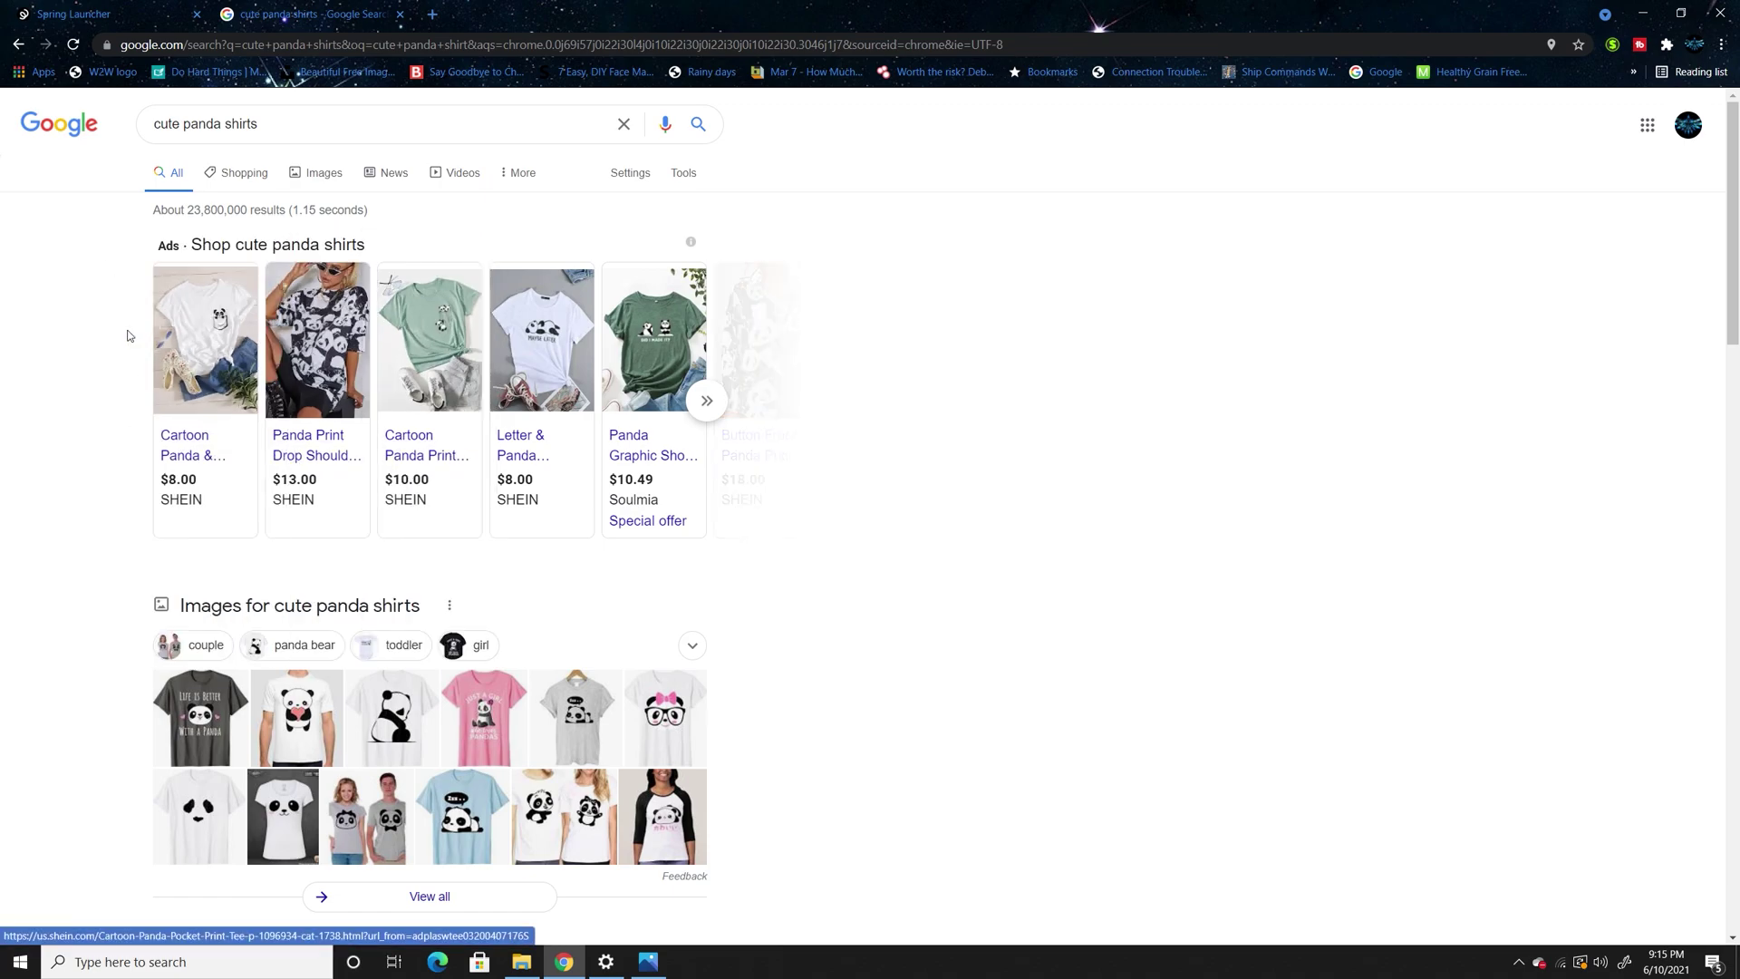
pyautogui.click(400, 15)
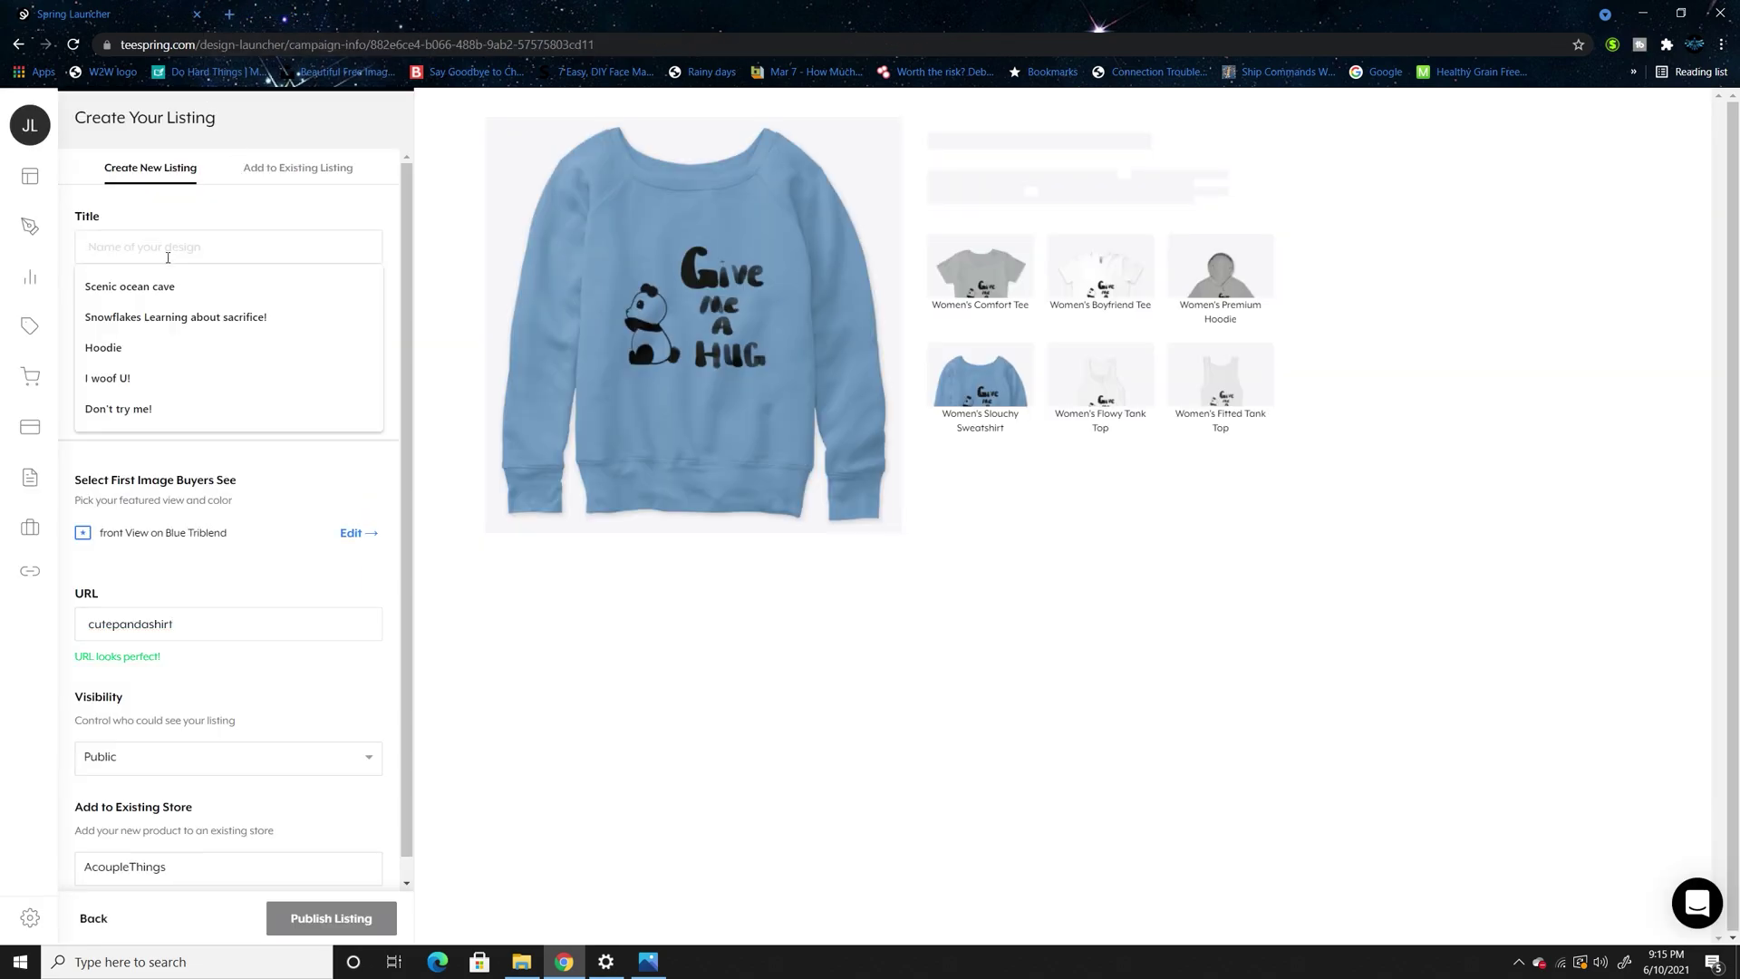
# Title the listing "Cute Panda Shirt!"
pyautogui.write('Cute P')
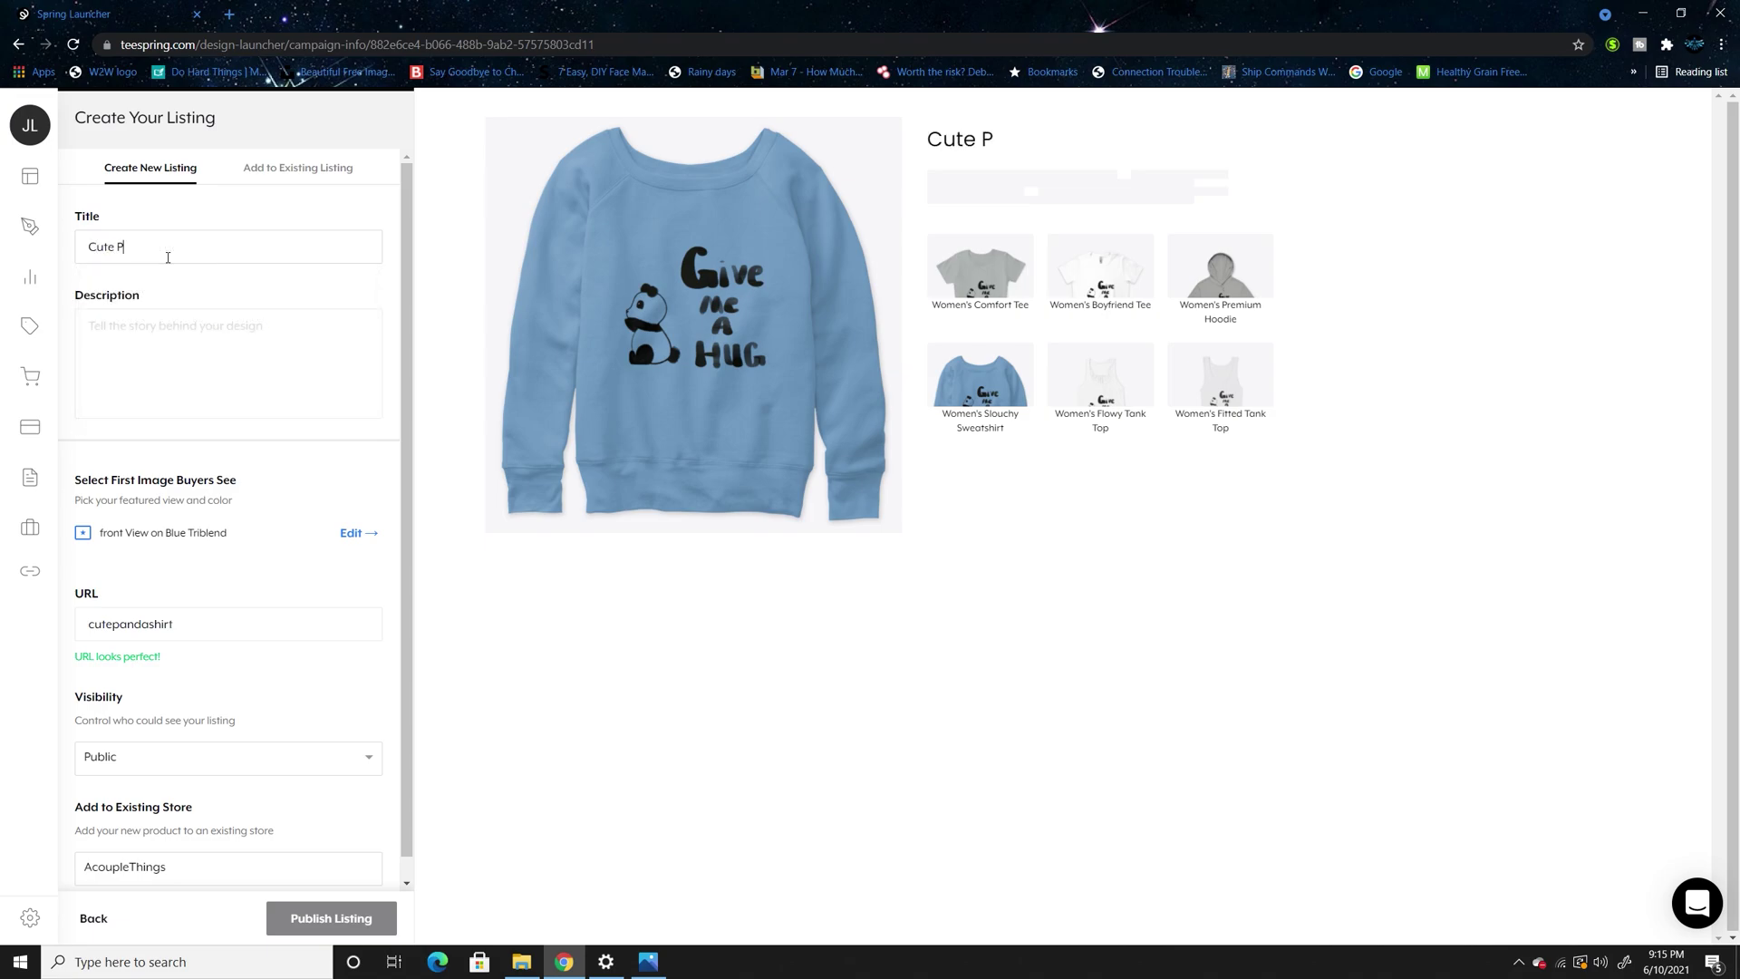
pyautogui.write('anda Shirt!')
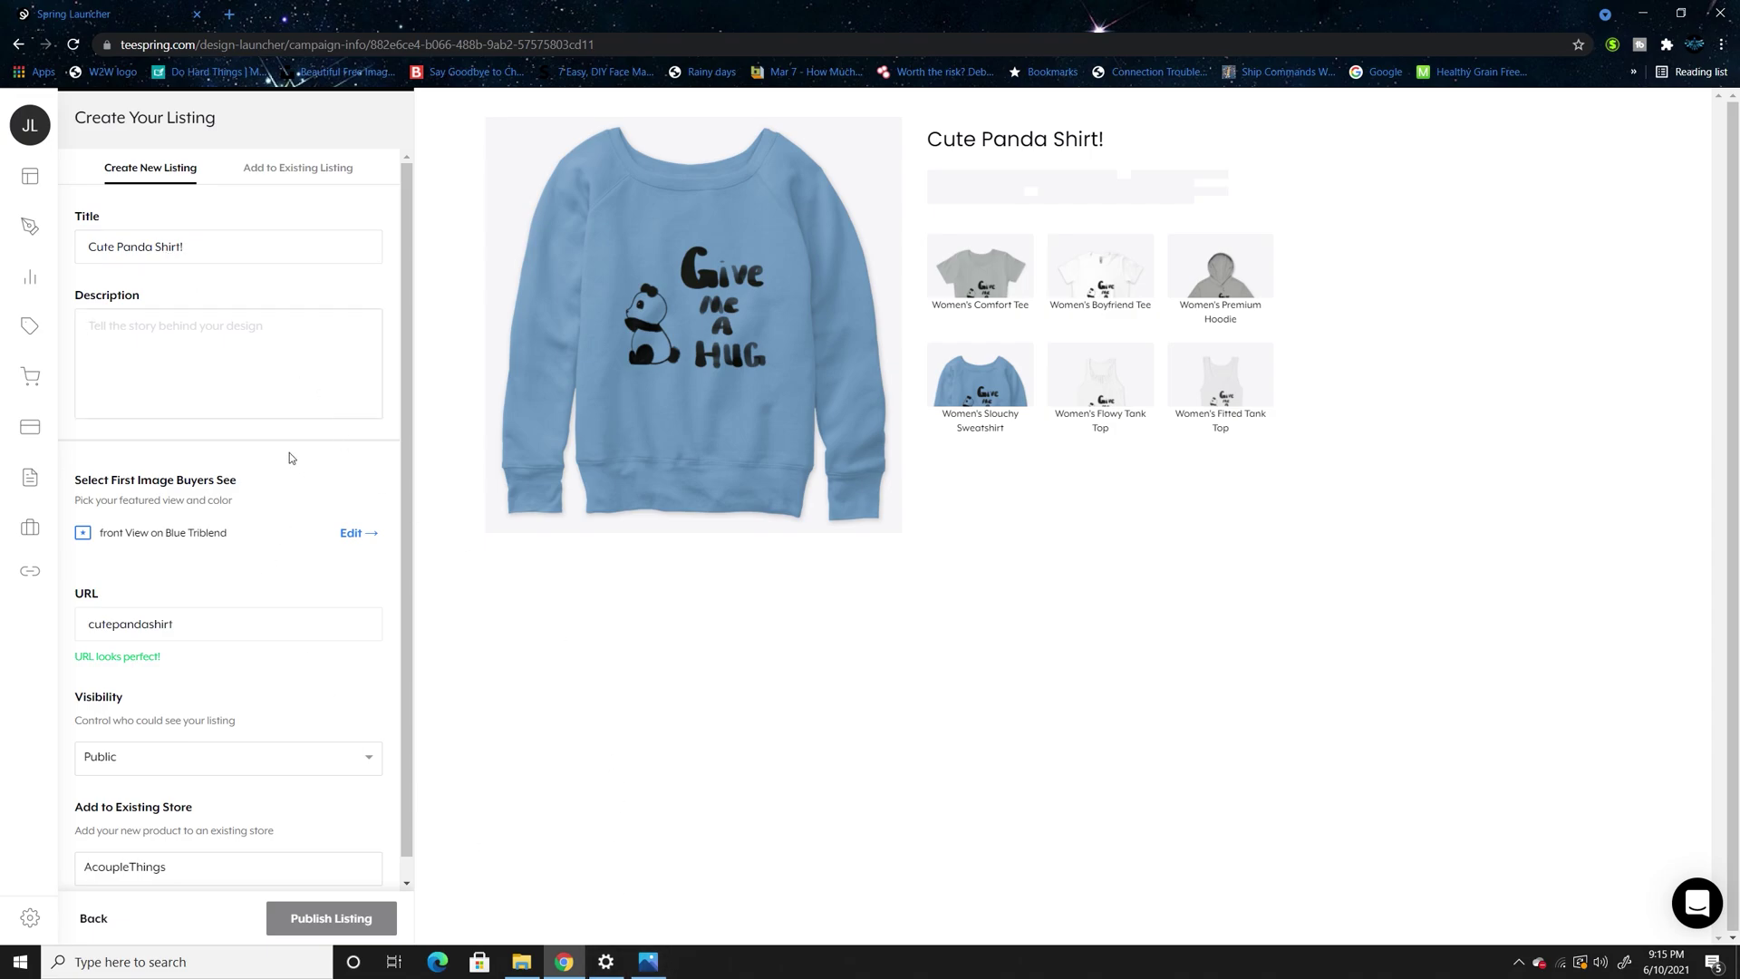
pyautogui.moveTo(217, 251)
pyautogui.mouseDown()
pyautogui.moveTo(97, 261)
pyautogui.moveTo(200, 256)
pyautogui.mouseUp()
# Enter "Your significant other will love this cute panda shirt." as the listing's description
pyautogui.click(194, 343)
pyautogui.write('Your ')
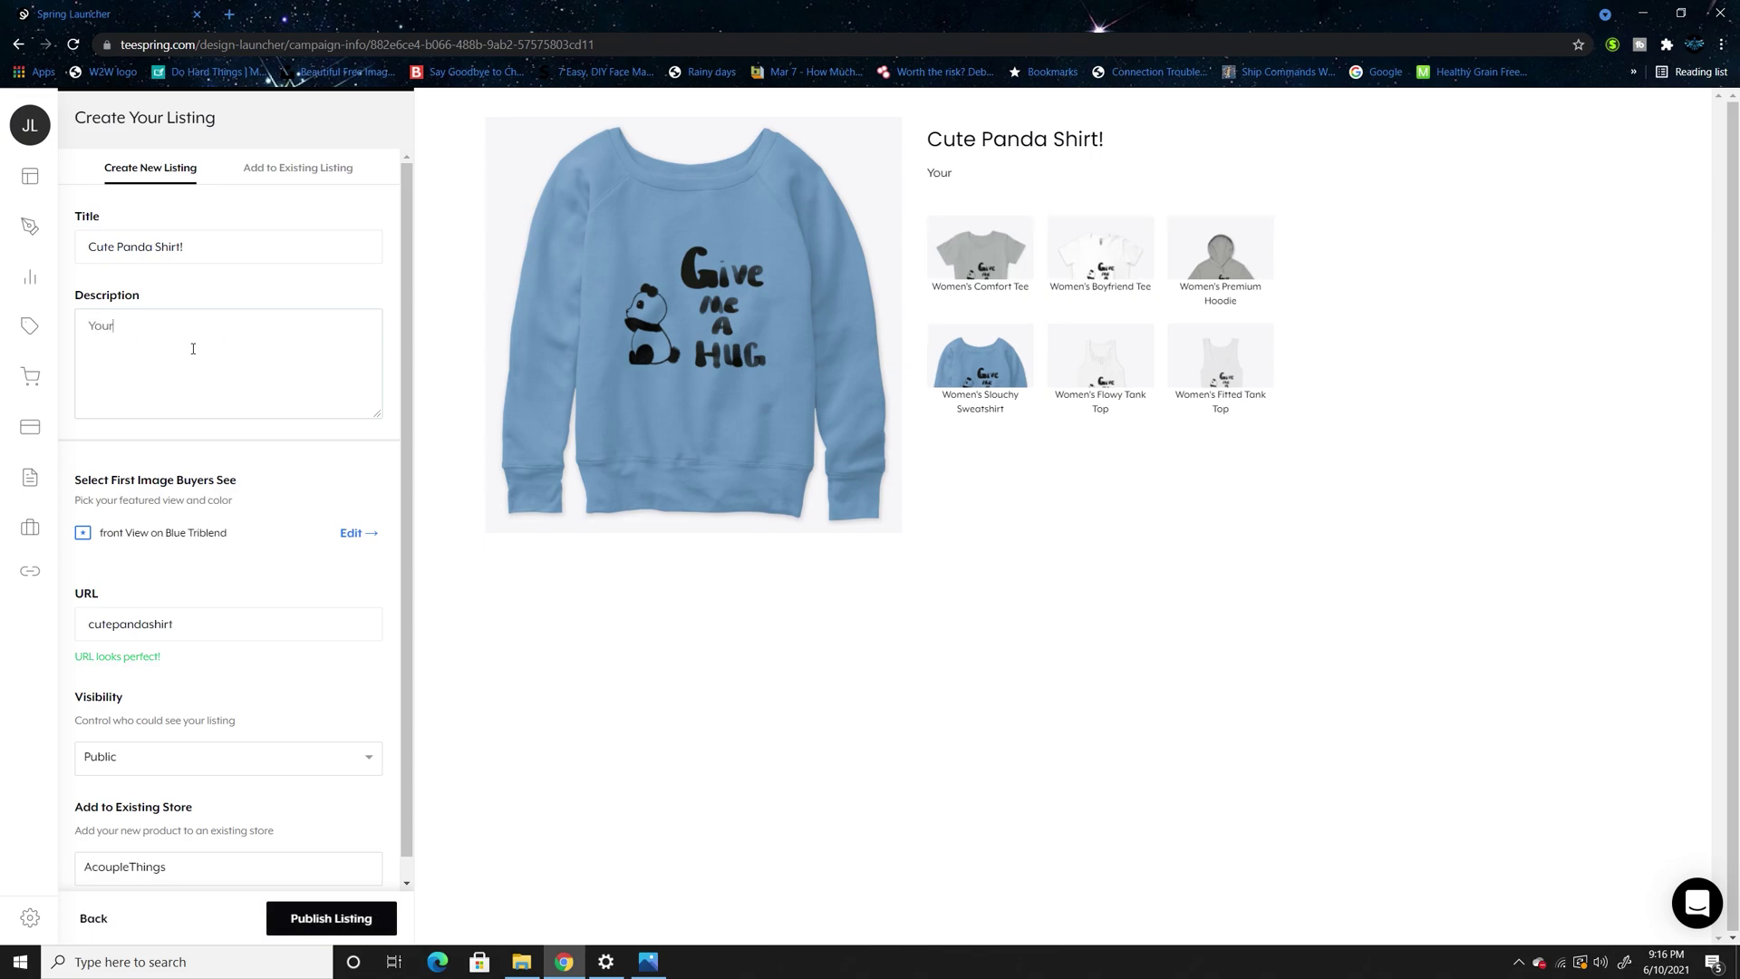
pyautogui.write('signif')
pyautogui.write('icant oteher will love th')
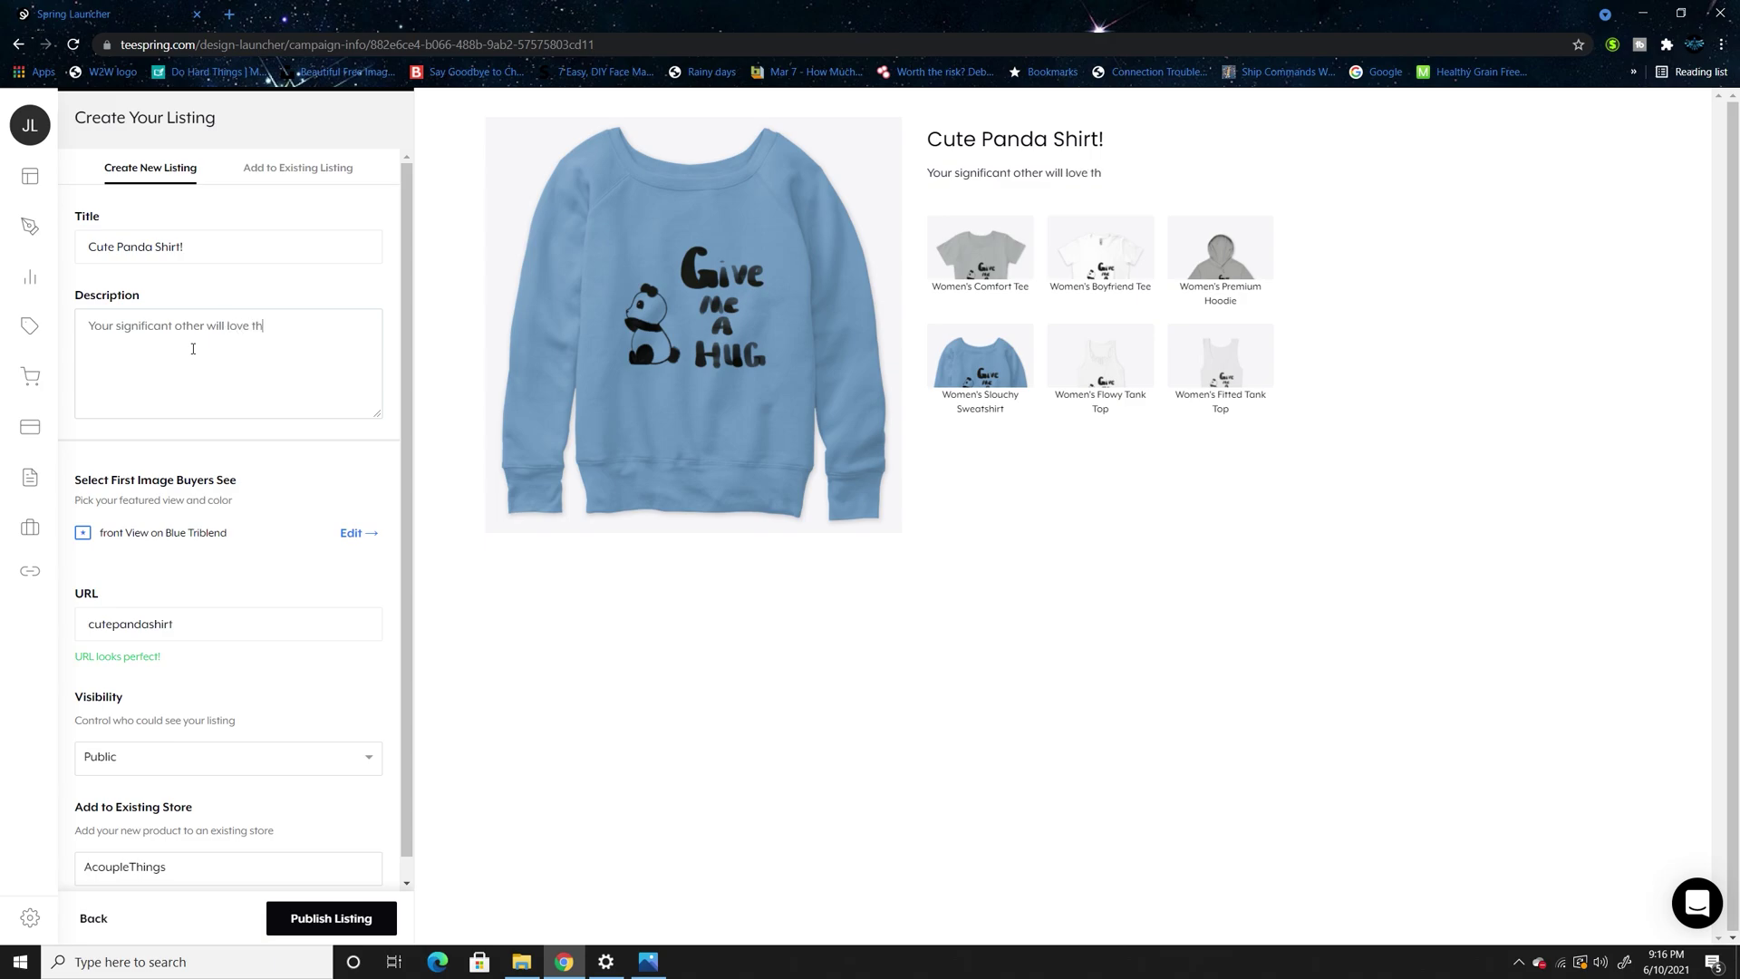
pyautogui.write('is cute Panda shirt')
pyautogui.press('Delete')
pyautogui.write('p')
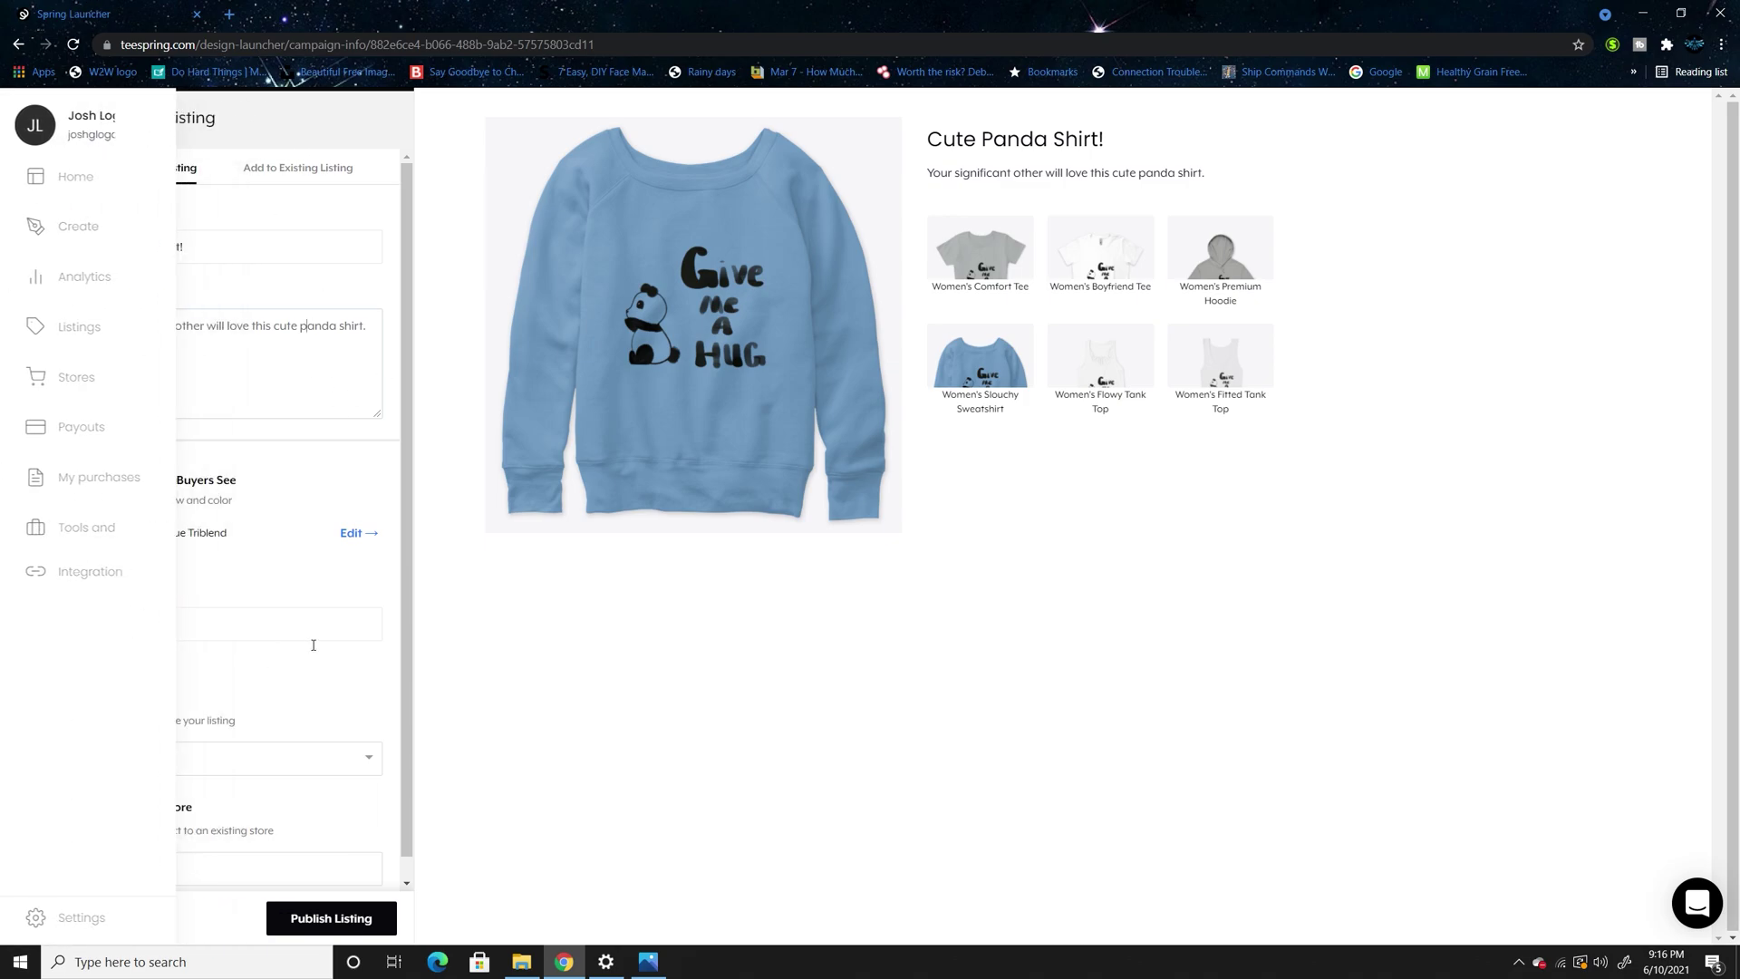
pyautogui.scroll(-1, 187, 637)
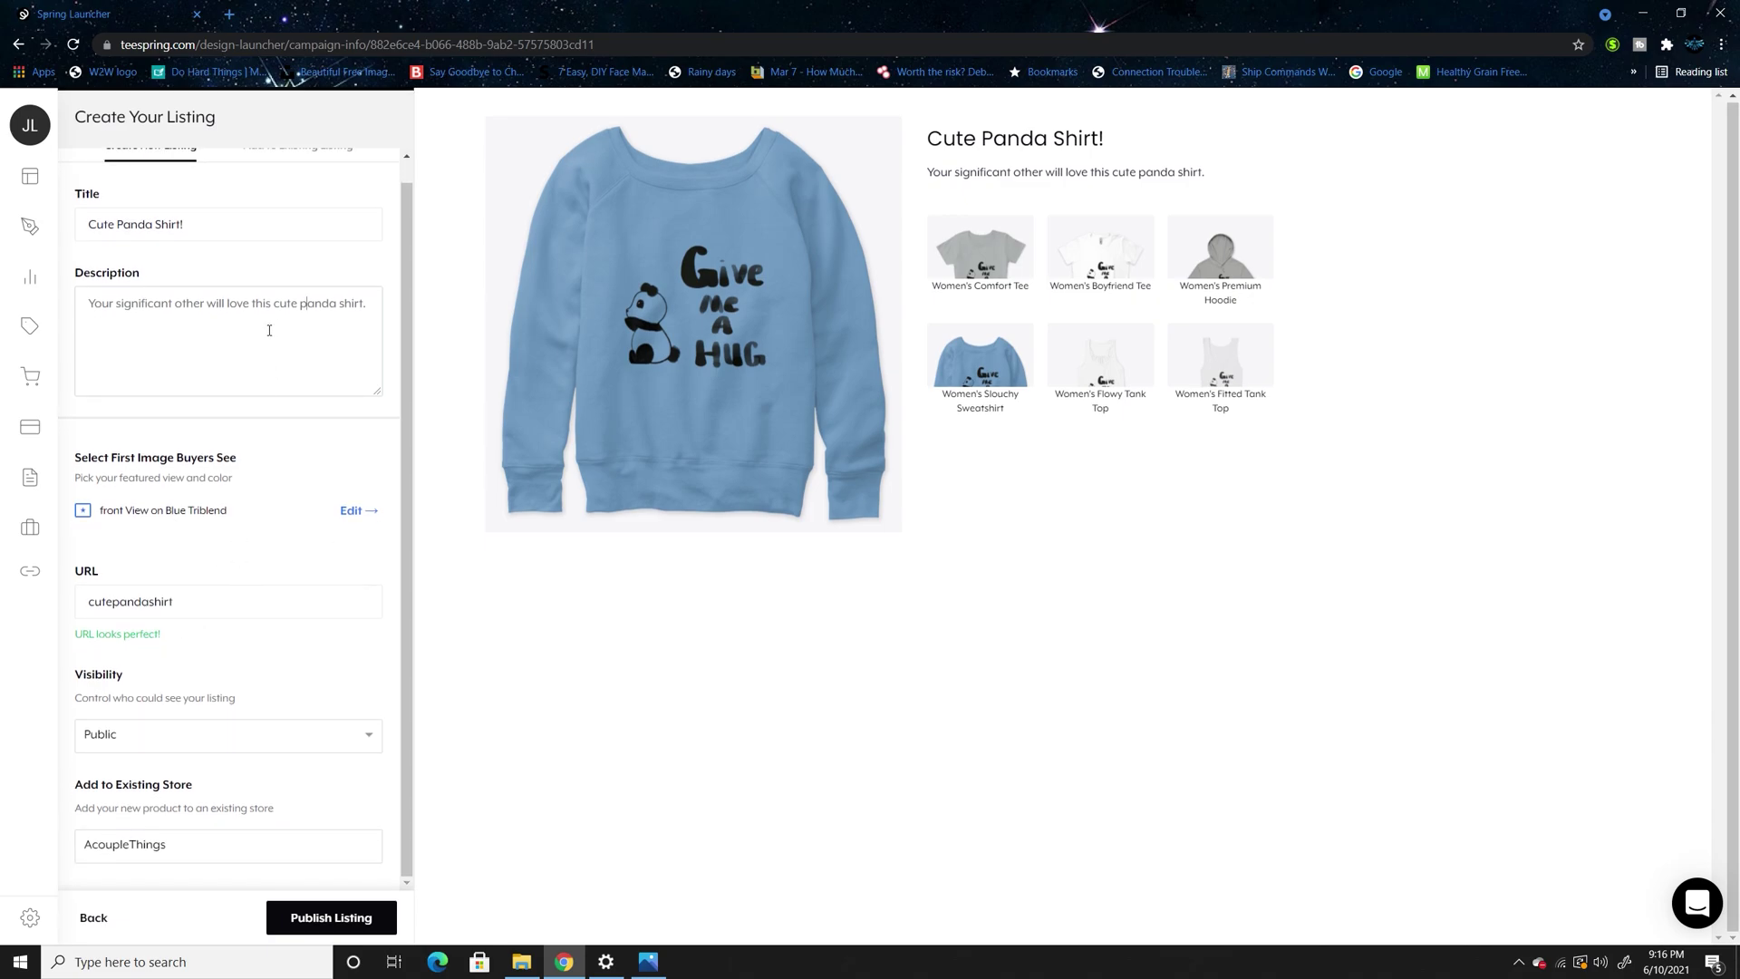
pyautogui.scroll(1, 272, 329)
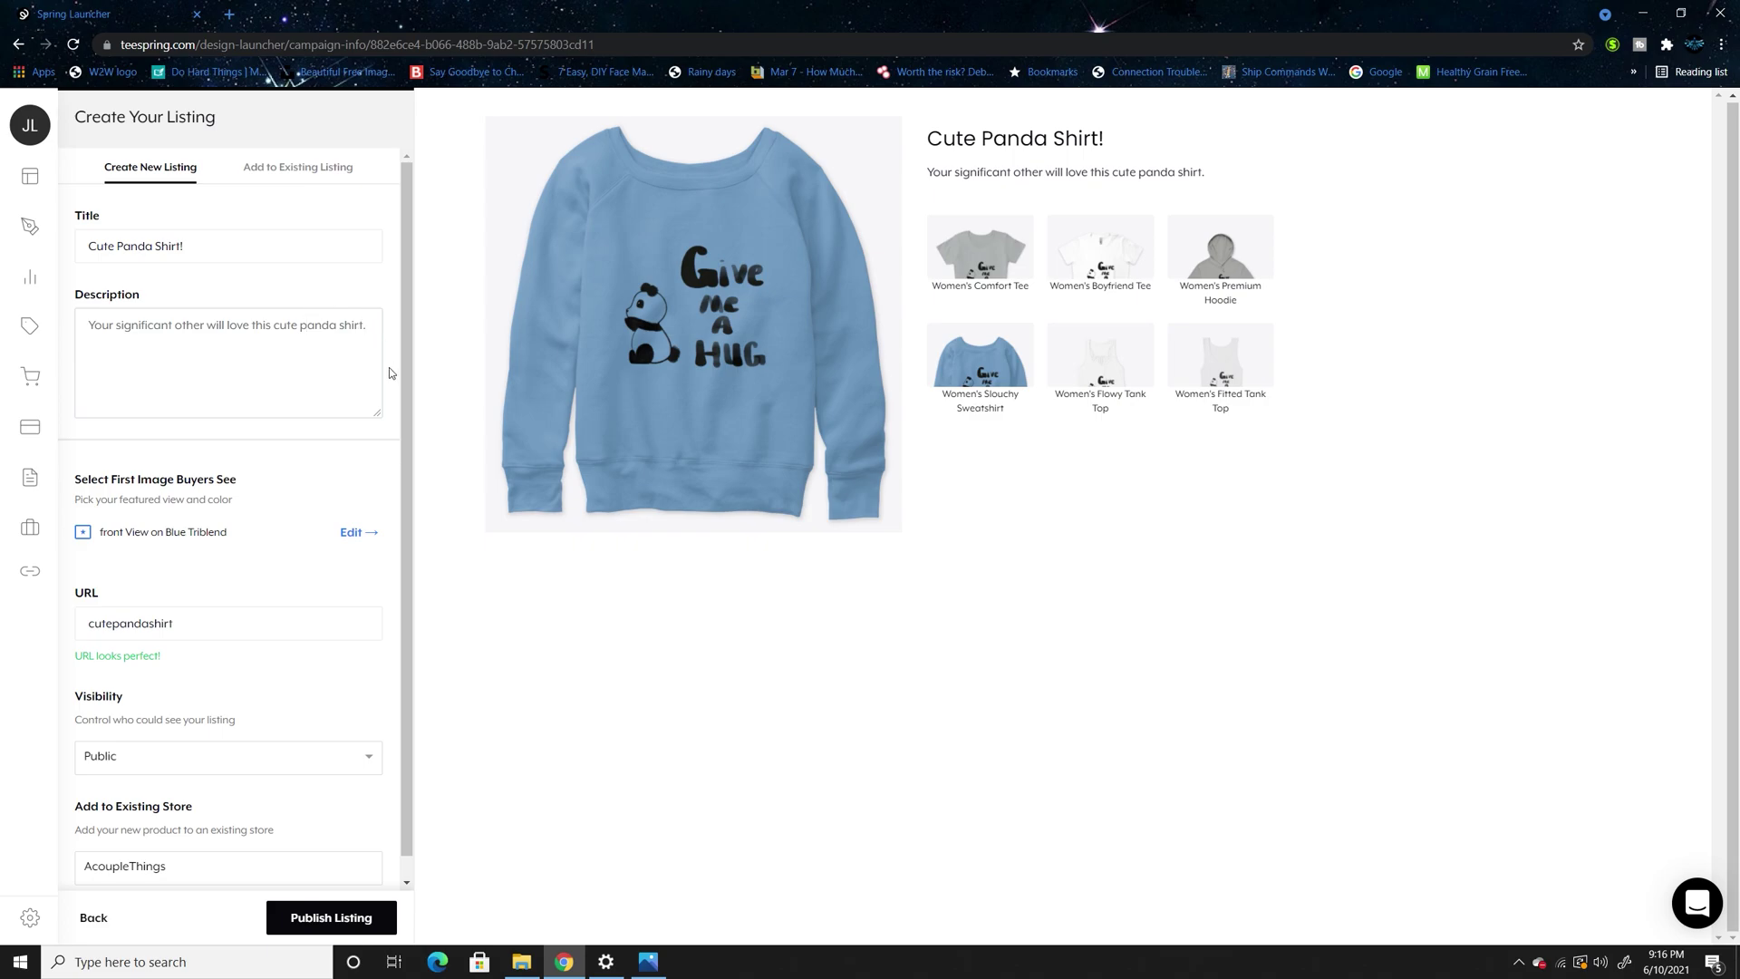
# Add a second line to the description: "This cute panda will remind you to give them a hug."
pyautogui.press('Return')
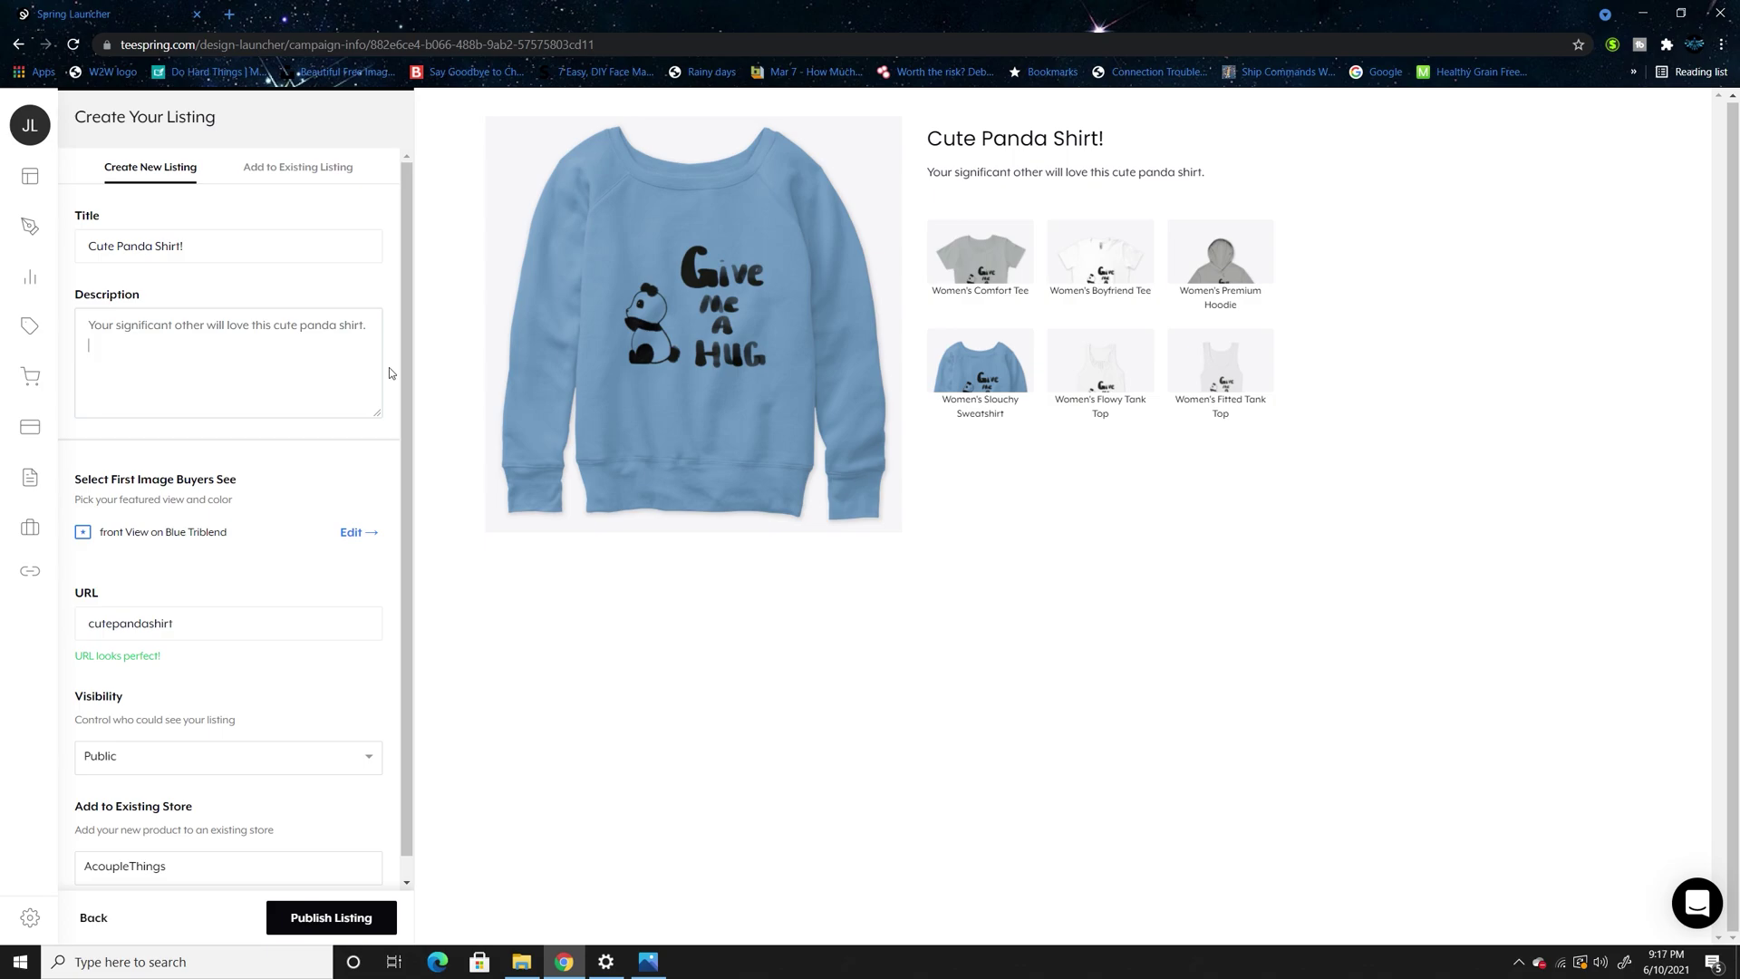
pyautogui.write('You')
pyautogui.press('BackSpace')
pyautogui.write('This cute Panda')
pyautogui.press('BackSpace')
pyautogui.press('BackSpace')
pyautogui.press('BackSpace')
pyautogui.press('BackSpace')
pyautogui.press('BackSpace')
pyautogui.write('ove this cute ')
pyautogui.write('panda')
pyautogui.write(' shirt. This cute panda will remind')
pyautogui.write(' you to')
pyautogui.write(' g')
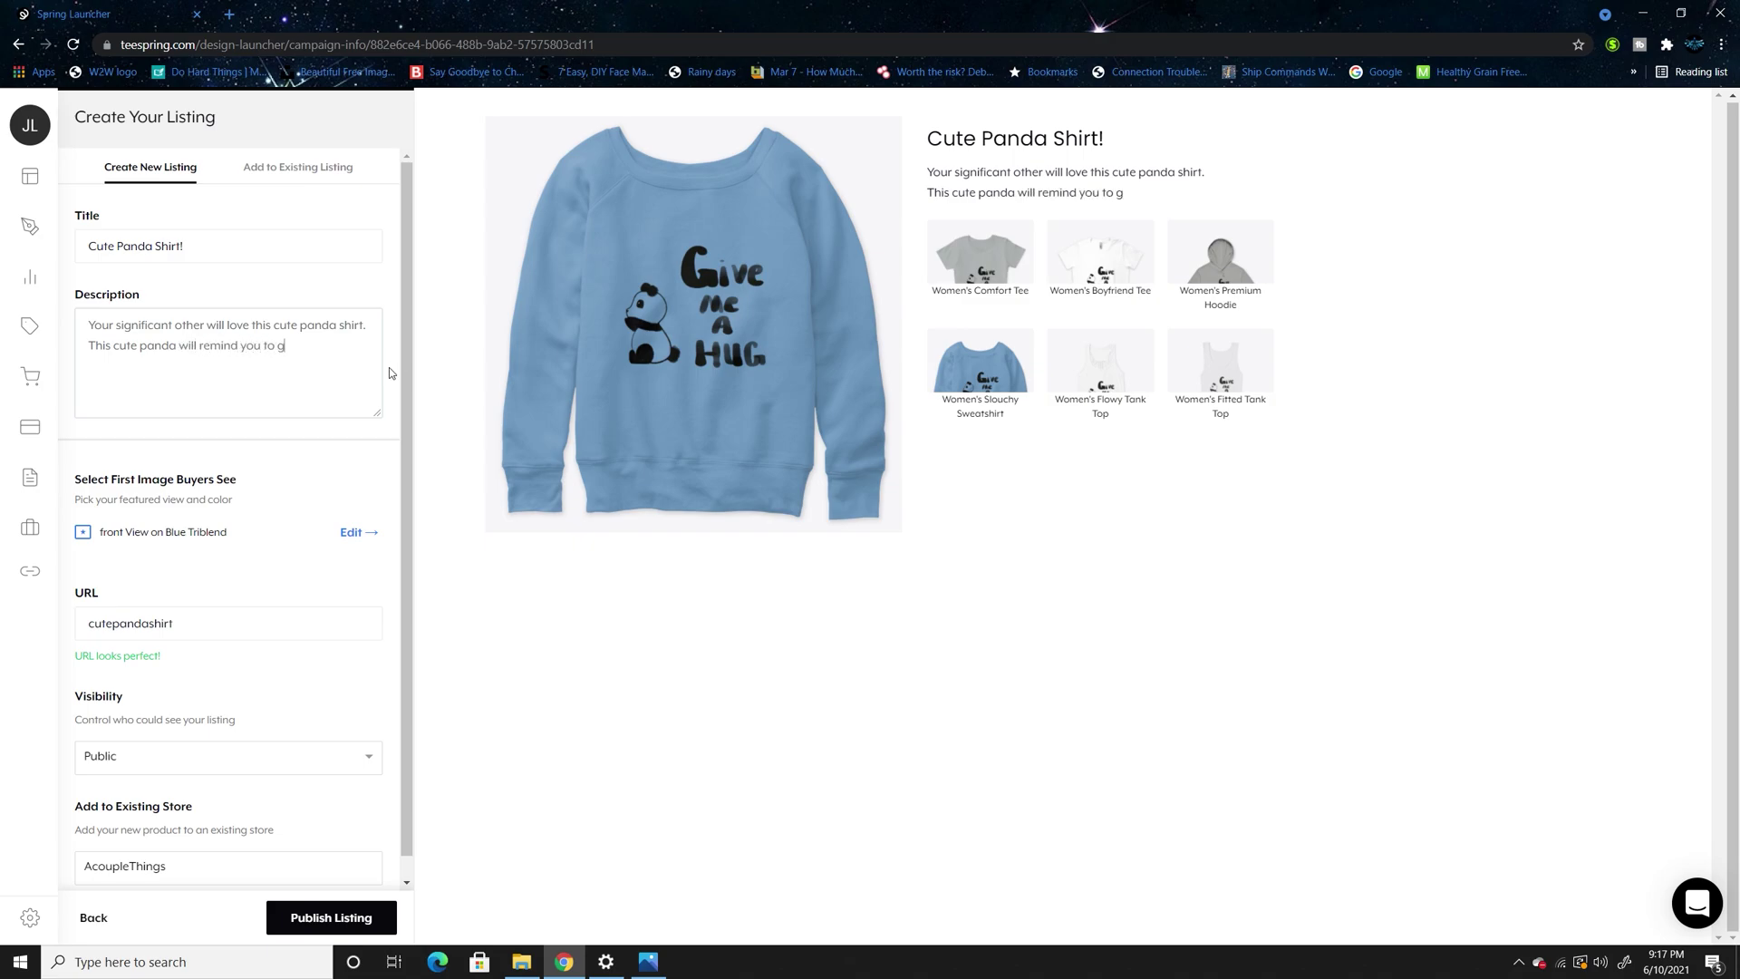
pyautogui.write('ive them a hug.')
pyautogui.scroll(-1, 410, 391)
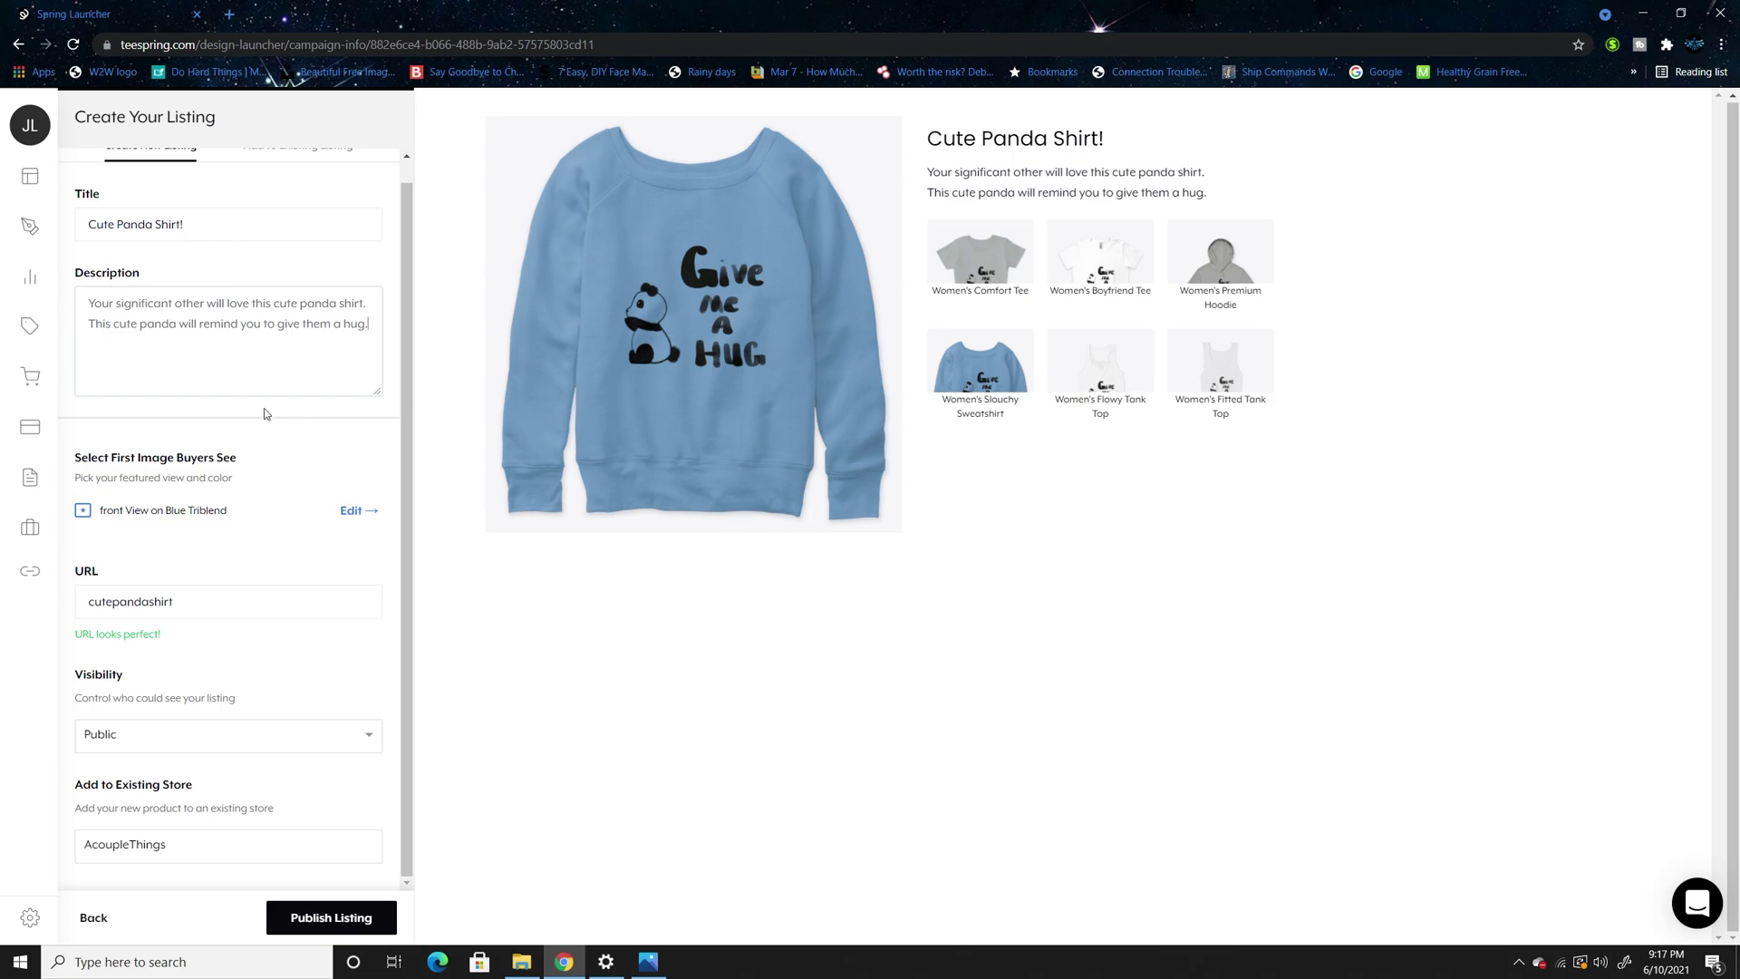
pyautogui.scroll(1, 290, 299)
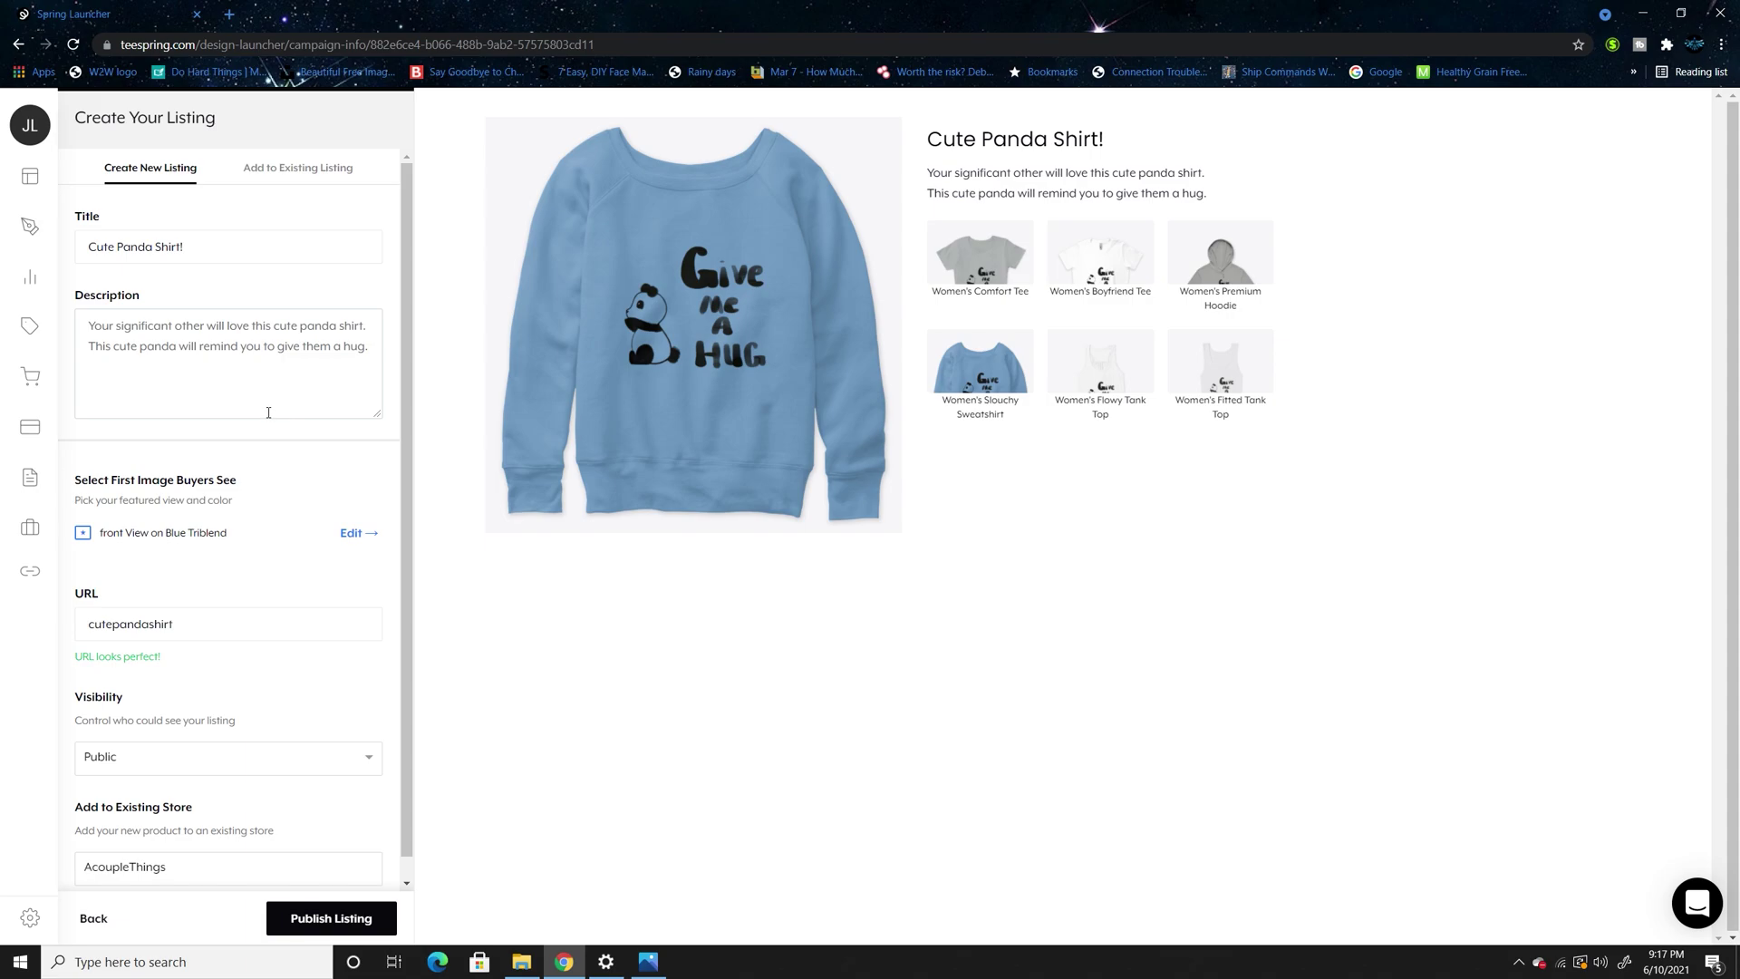
# Check the URL and the remaining listing details, and publish the listing to the AcoupleThings store
pyautogui.moveTo(174, 623); pyautogui.dragTo(88, 624)
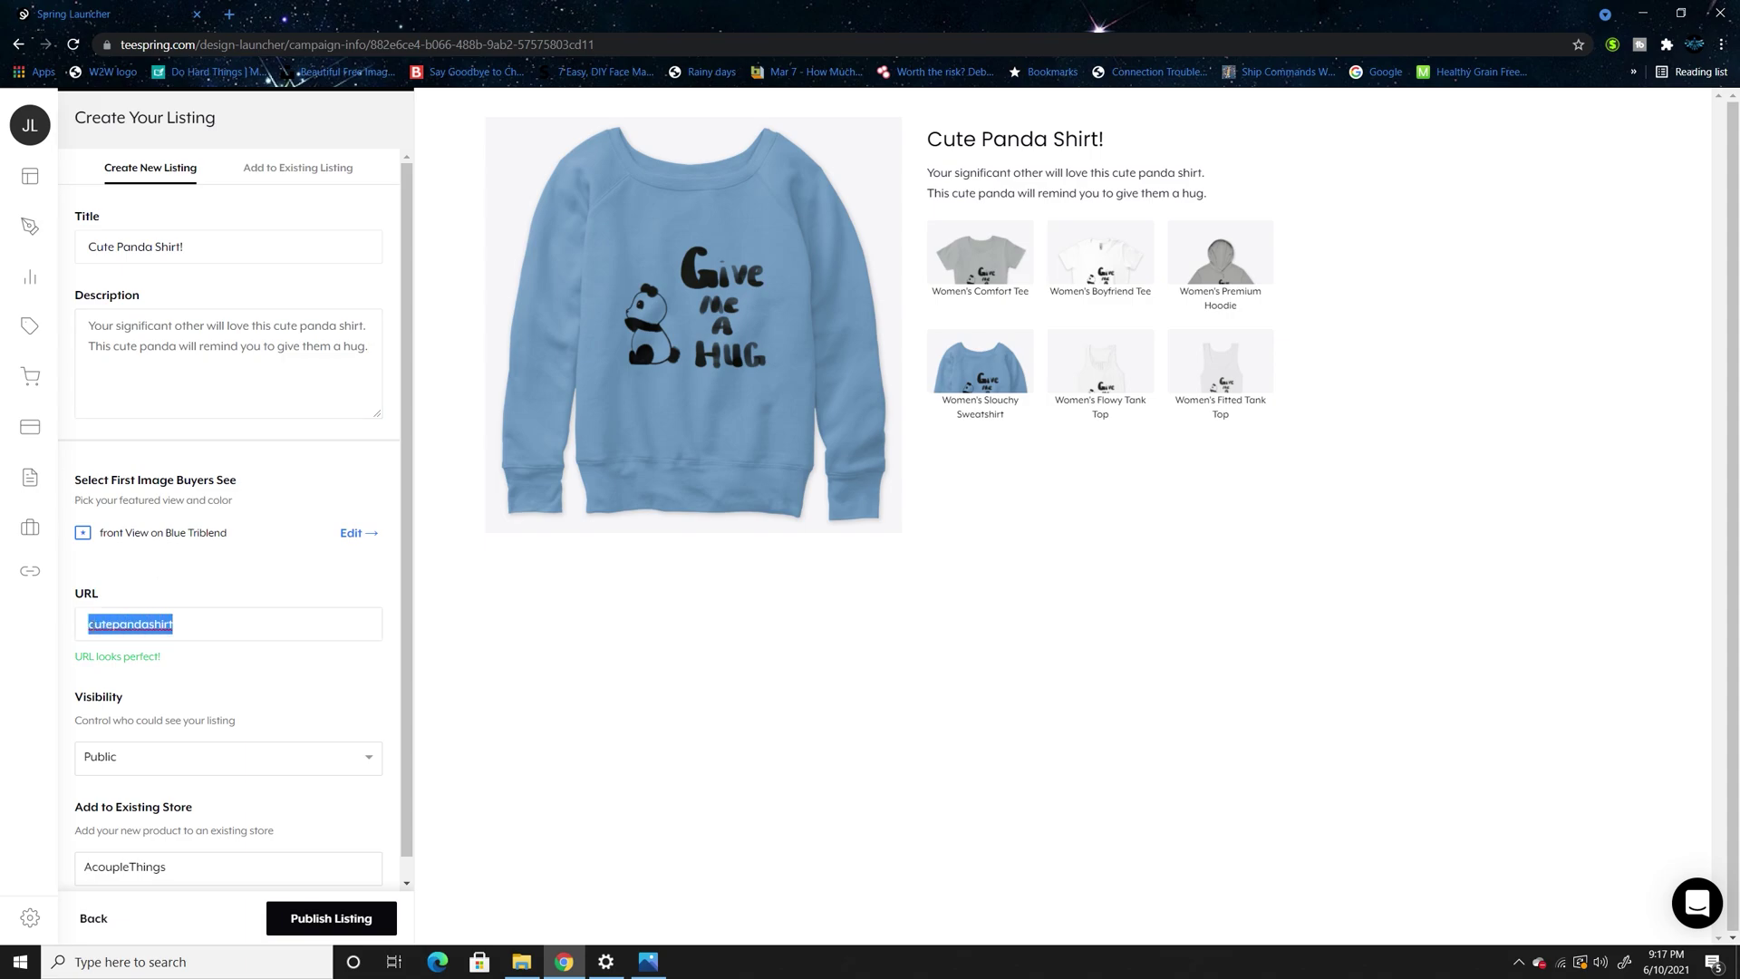
pyautogui.click(206, 625)
pyautogui.moveTo(206, 625); pyautogui.dragTo(100, 640)
pyautogui.click(226, 612)
pyautogui.scroll(-1, 234, 625)
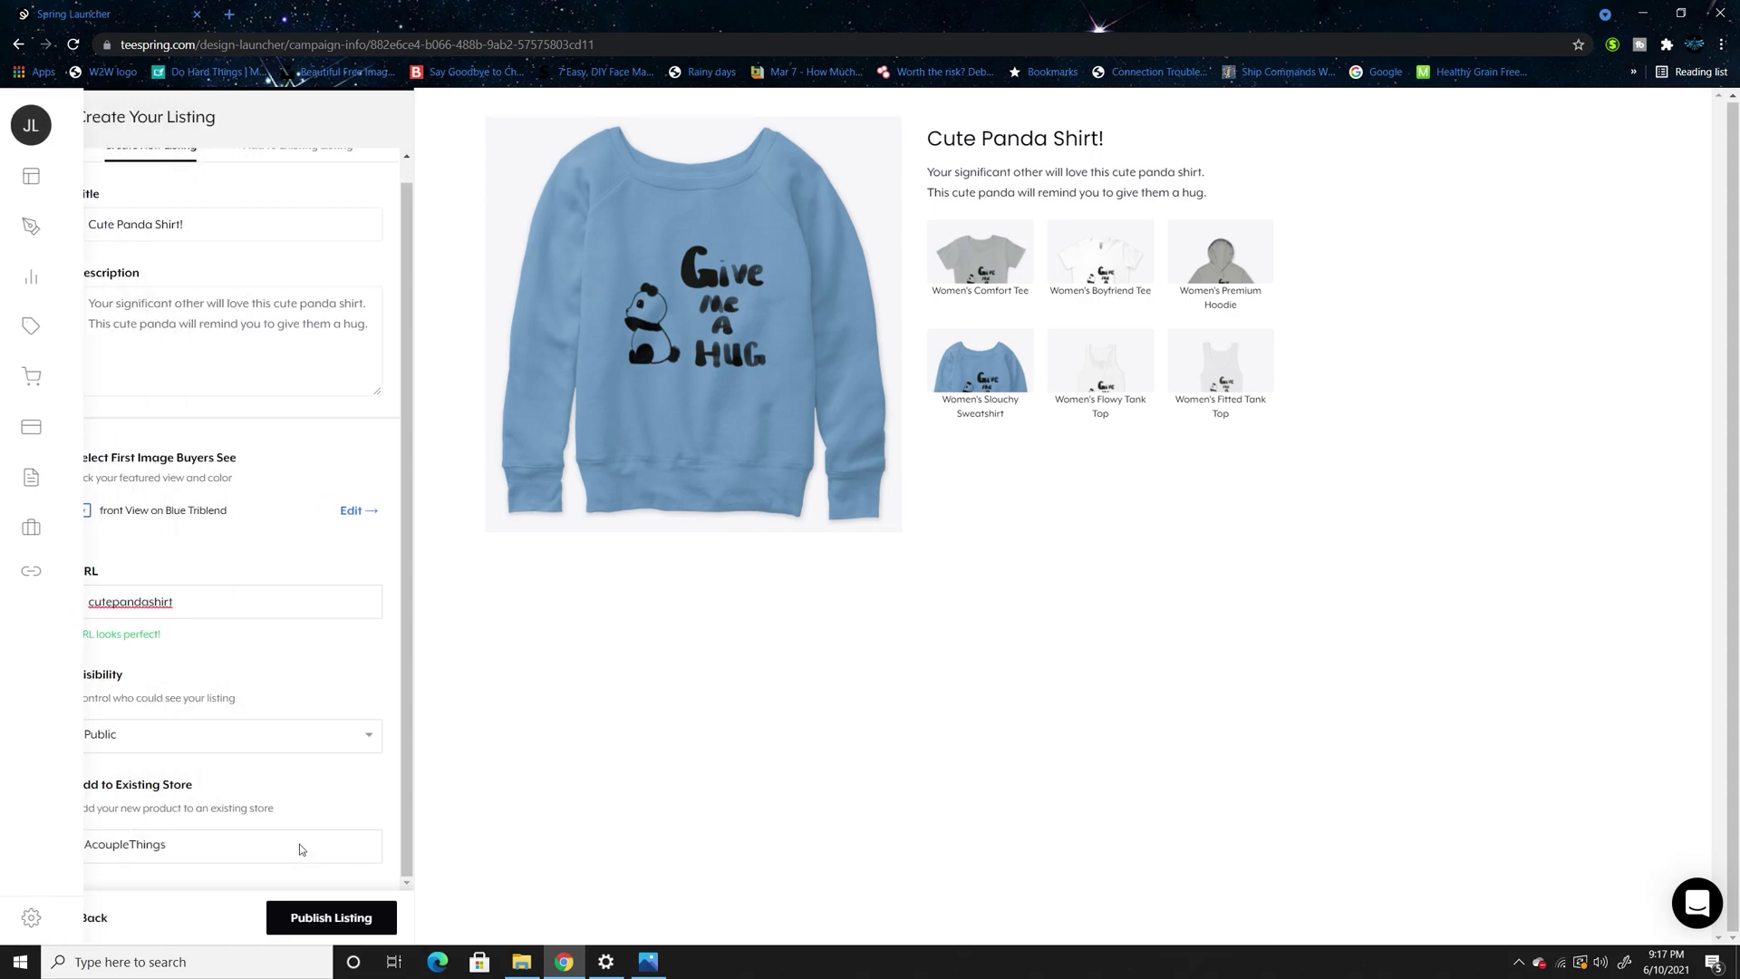
pyautogui.scroll(1, 257, 668)
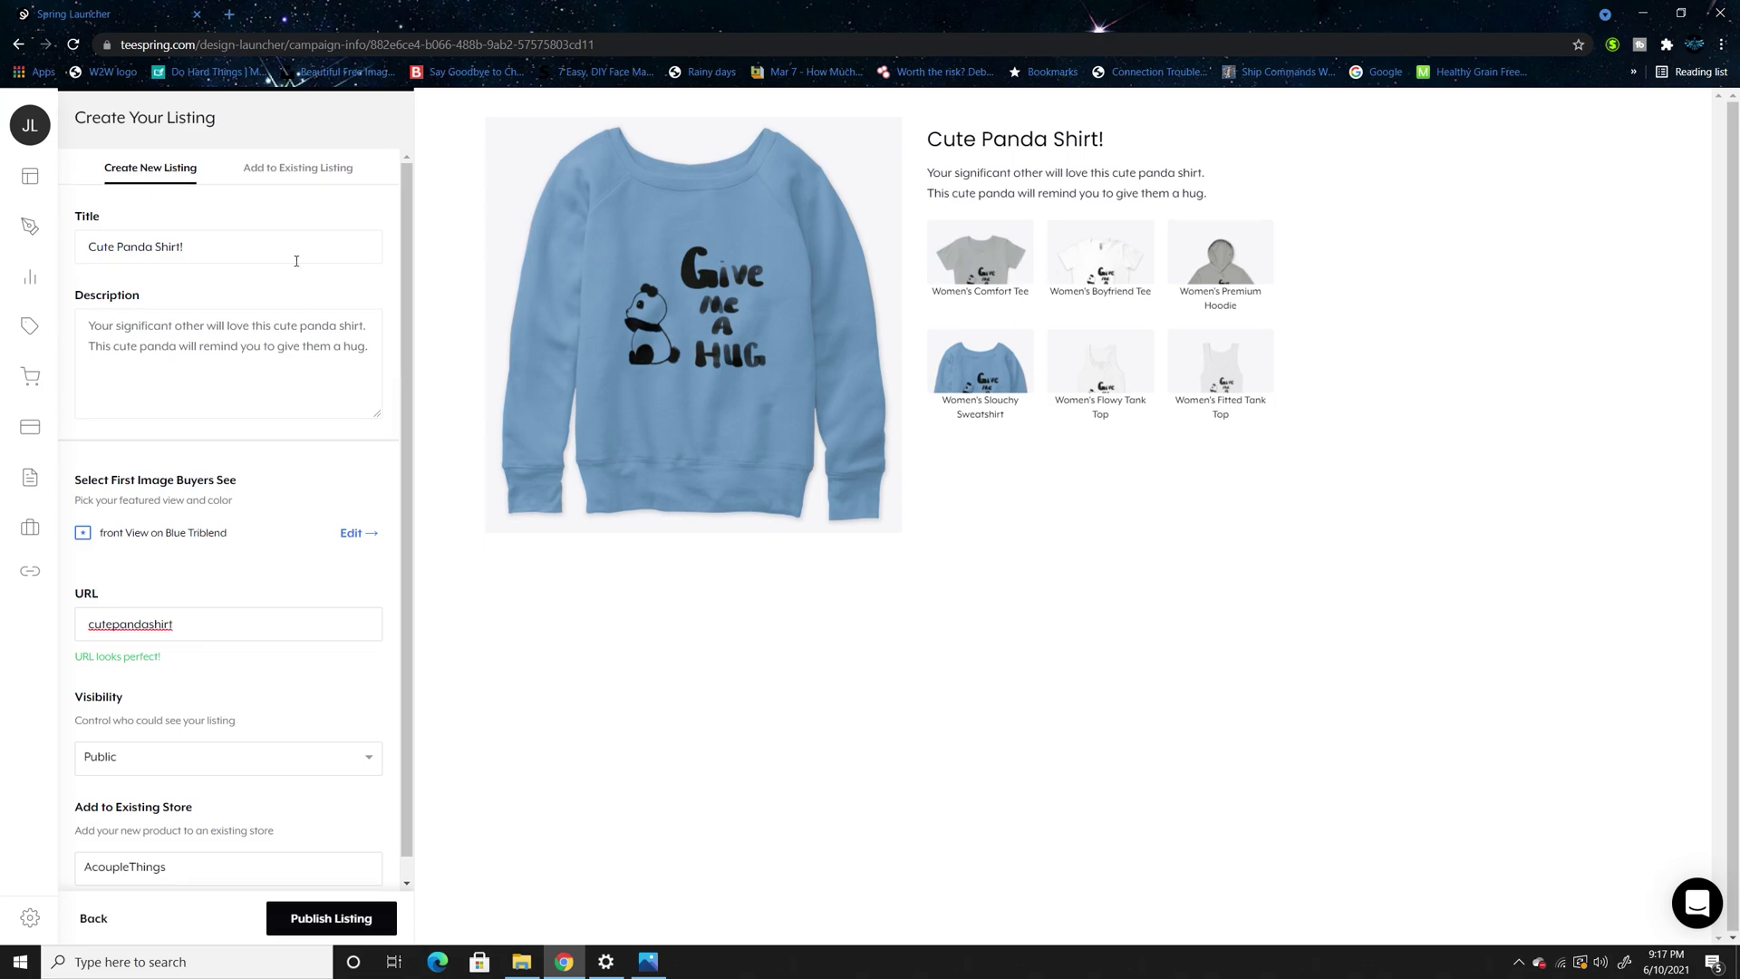
pyautogui.click(357, 917)
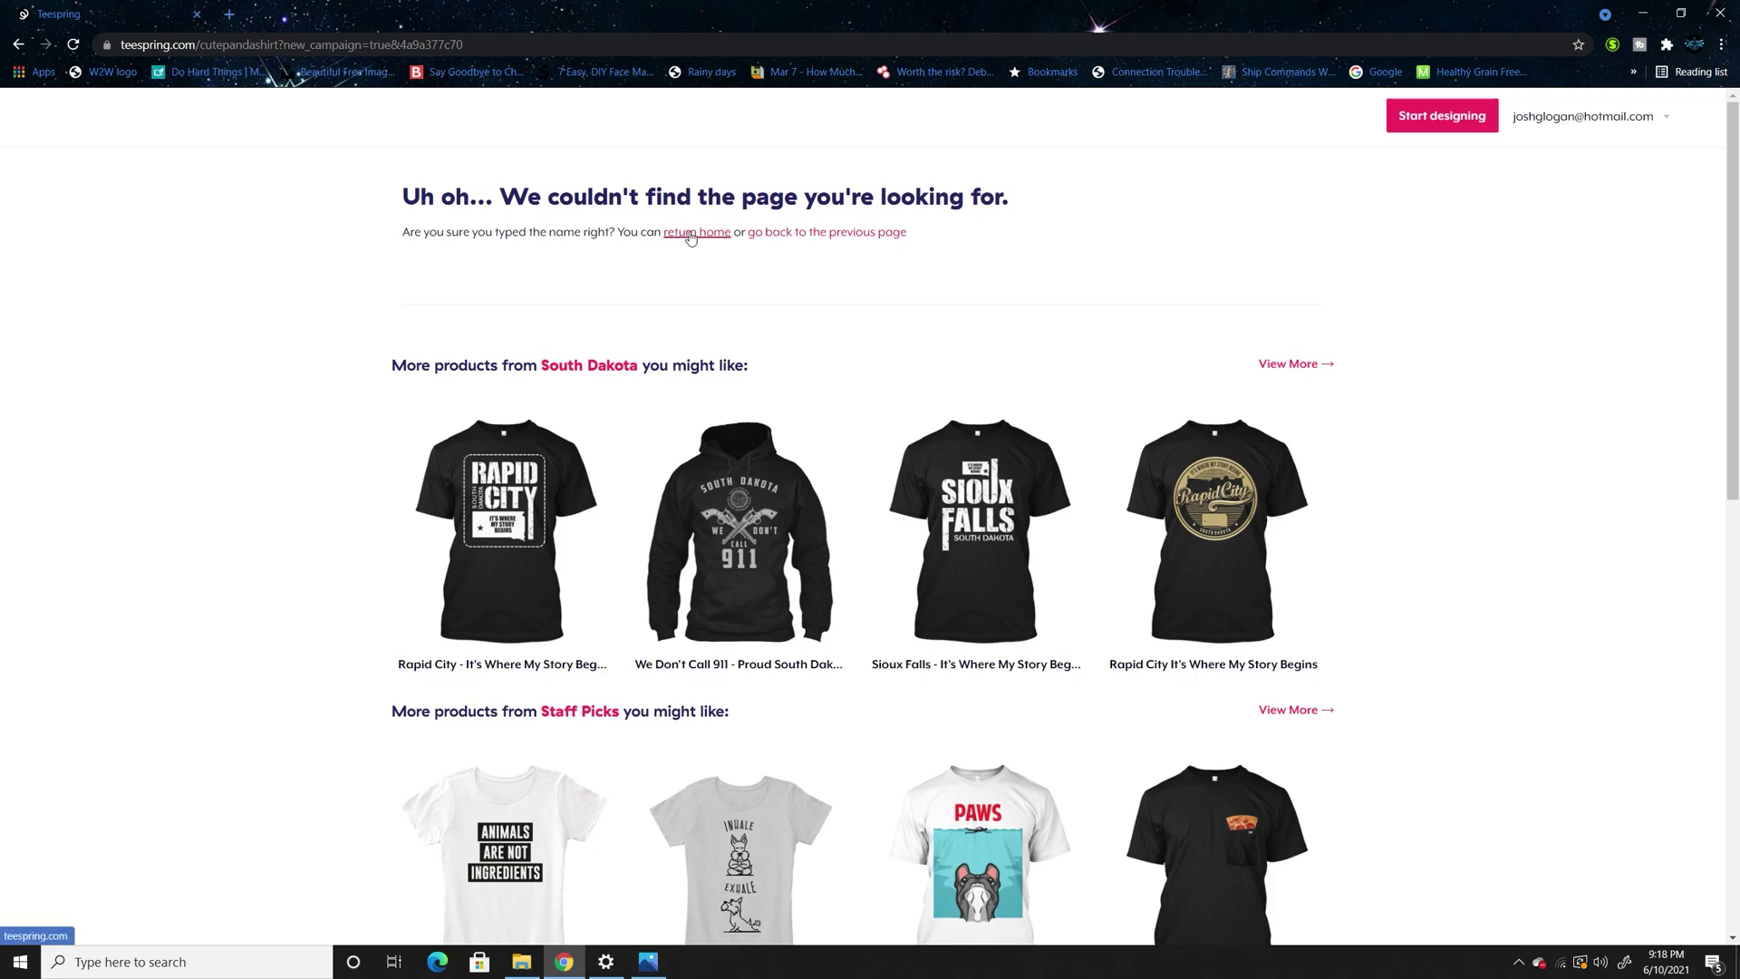
# Leave the missing-page notice and open the AcoupleThings storefront through the store overview
pyautogui.scroll(-6, 691, 238)
pyautogui.scroll(6, 816, 254)
pyautogui.click(873, 232)
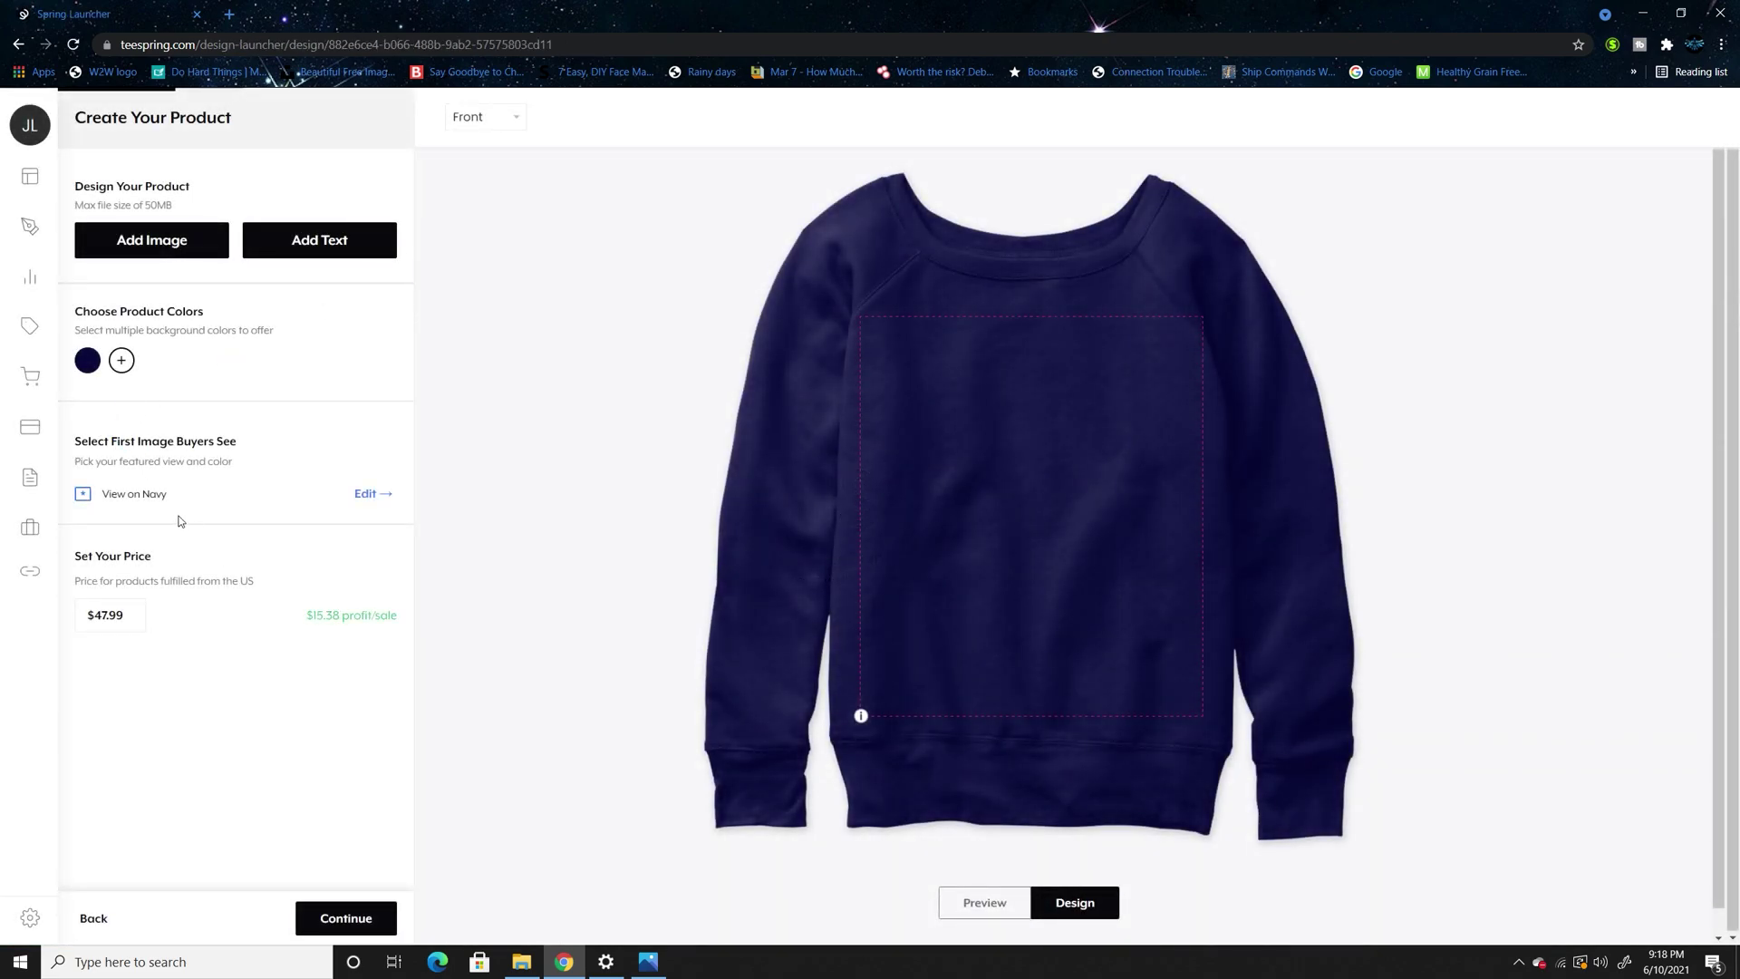
pyautogui.moveTo(56, 181)
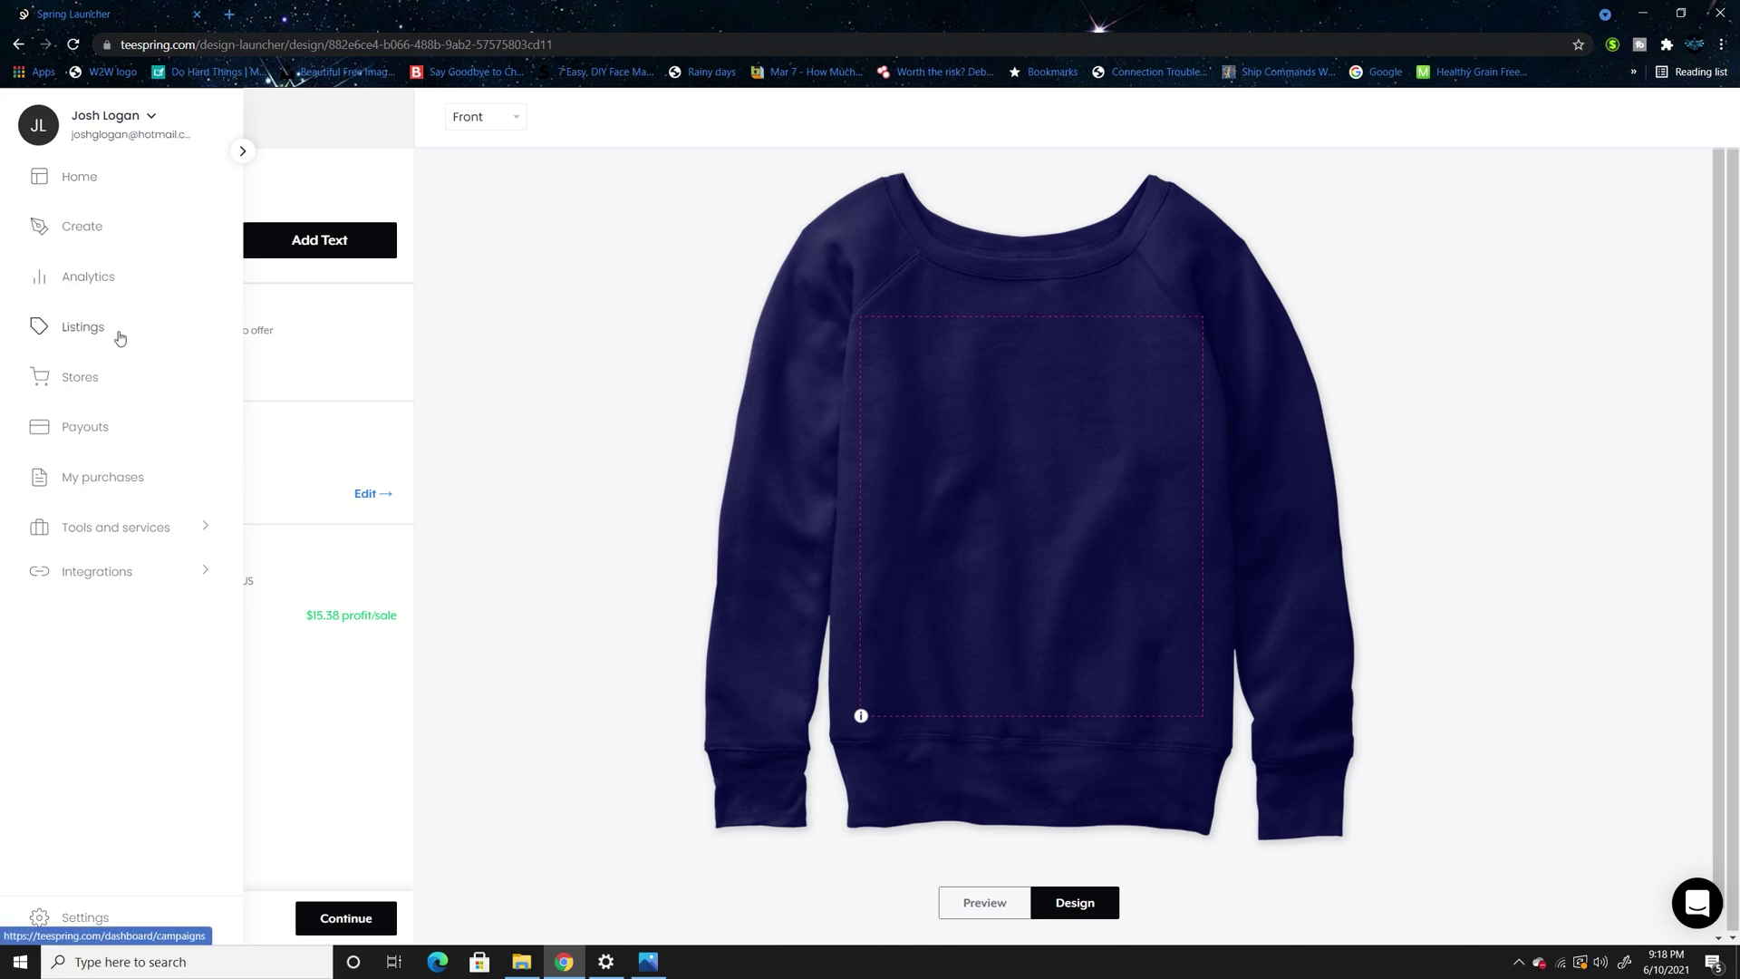
pyautogui.click(107, 377)
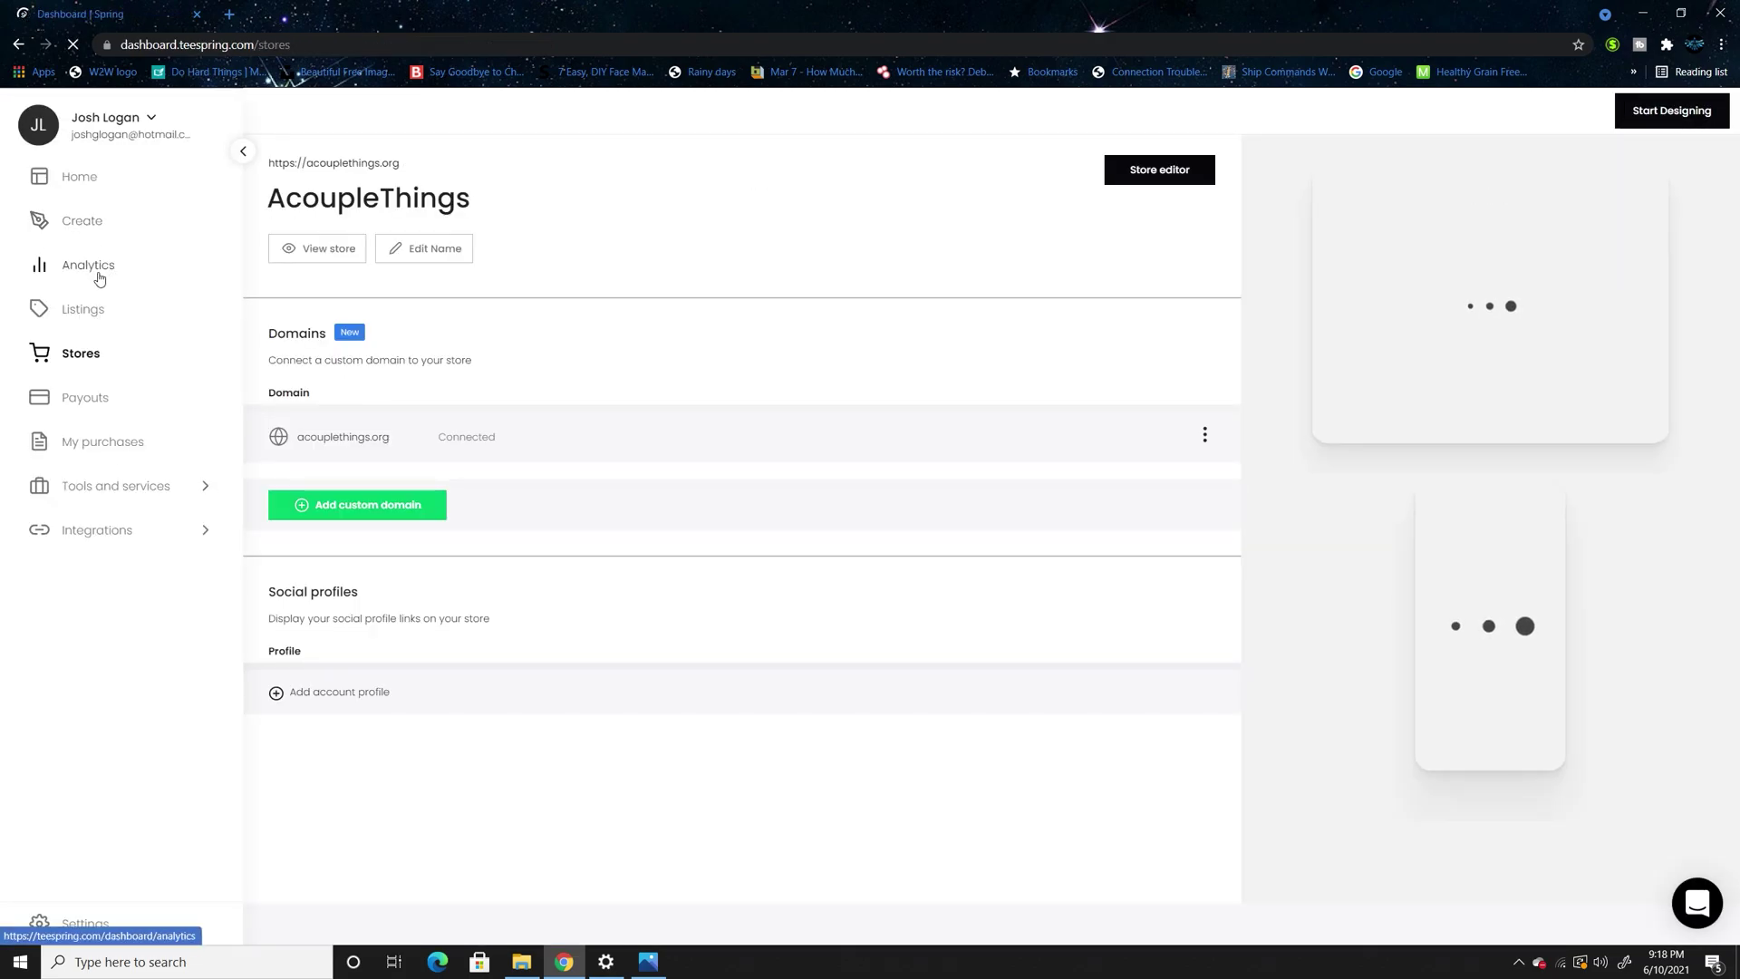
pyautogui.click(323, 251)
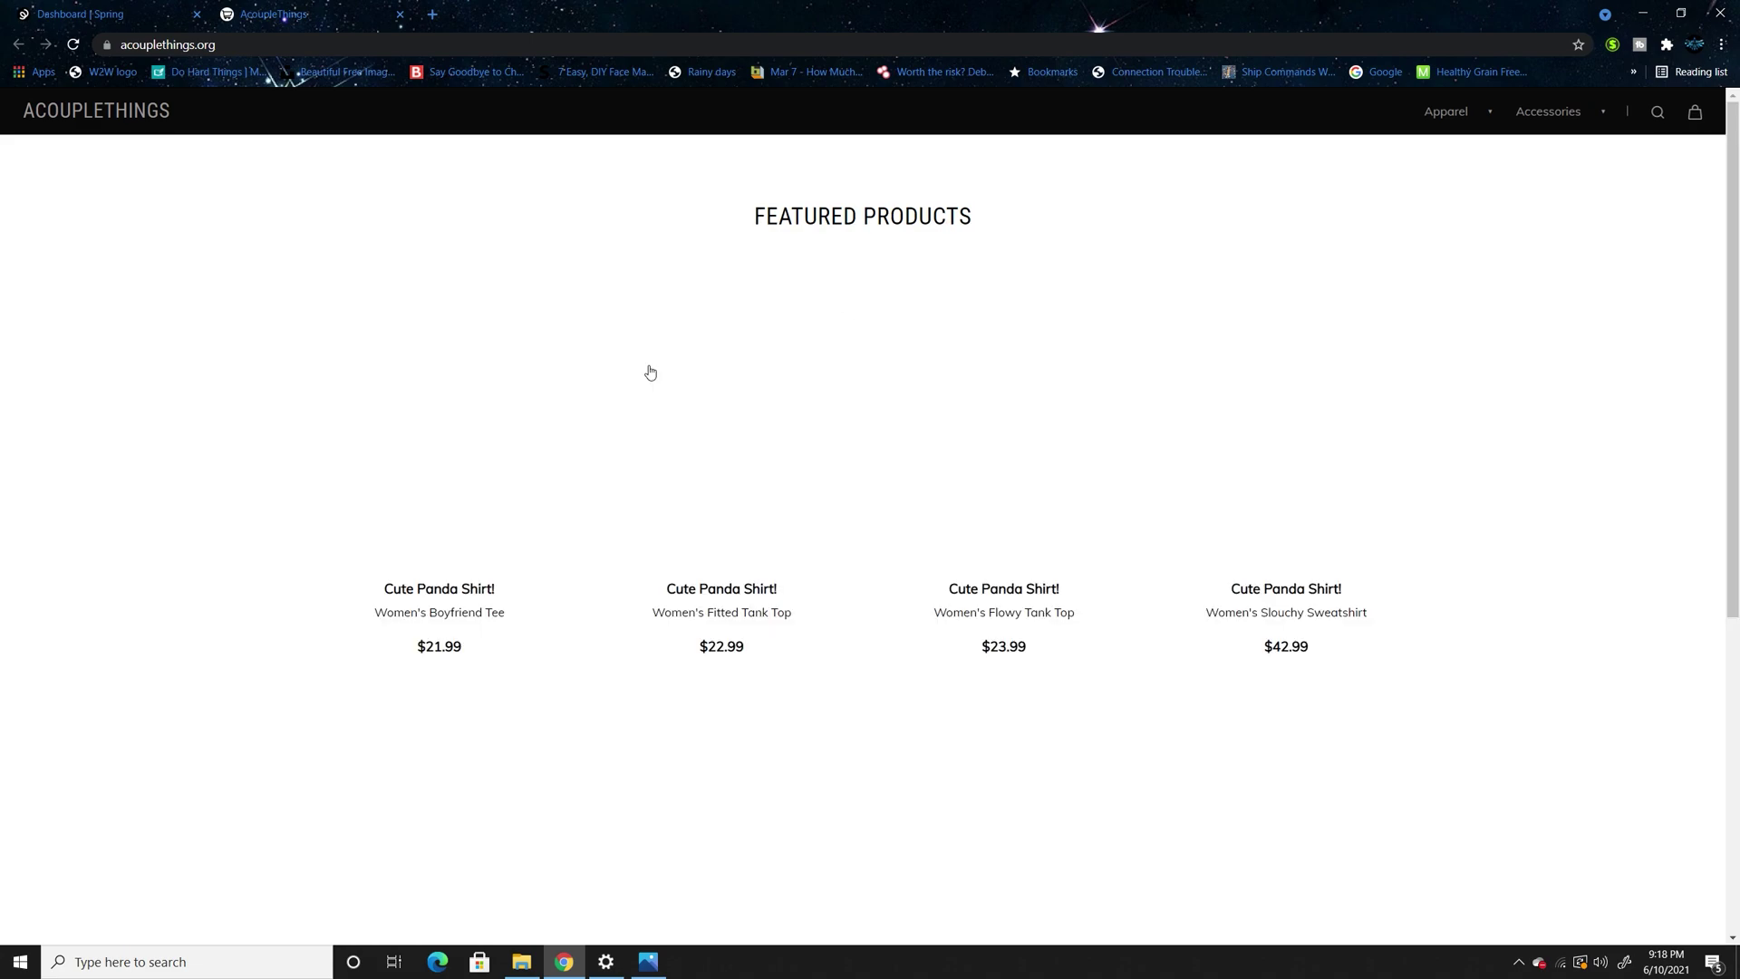
# Look through the featured panda products and view the Women's Fitted Tank Top page in size M (6-8)
pyautogui.scroll(-1, 1468, 749)
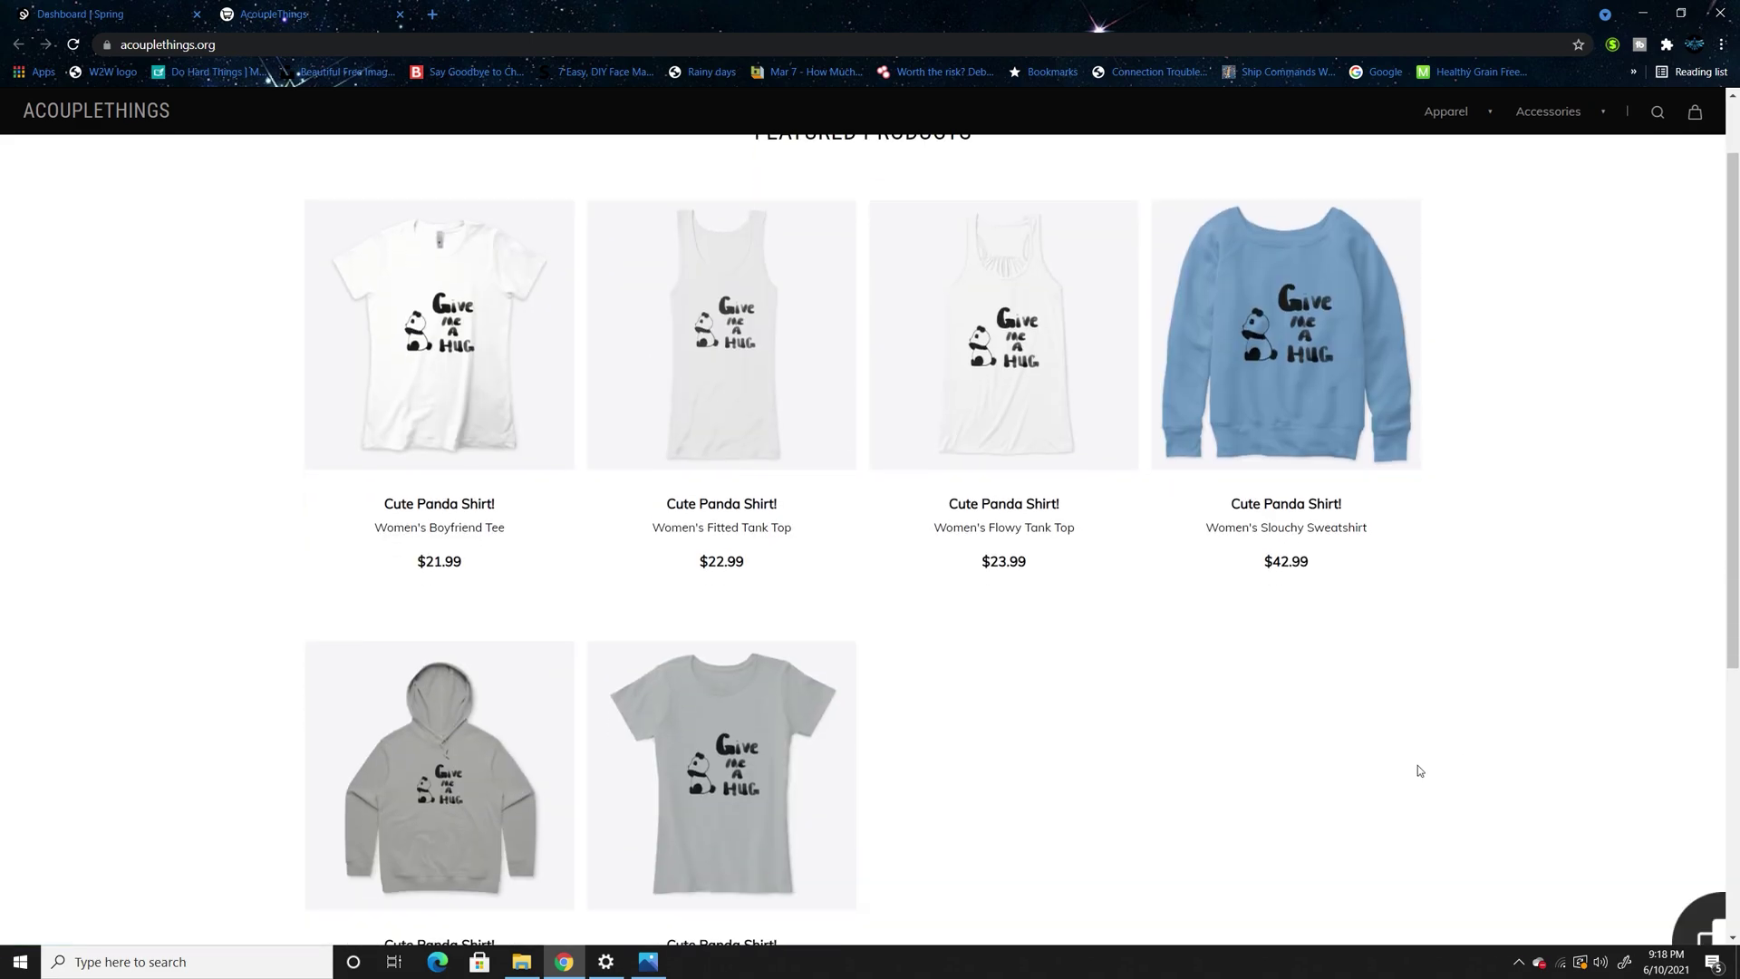
pyautogui.scroll(1, 1369, 732)
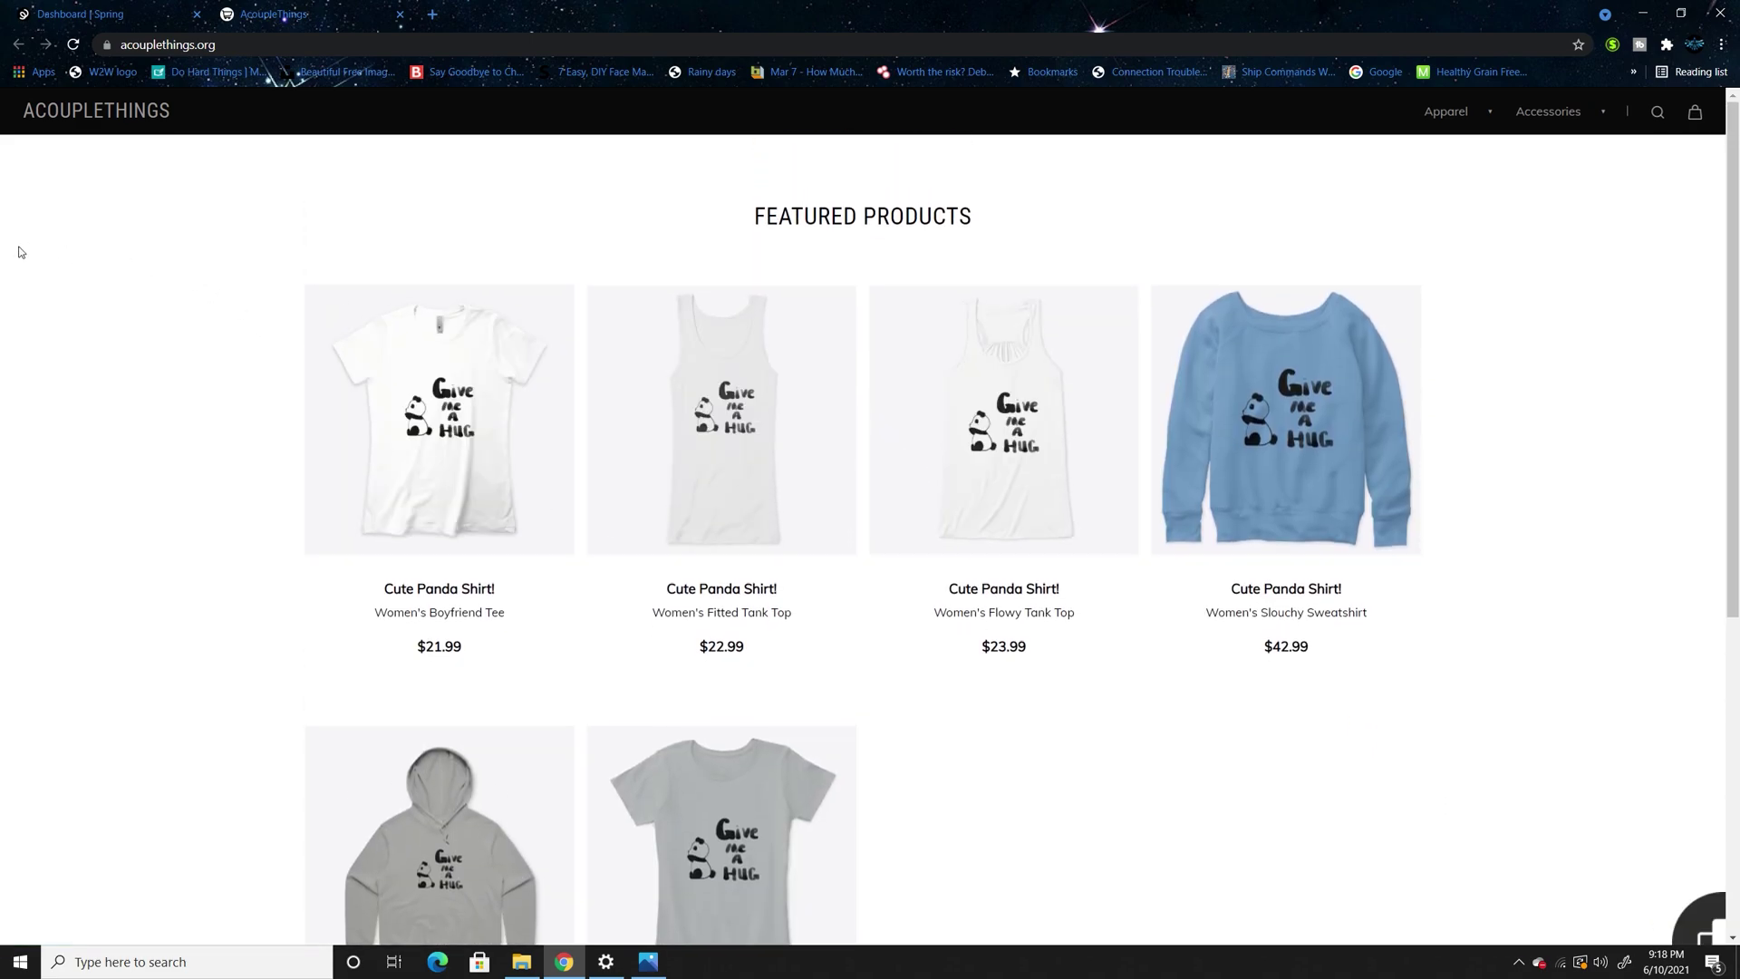
pyautogui.scroll(-5, 676, 469)
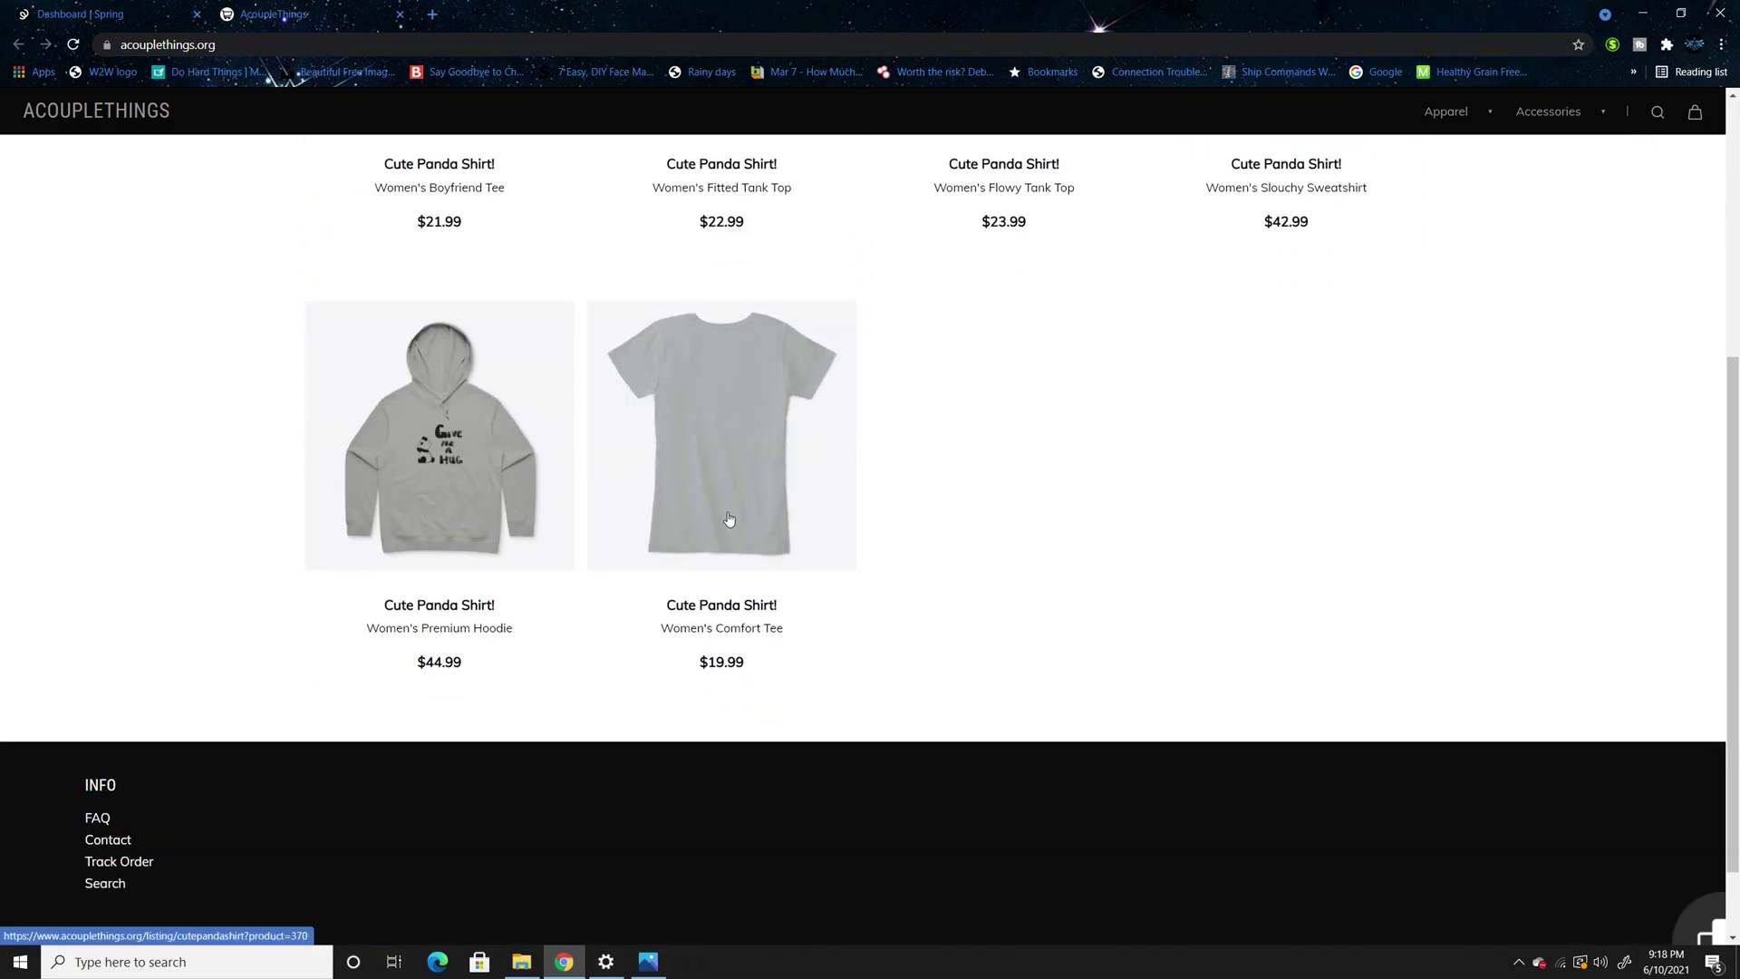
pyautogui.scroll(5, 1080, 468)
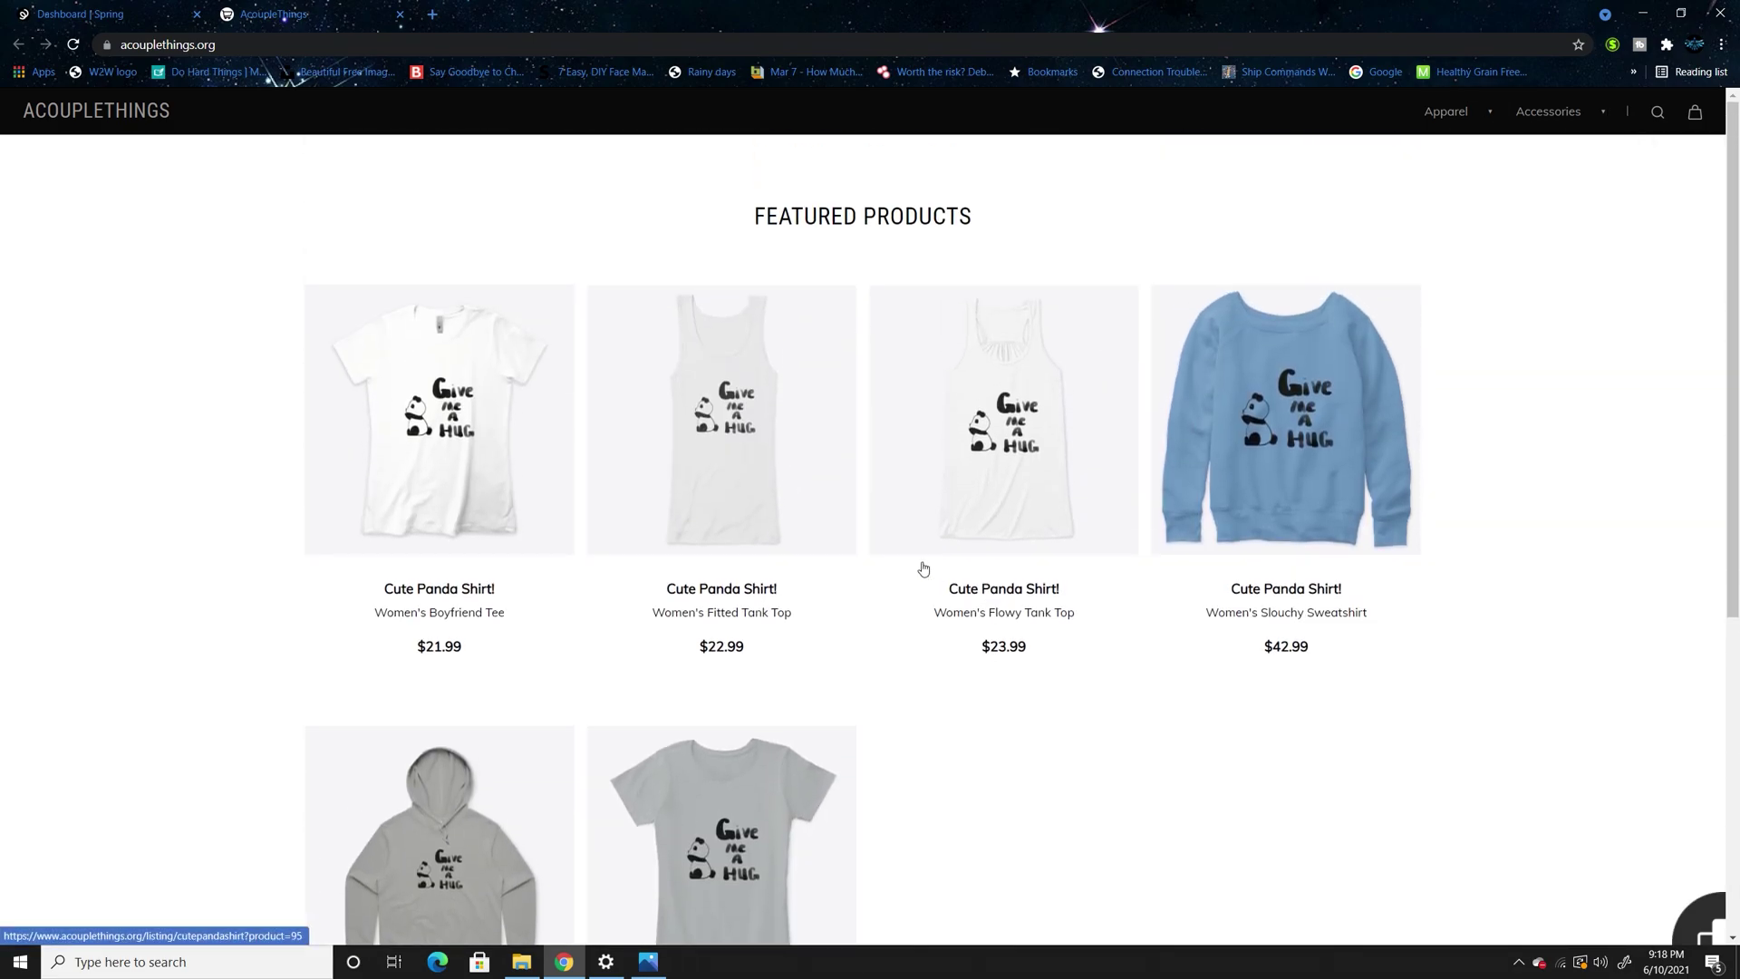
pyautogui.click(752, 594)
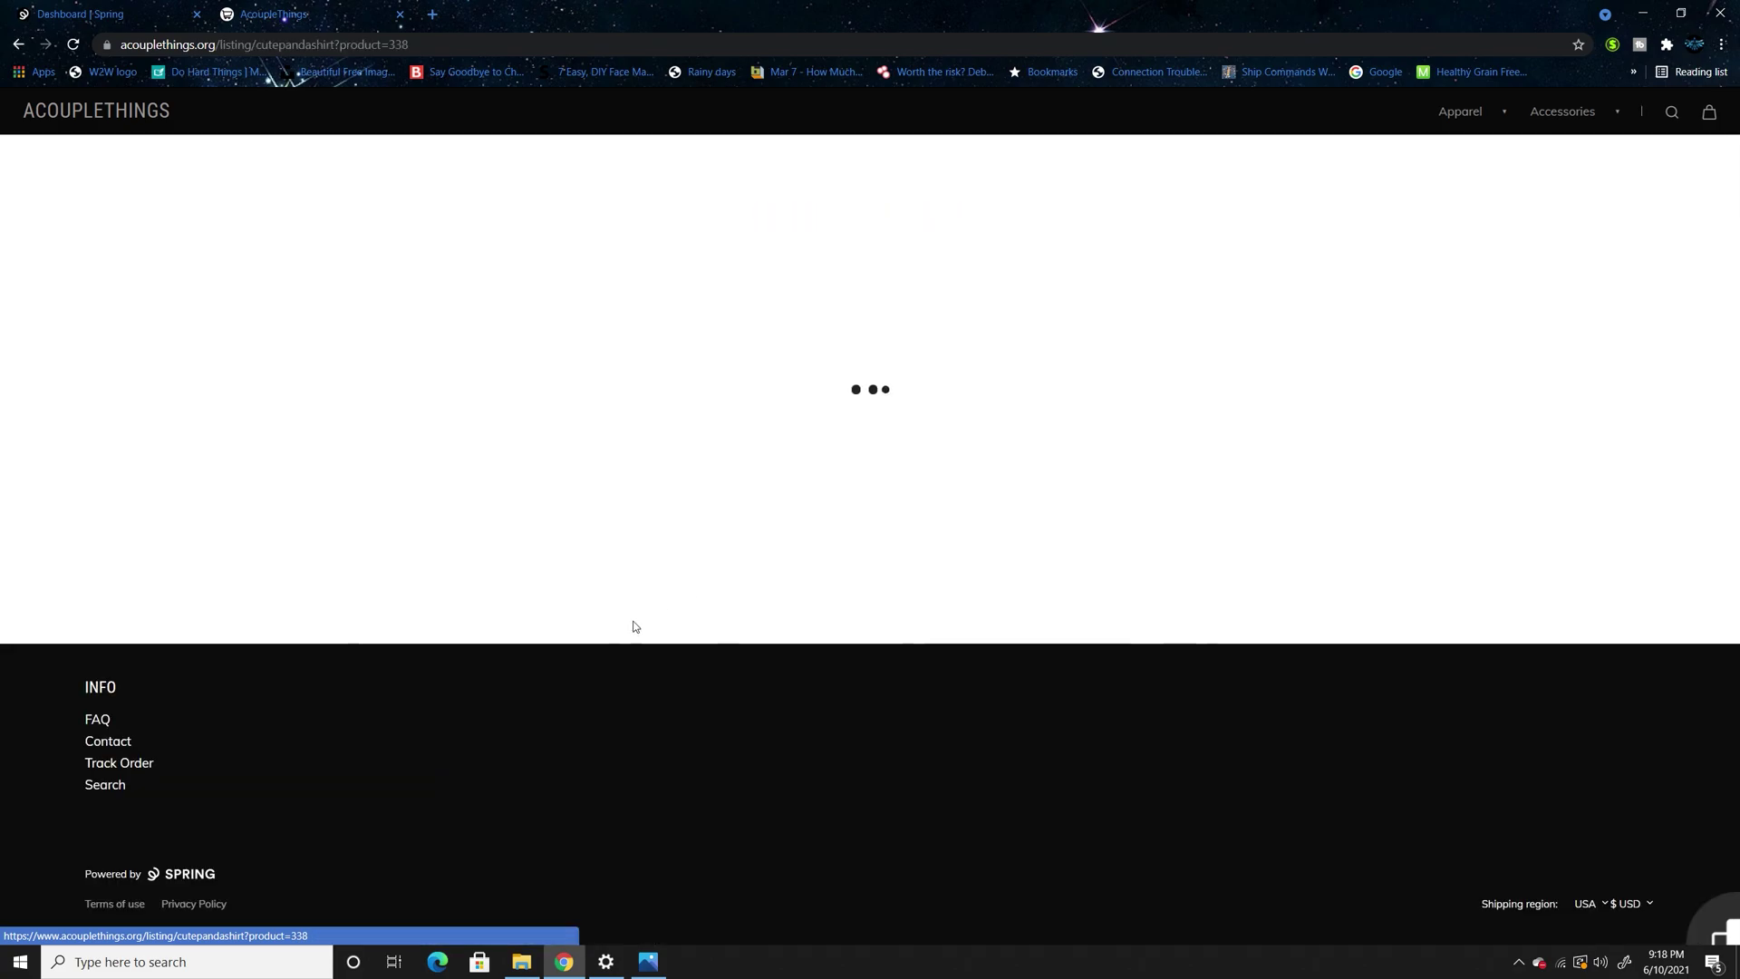
pyautogui.click(1074, 392)
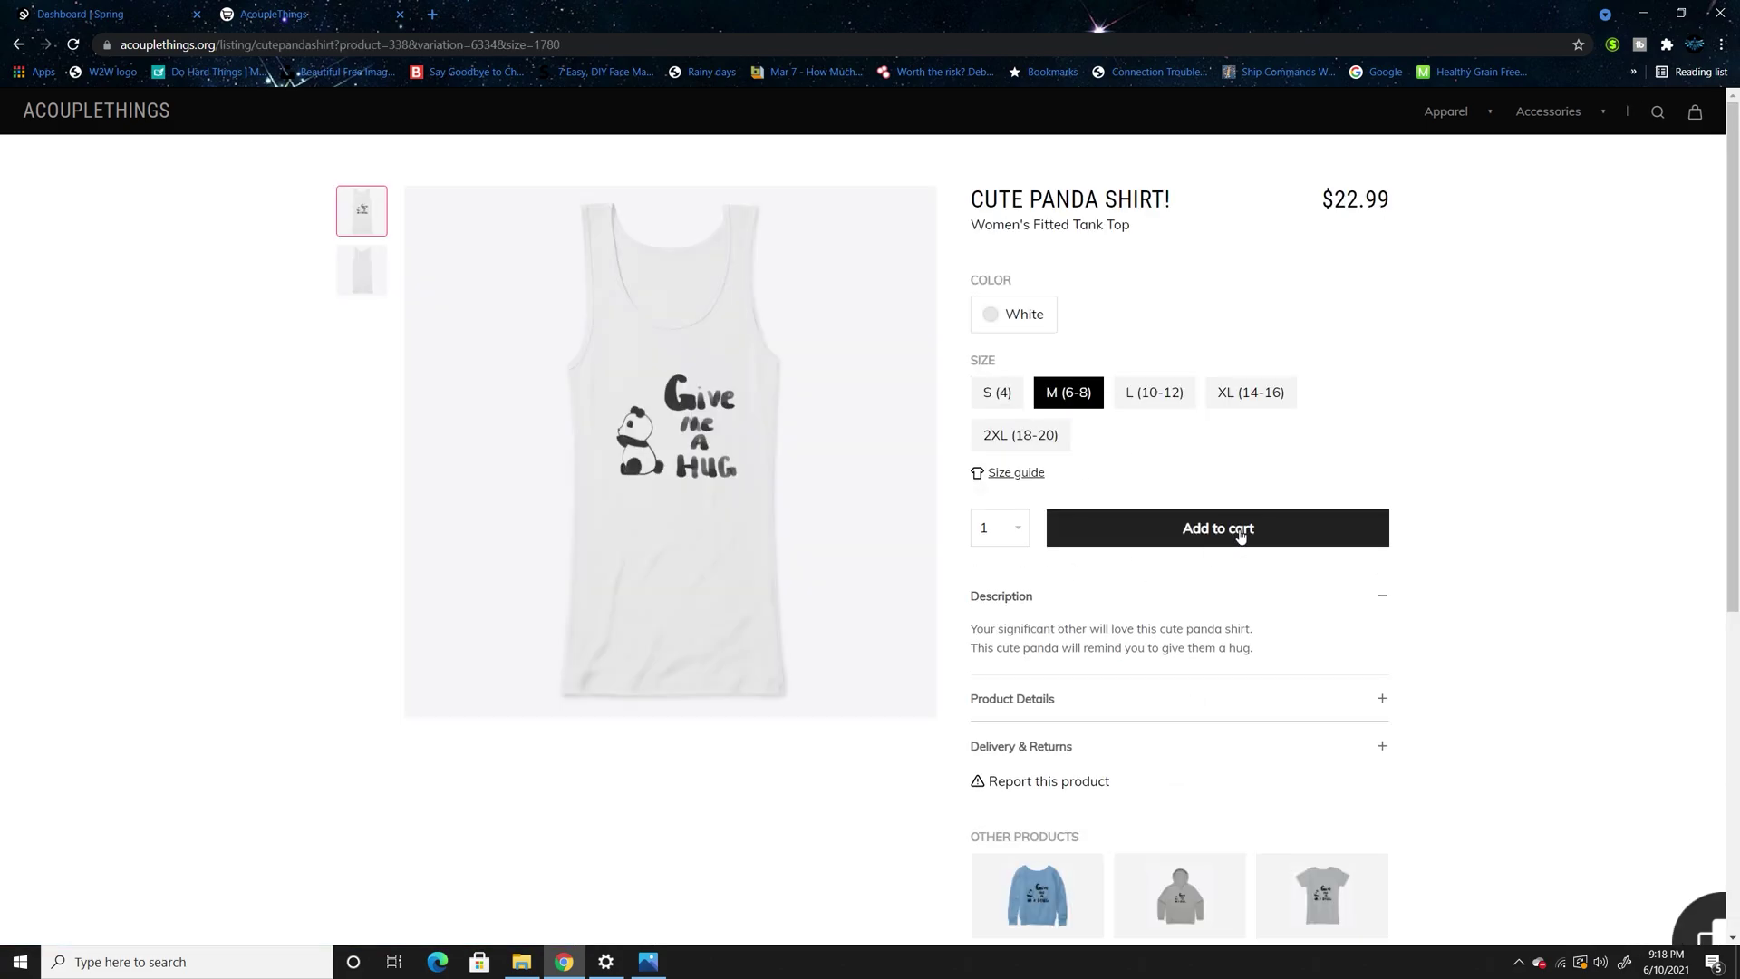
pyautogui.scroll(-1, 1339, 497)
pyautogui.scroll(-4, 1323, 553)
pyautogui.scroll(4, 1149, 520)
# Close the storefront and view the seller account's analytics overview and home overview
pyautogui.click(399, 14)
pyautogui.click(105, 265)
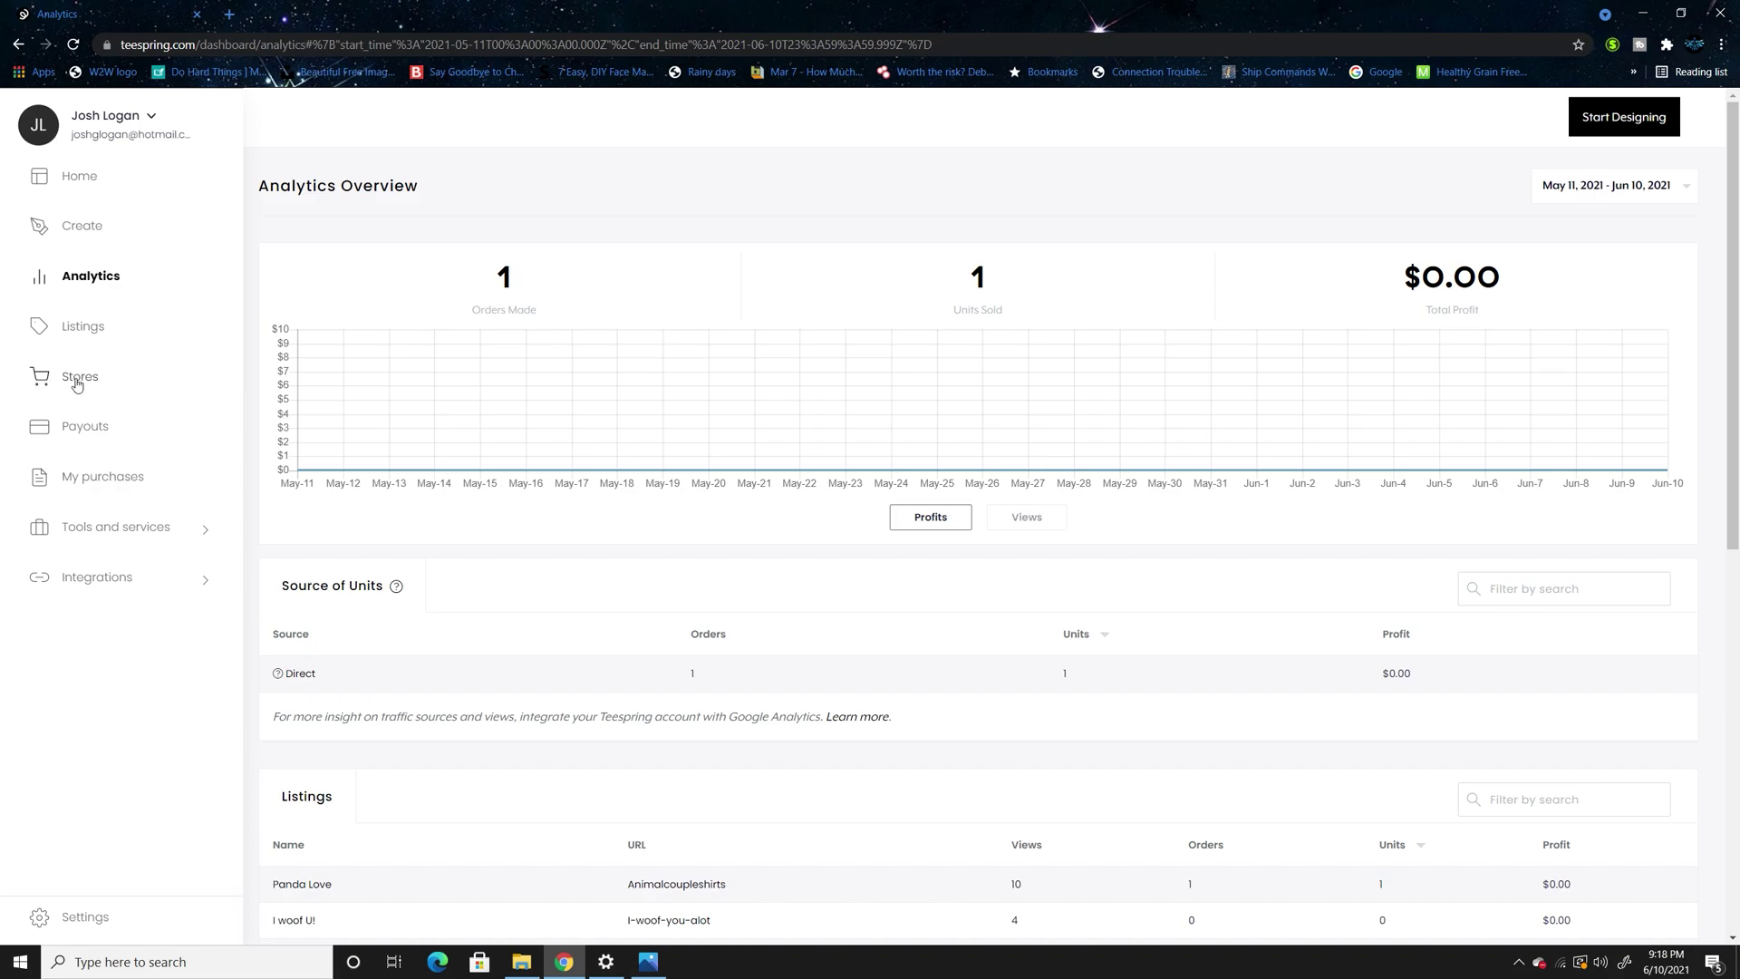
pyautogui.click(79, 186)
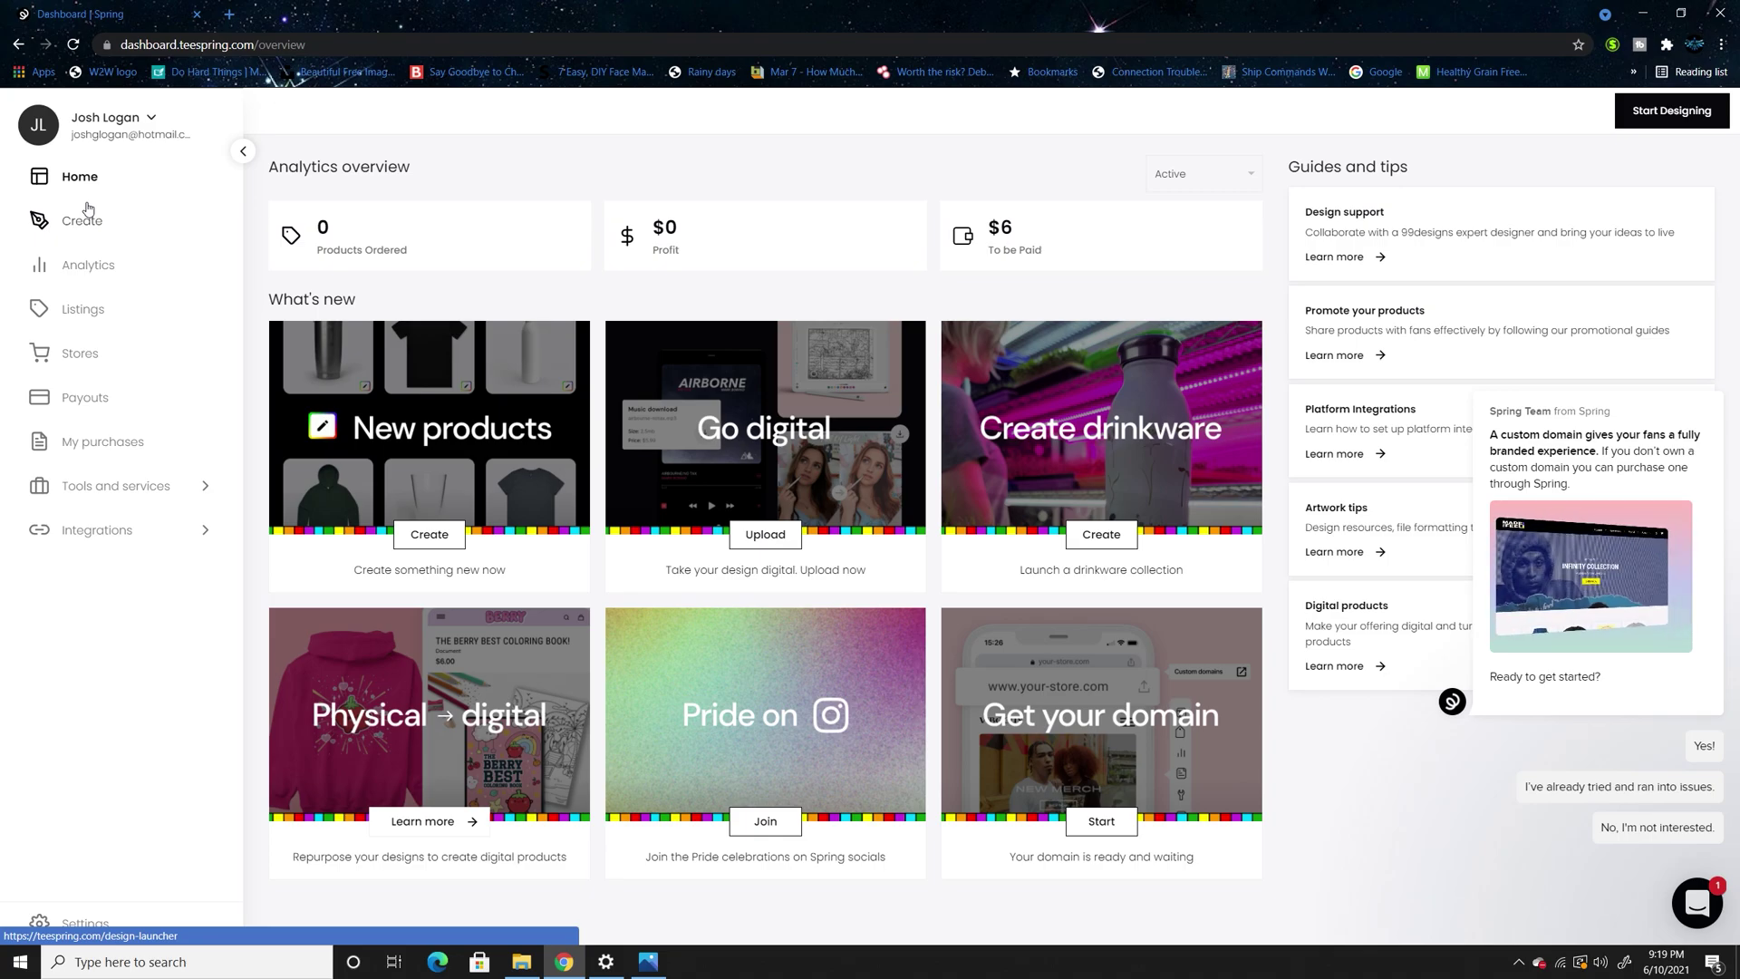
# Go back to the store overview and view the public AcoupleThings storefront again
pyautogui.click(79, 286)
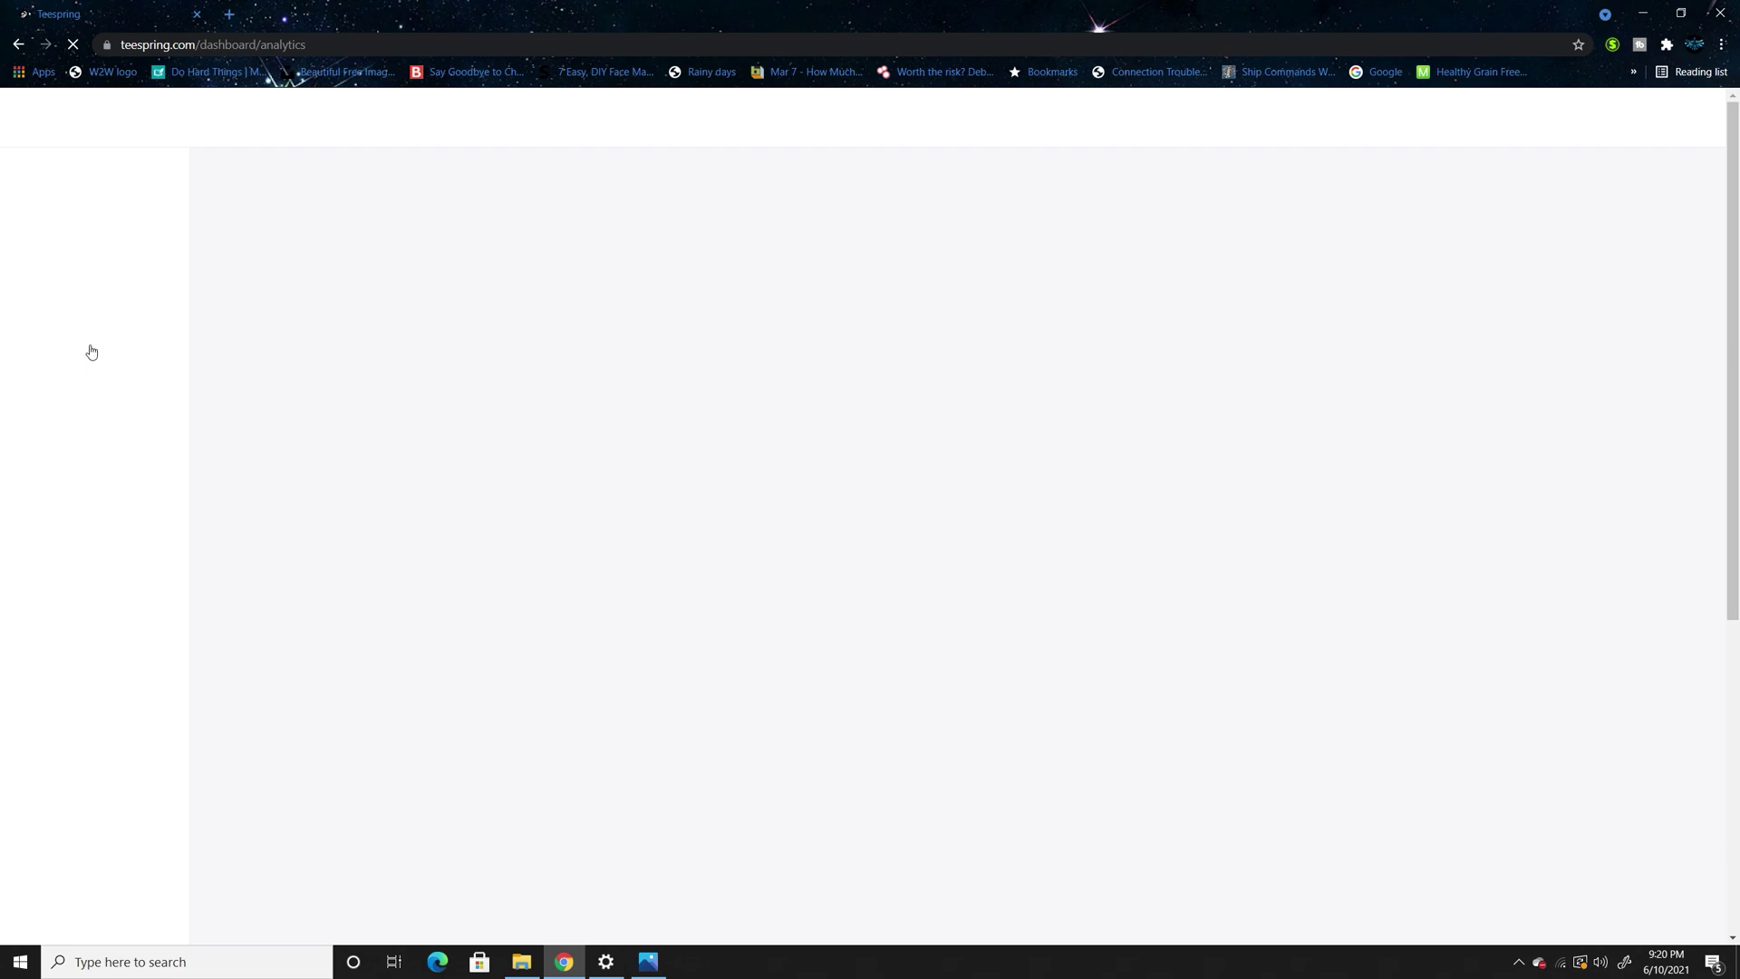
pyautogui.click(110, 377)
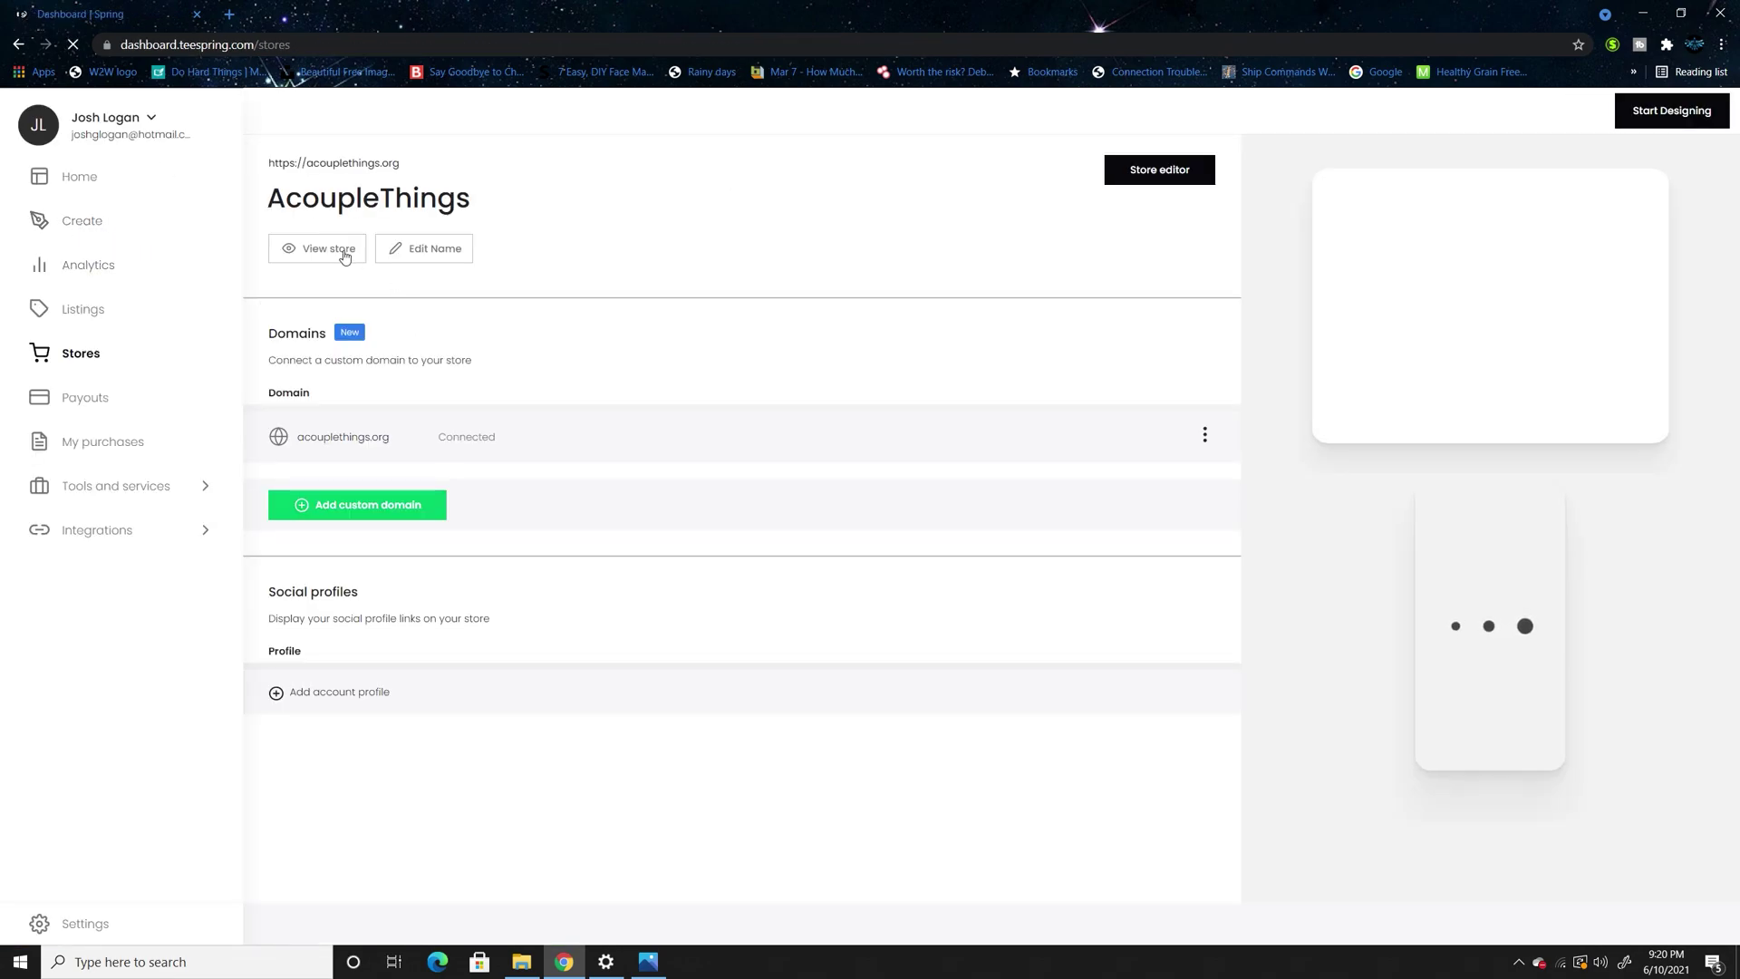
pyautogui.click(342, 250)
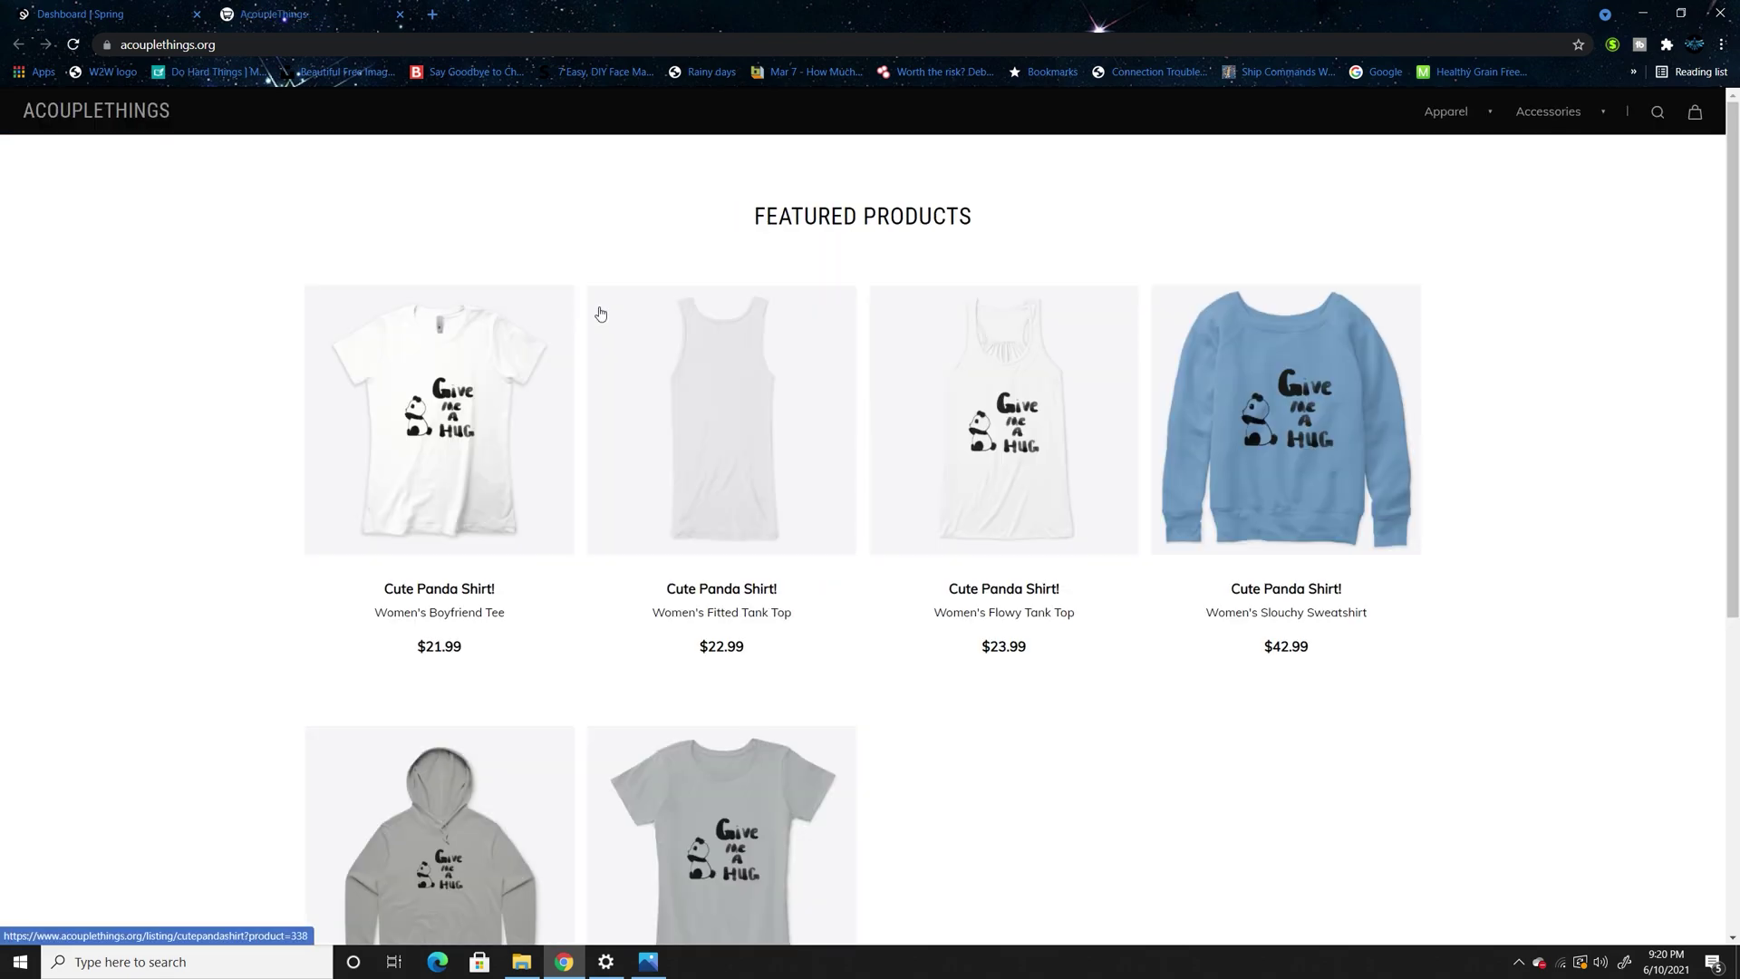